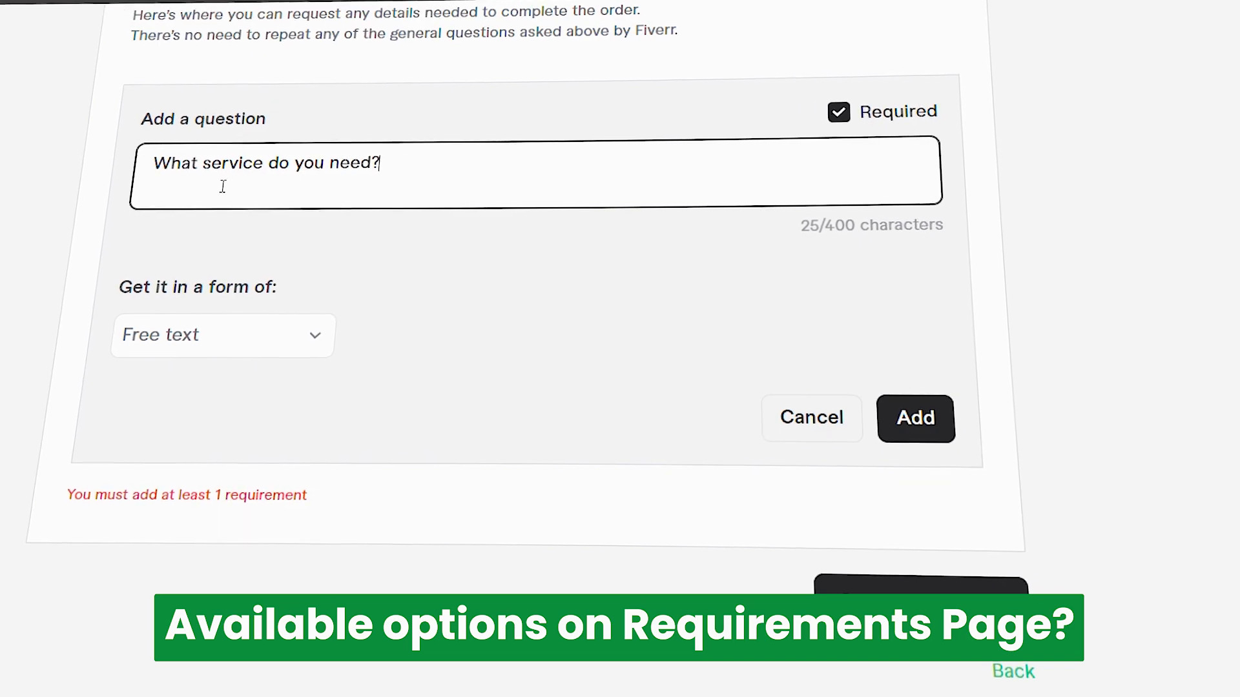
Step: Set the answer form of the "What service do you need?" requirement to Multiple choice and add extra option fields
left_click(313, 336)
left_click(207, 459)
left_click(599, 298)
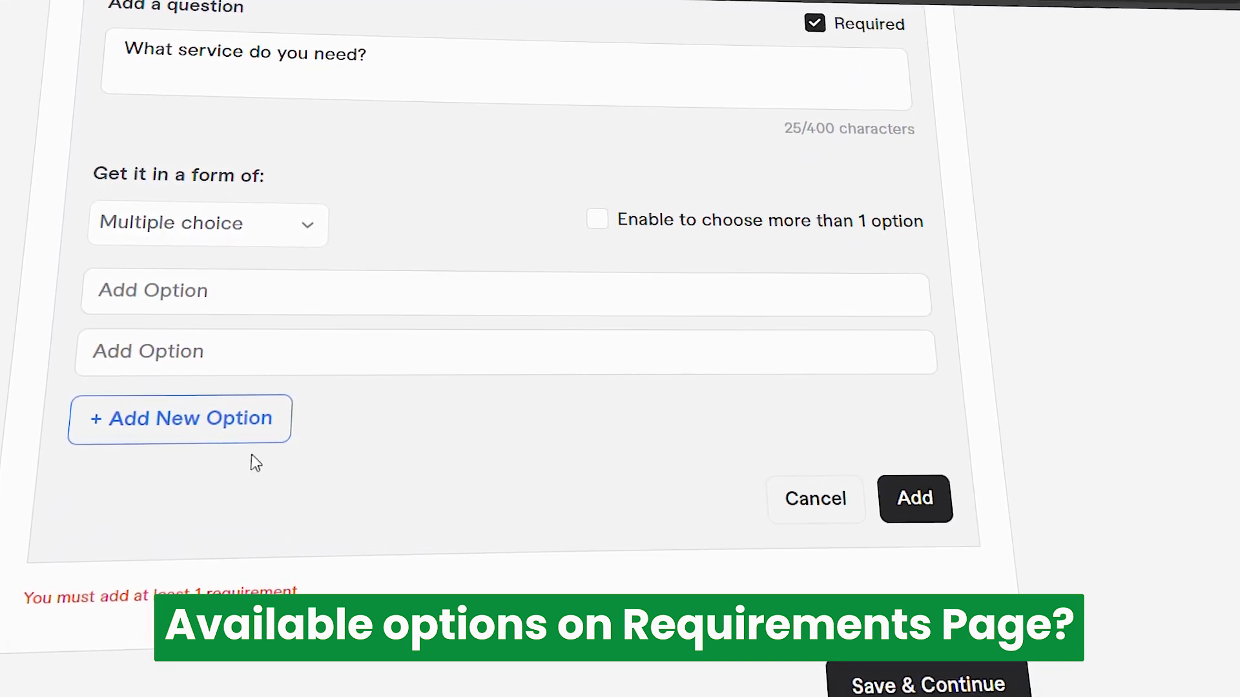
left_click(187, 418)
left_click(187, 476)
left_click(187, 534)
left_click(187, 592)
left_click(187, 650)
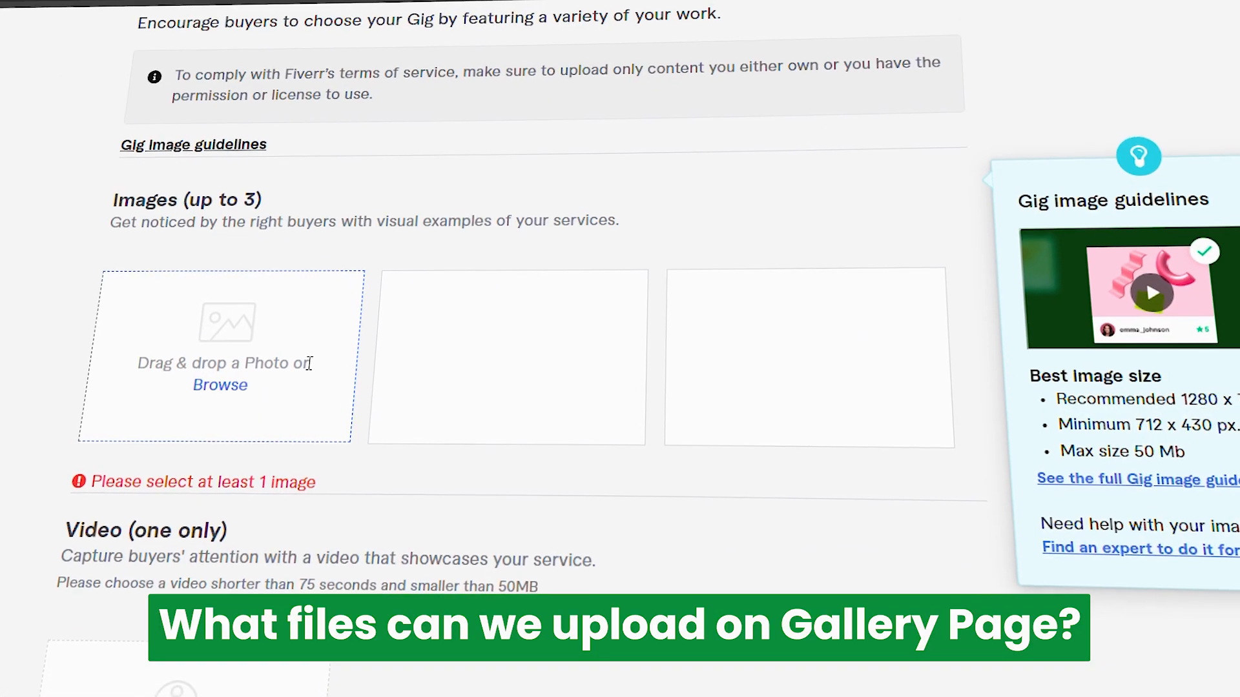
scroll(301, 362, "down", 5)
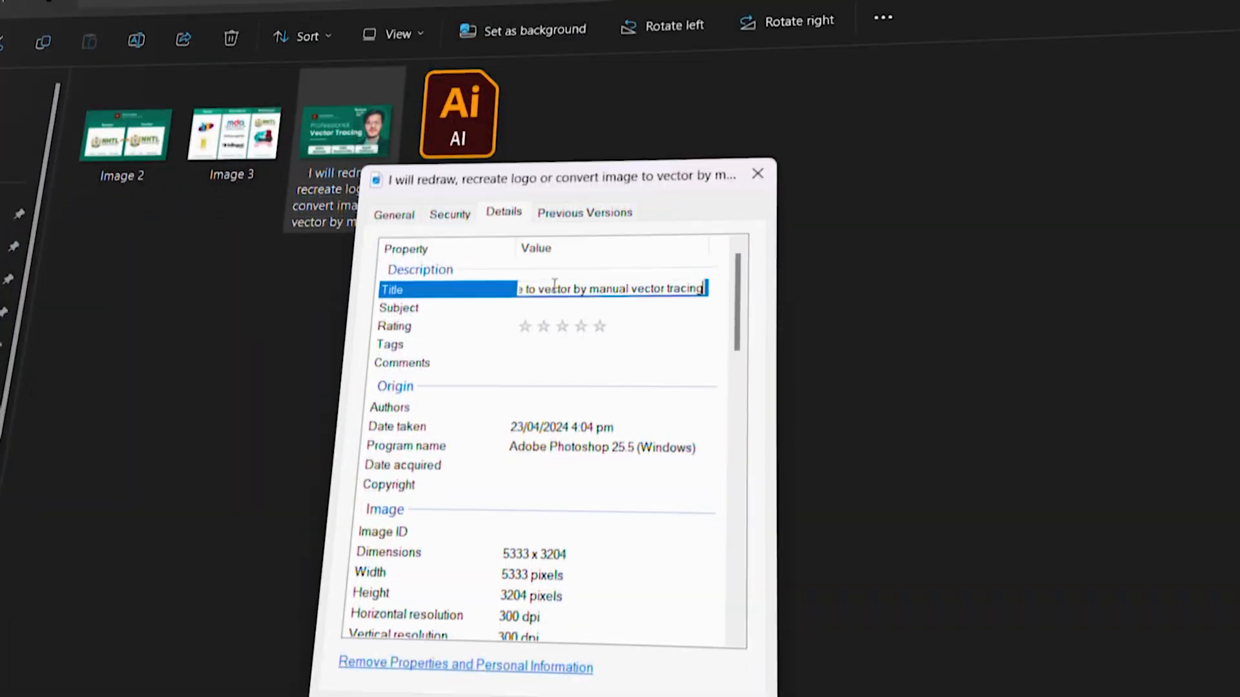
key("Tab")
left_click(439, 342)
left_click(597, 318)
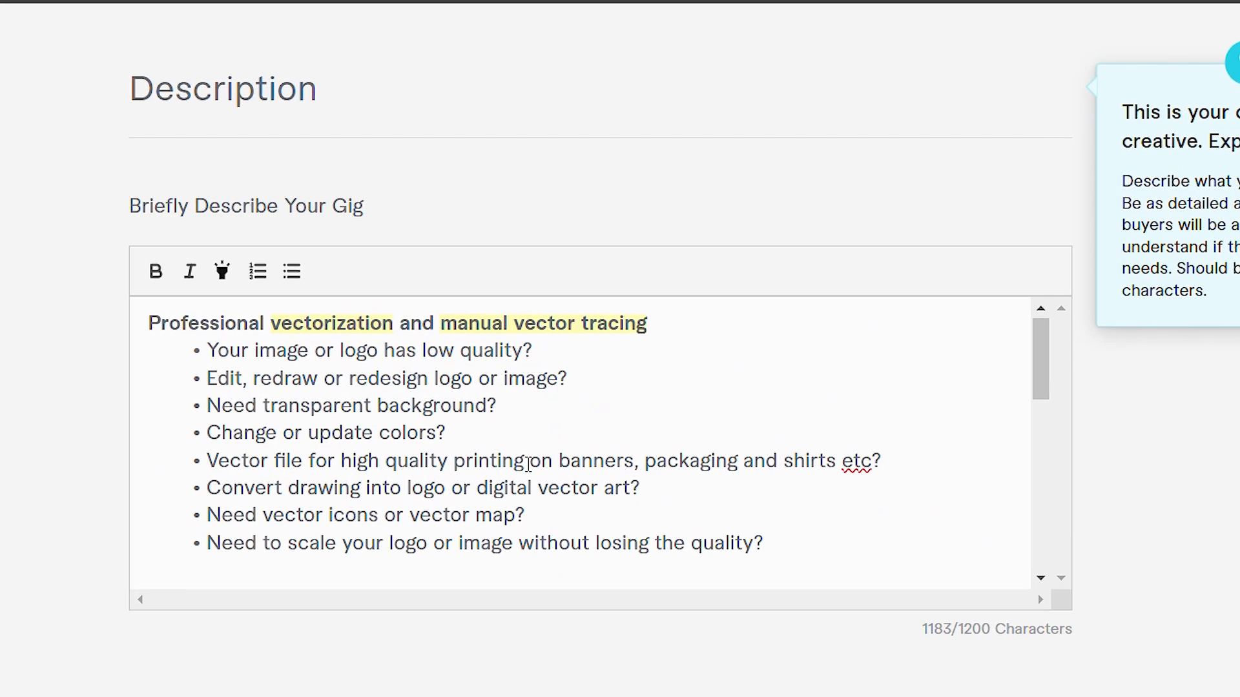
Step: Review the whole gig description, from the opening vectorization questions to the closing invitation to order
scroll(528, 463, "down", 10)
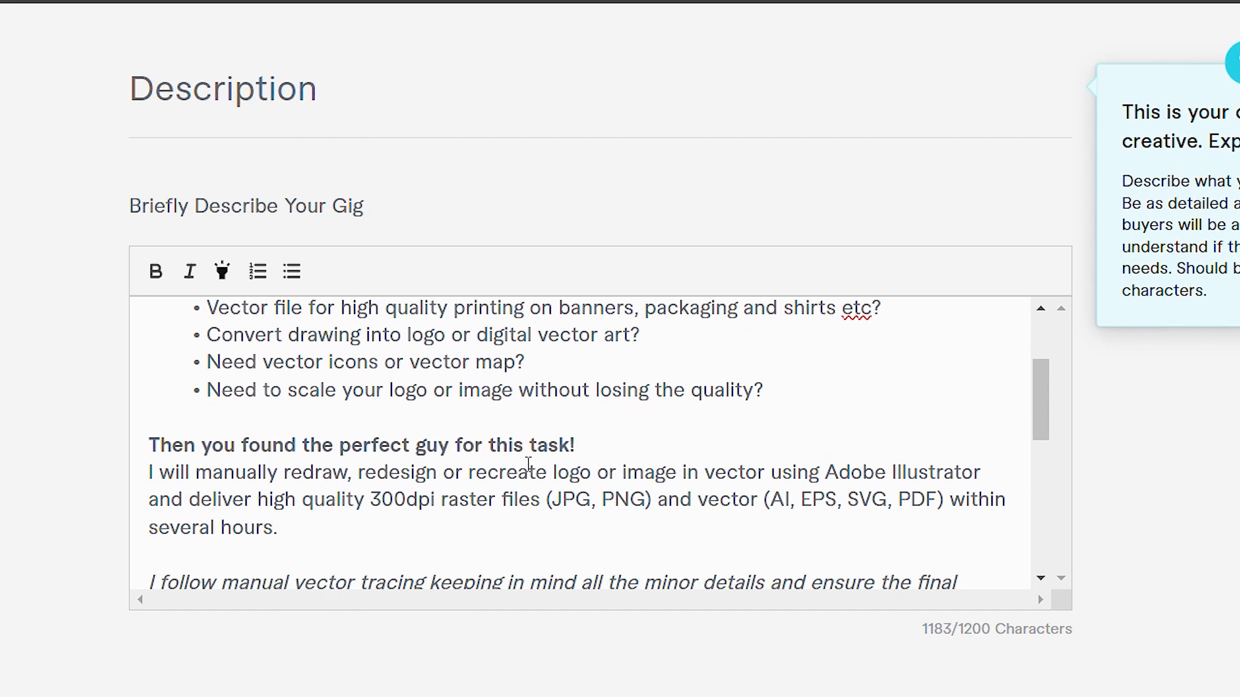
scroll(528, 464, "down", 4)
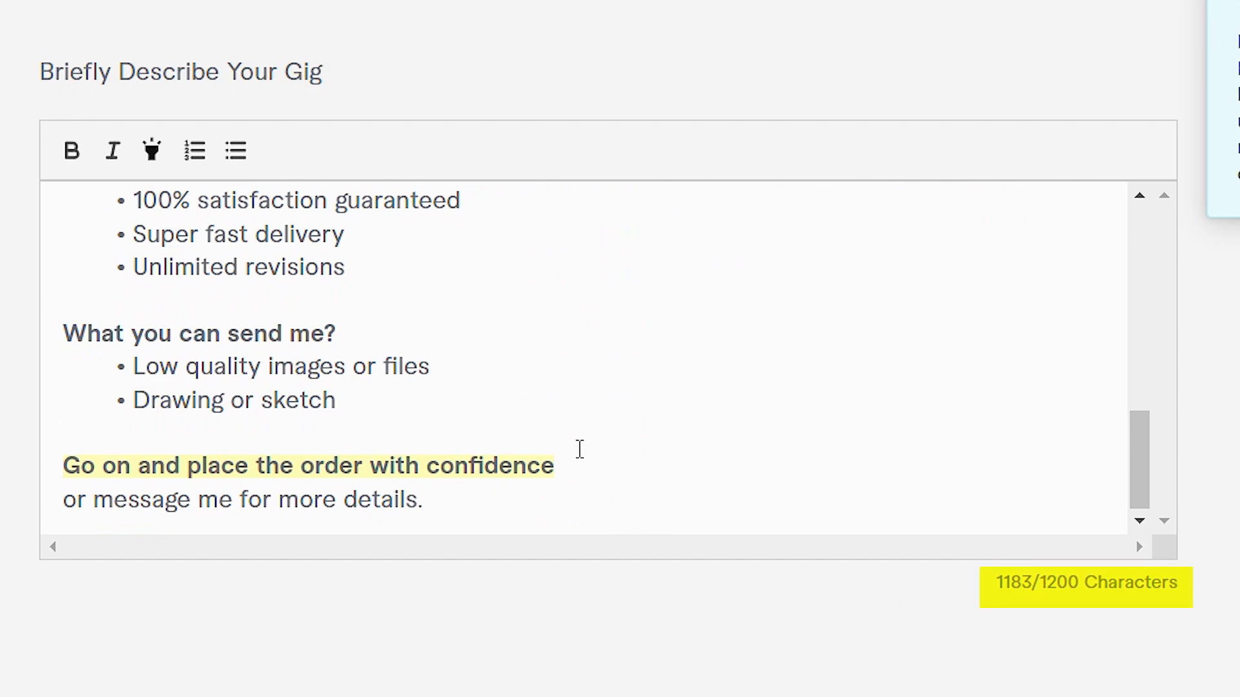
scroll(576, 452, "up", 8)
scroll(581, 457, "up", 5)
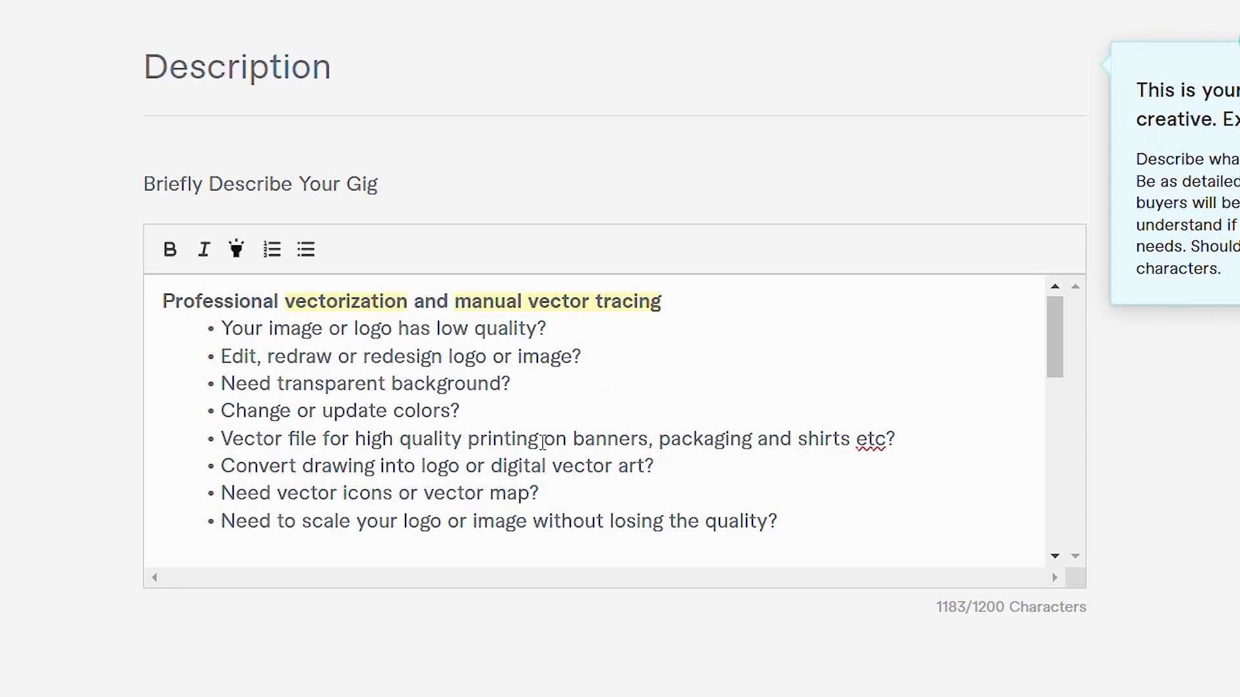
scroll(543, 442, "down", 10)
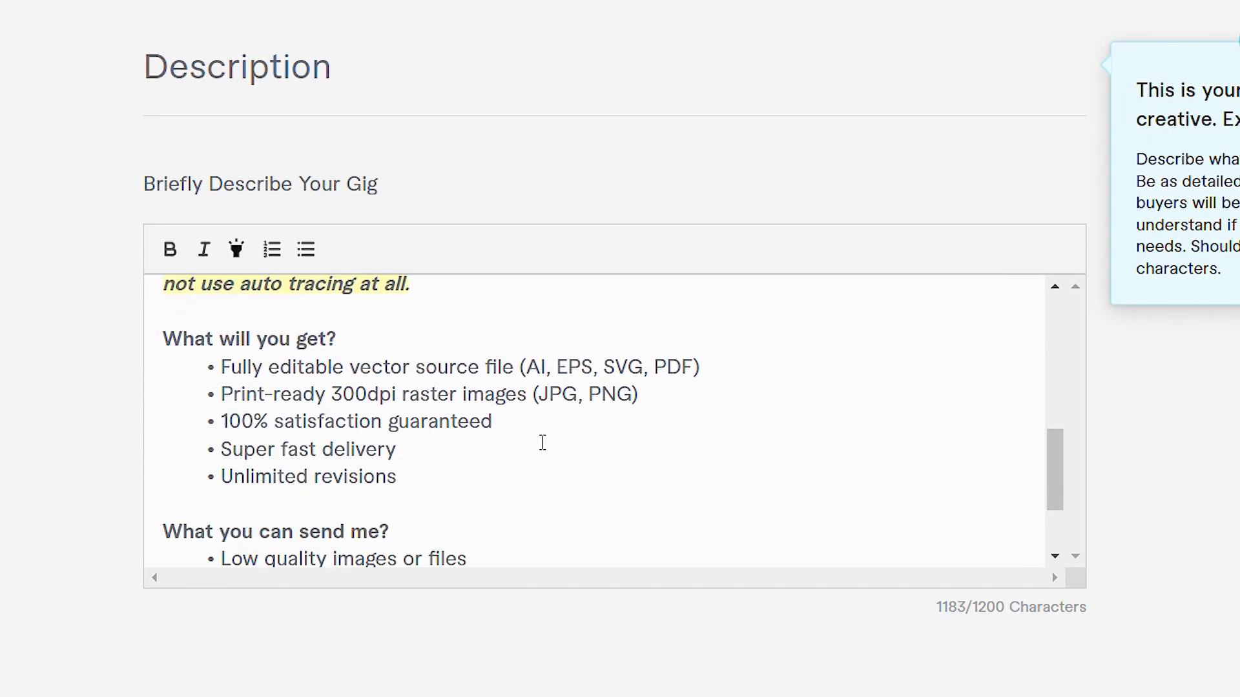
scroll(542, 443, "down", 2)
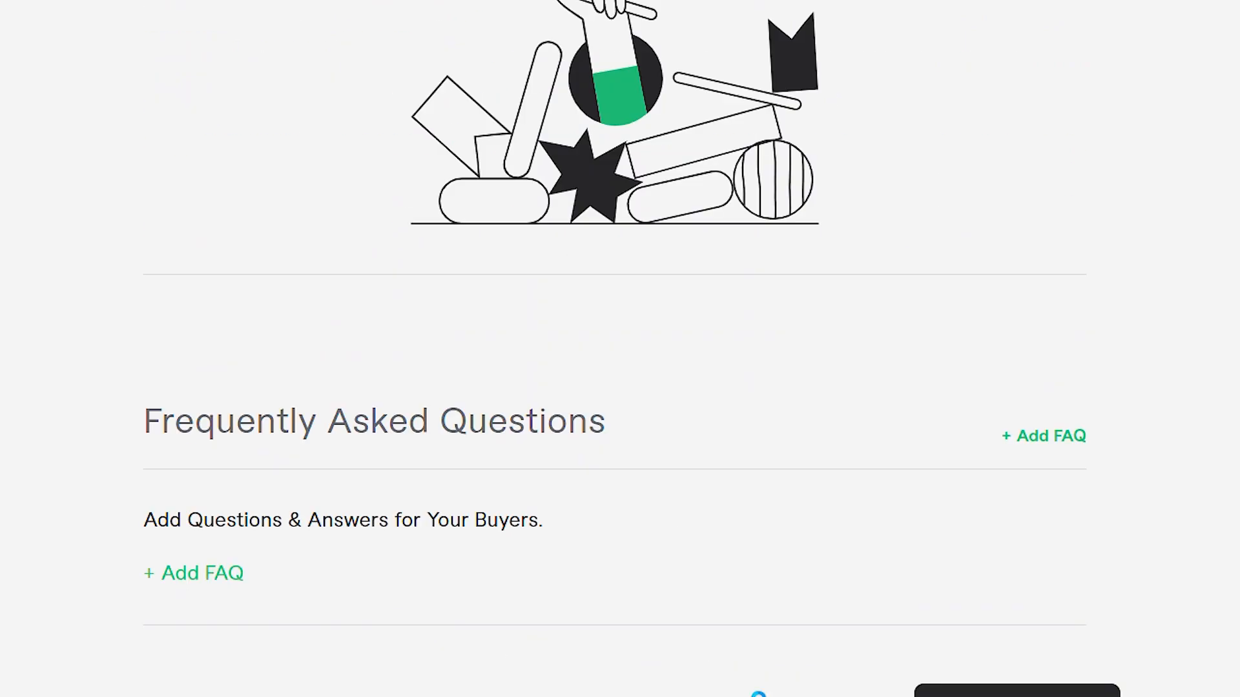
Step: Add an FAQ with the question "Can you remove a background?" and the answer "Absolutely"
scroll(758, 696, "down", 2)
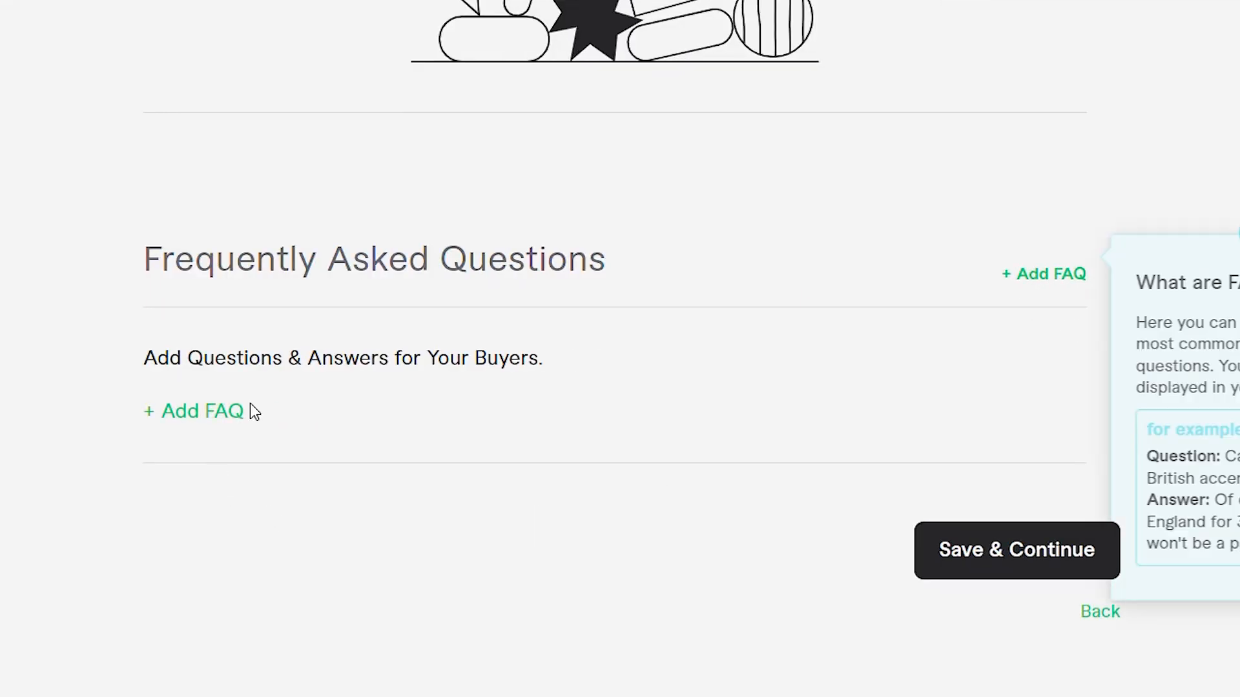
left_click(196, 413)
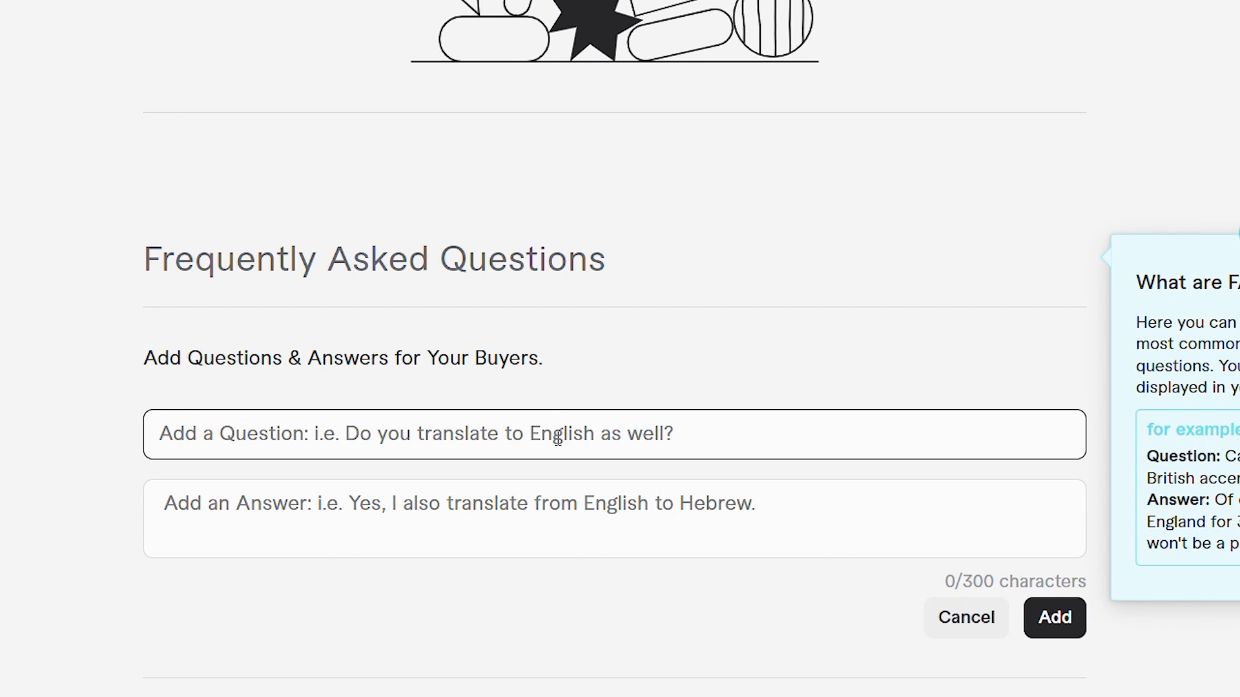
scroll(521, 572, "down", 4)
scroll(521, 546, "up", 2)
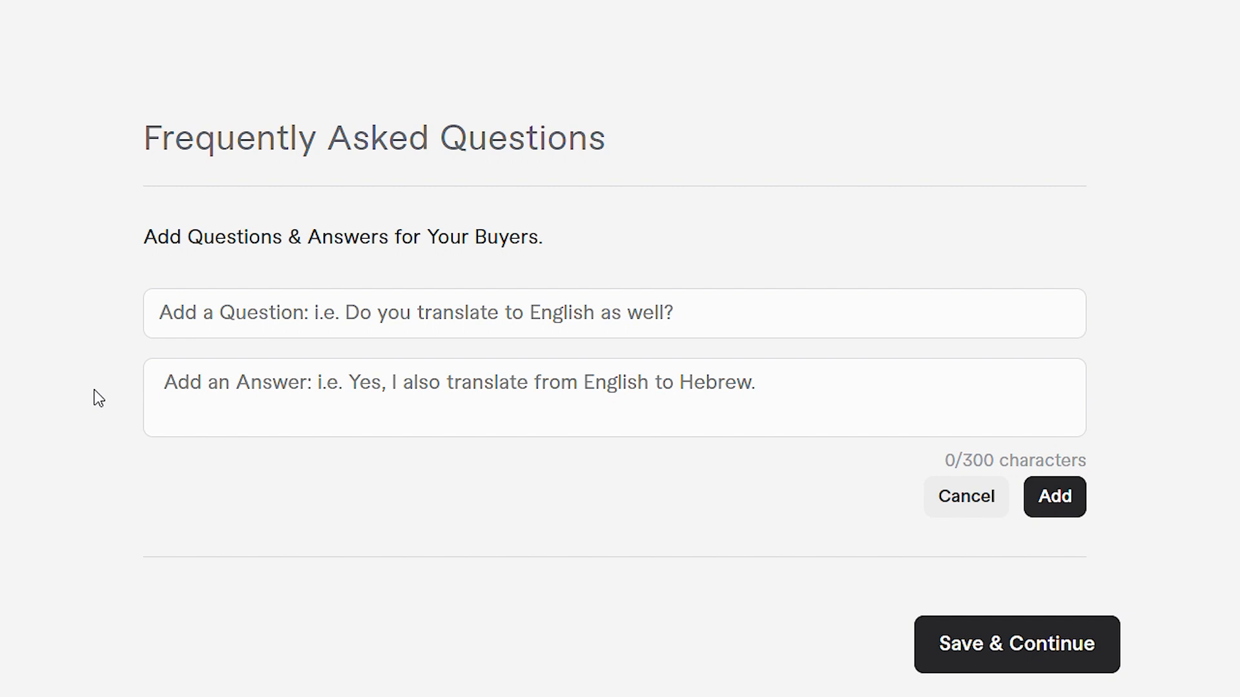
left_click(356, 326)
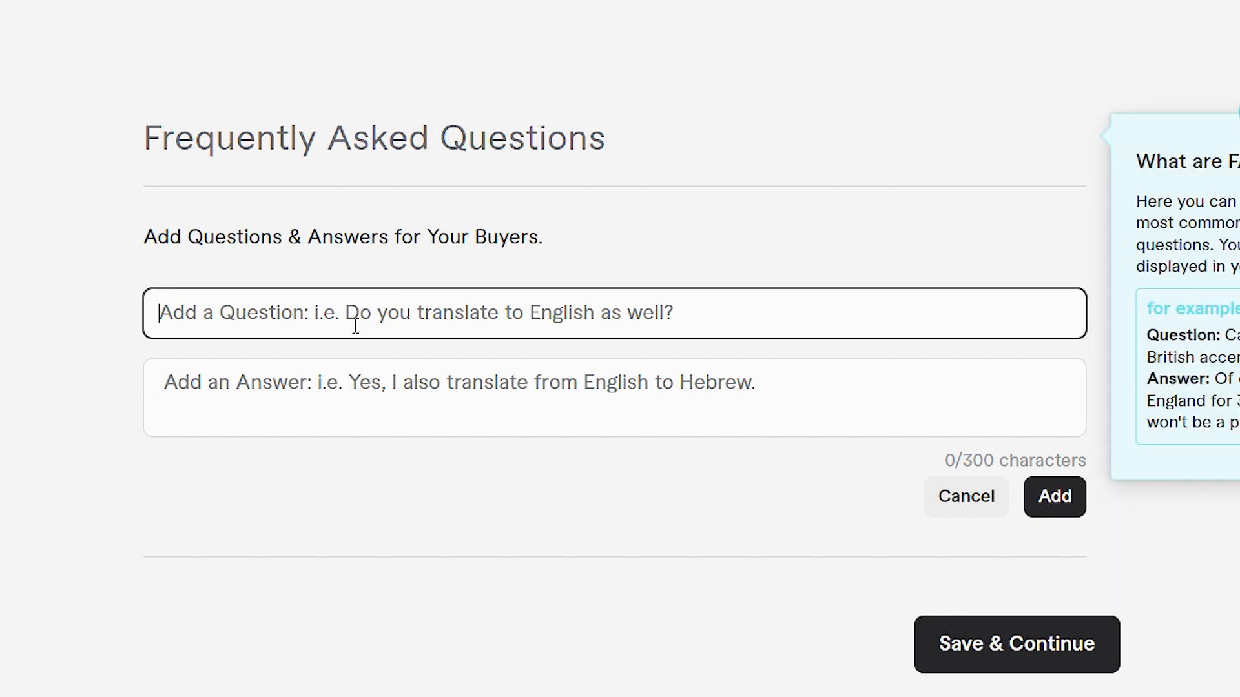
type("Can you remove a background?")
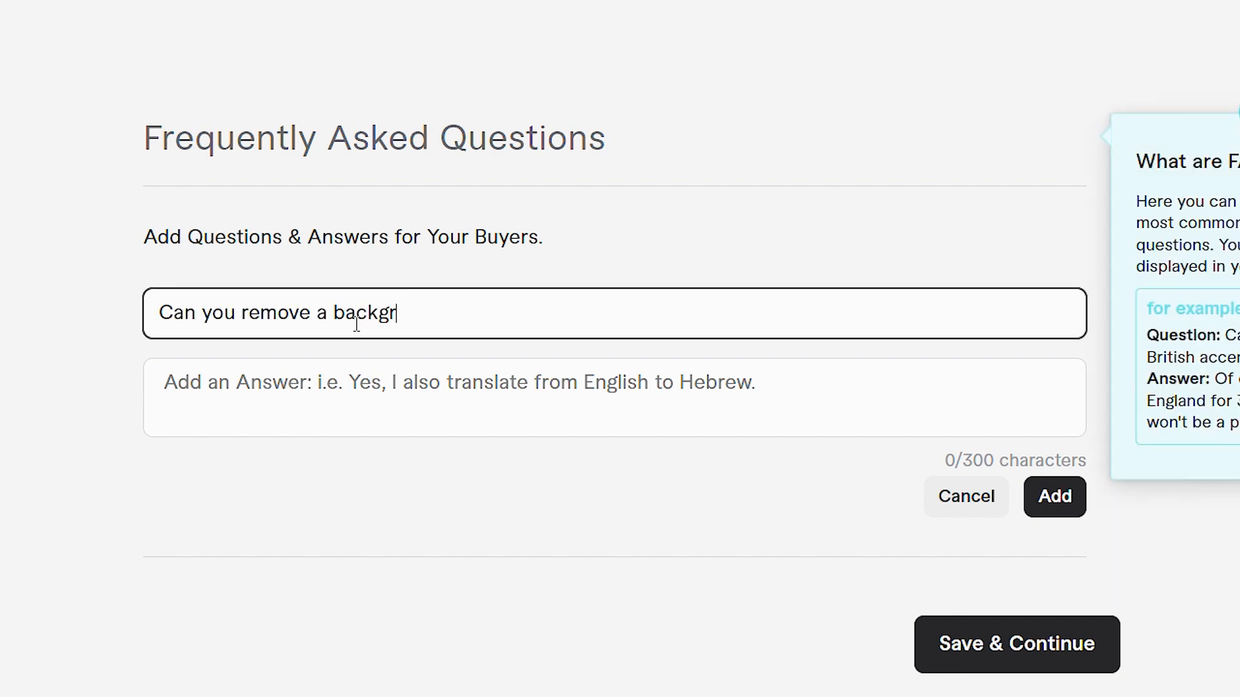
left_click(296, 410)
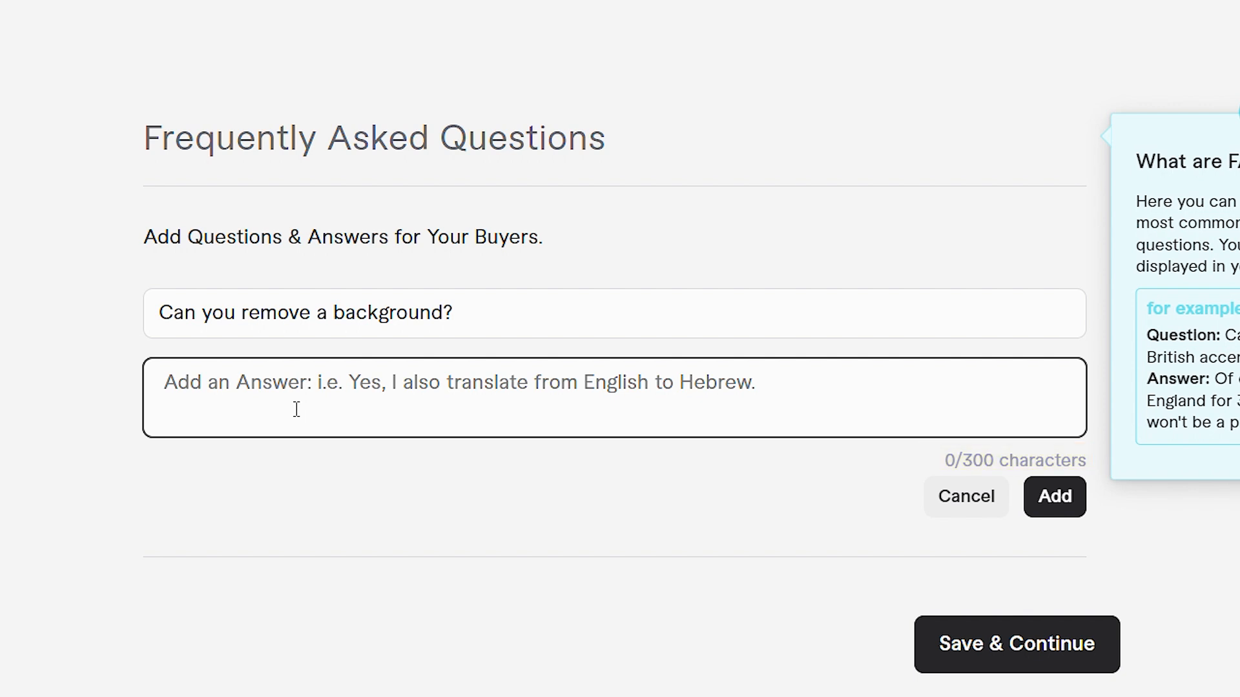
type("Absolutely")
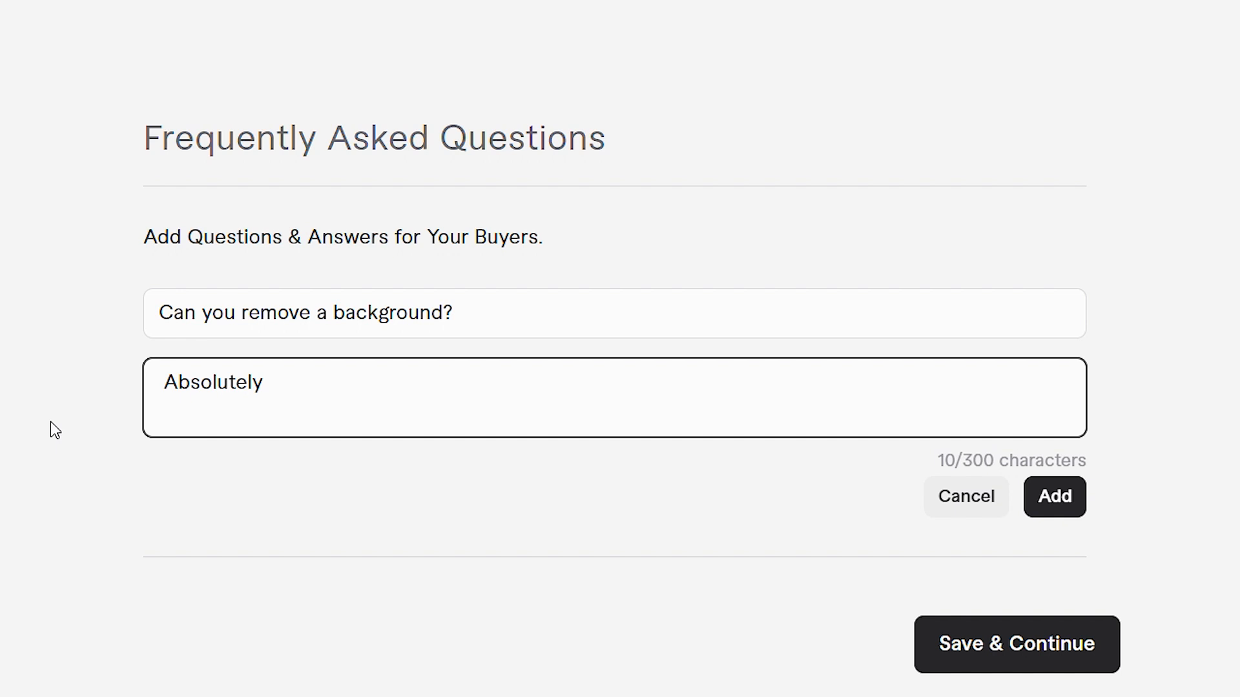
left_click(1063, 517)
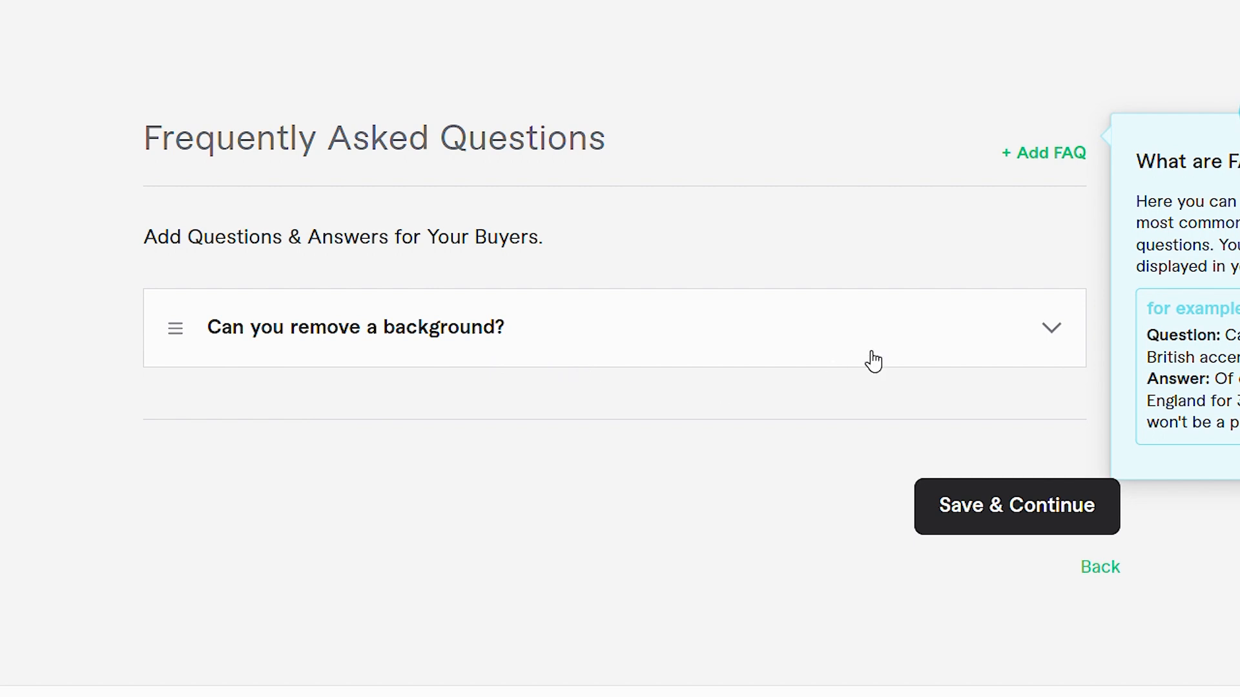
Step: Start a second FAQ with the question "Can you do vector tracing urgently like within an hour or so?"
left_click(1062, 155)
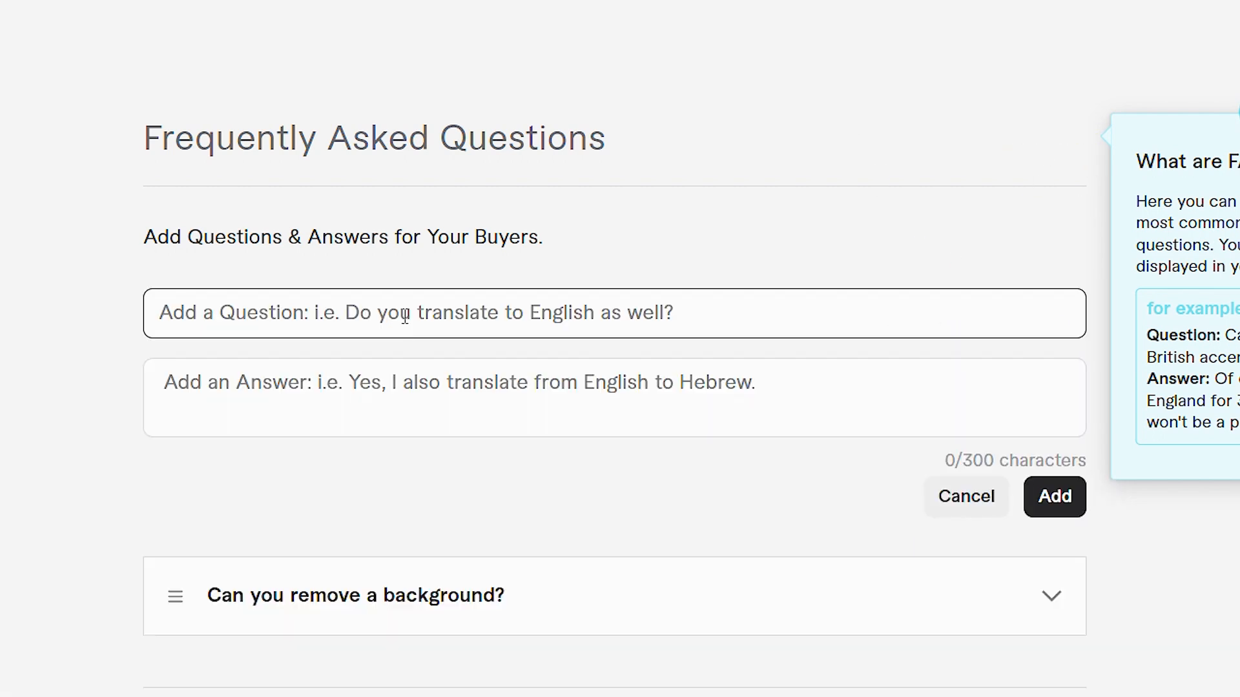
scroll(91, 370, "down", 1)
left_click(397, 230)
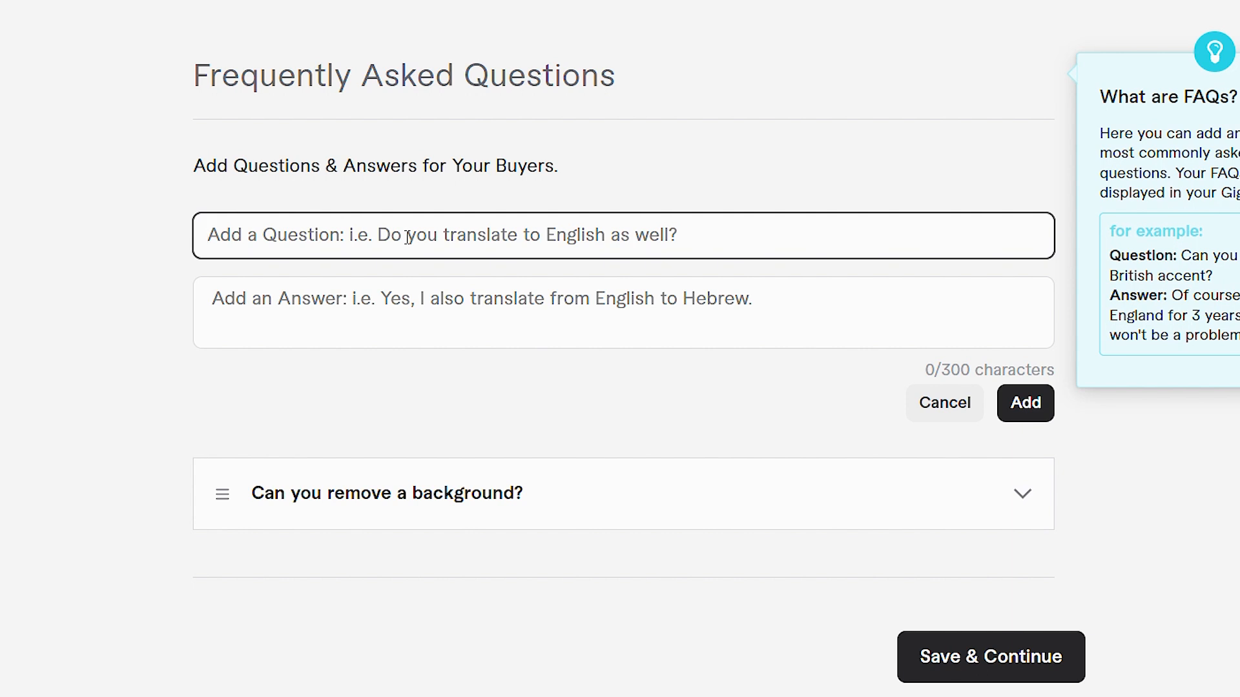
type("C")
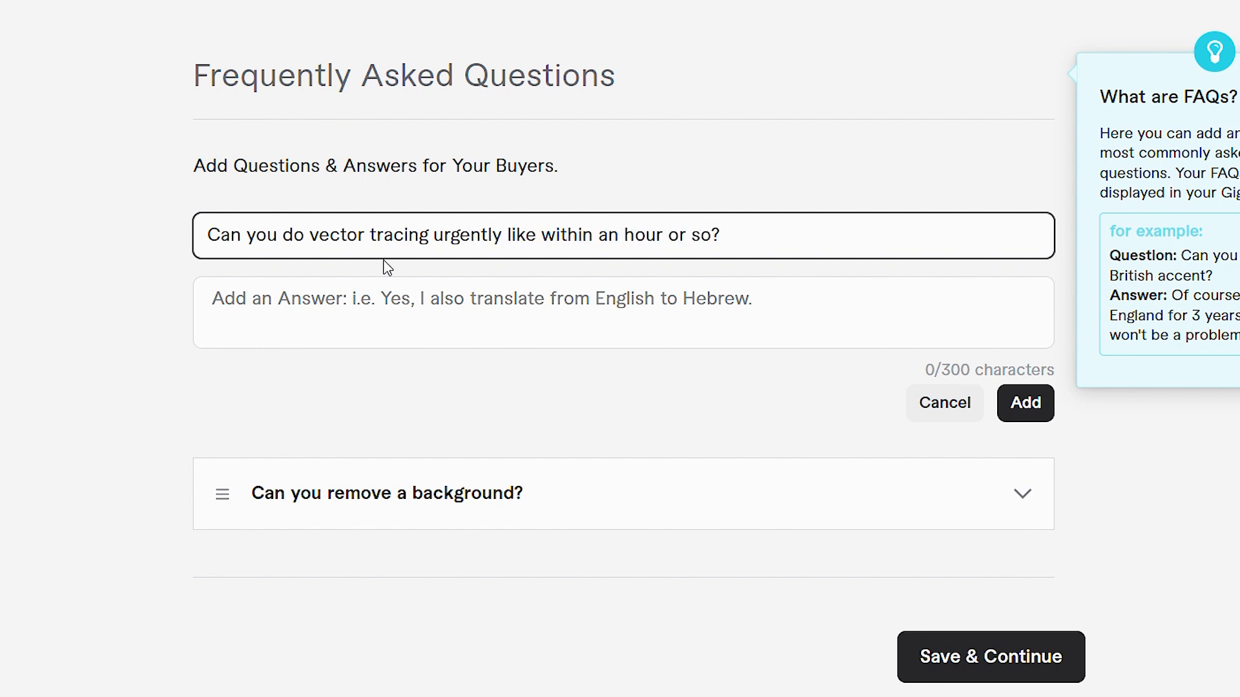
Step: Answer it with "I can deliver the order urgently but please message me to discuss it as urgent delivery may cost extra." and add the FAQ
left_click(394, 330)
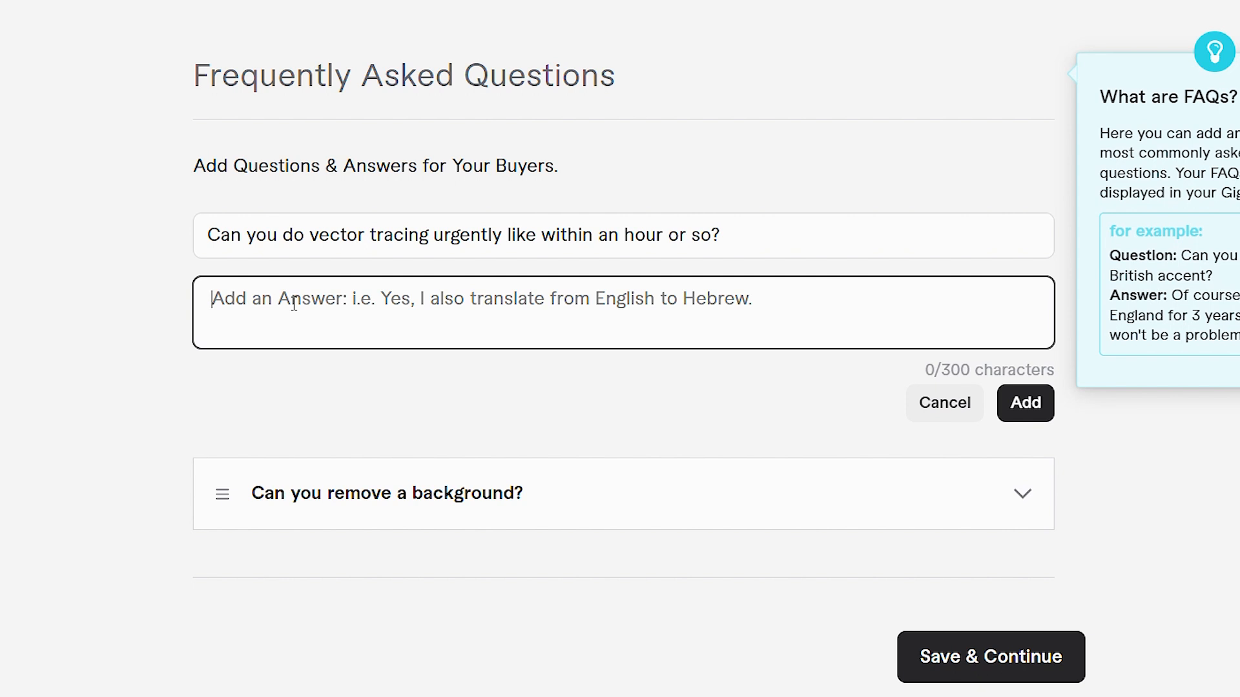
type("I can deliver the order urgentl")
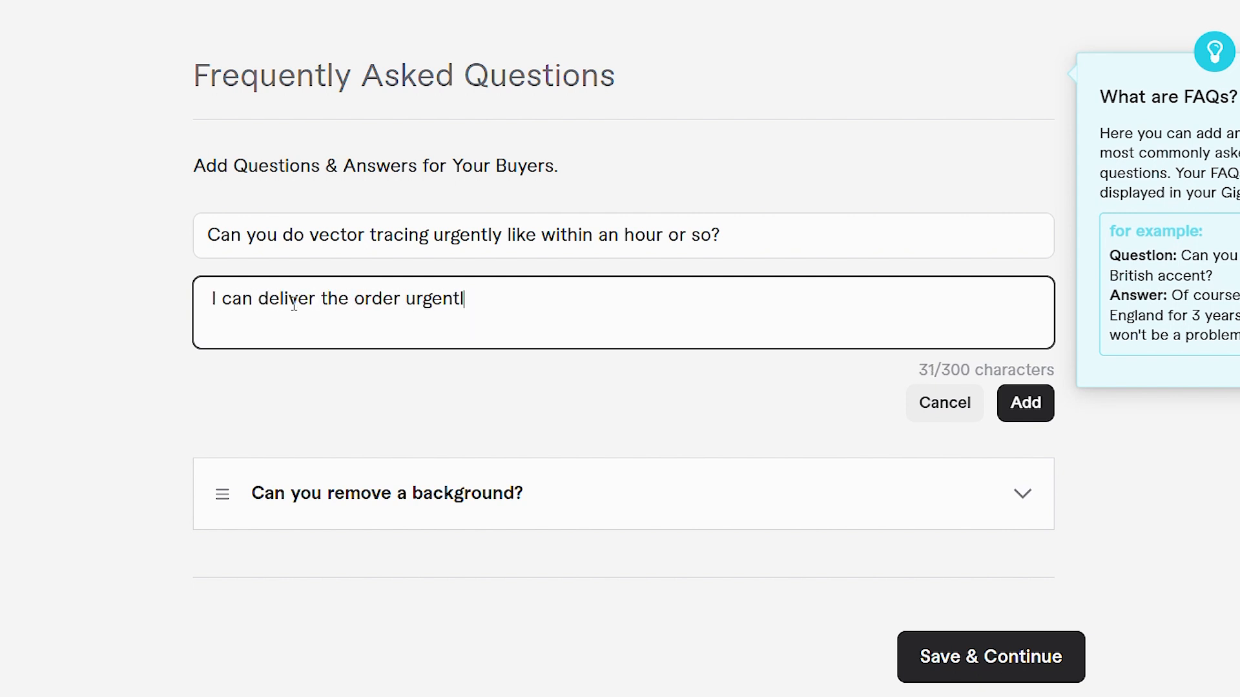
type("y but please message me to f")
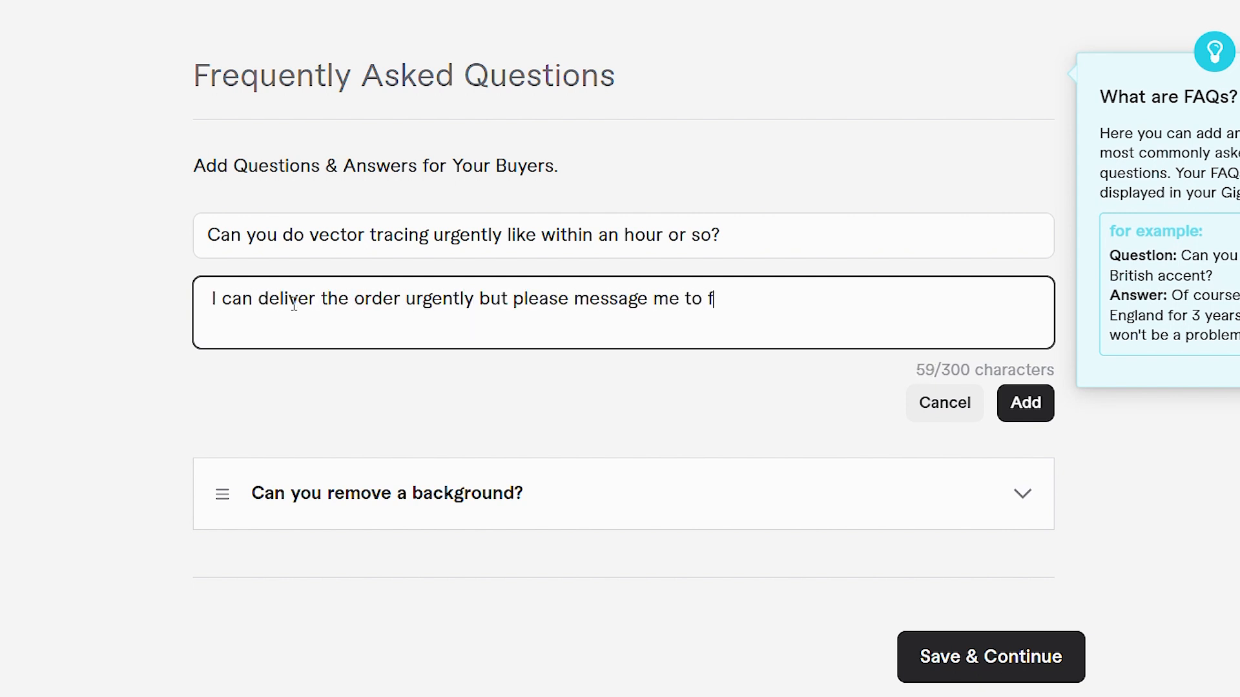
key("BackSpace")
type("discuss it as urgent deliver")
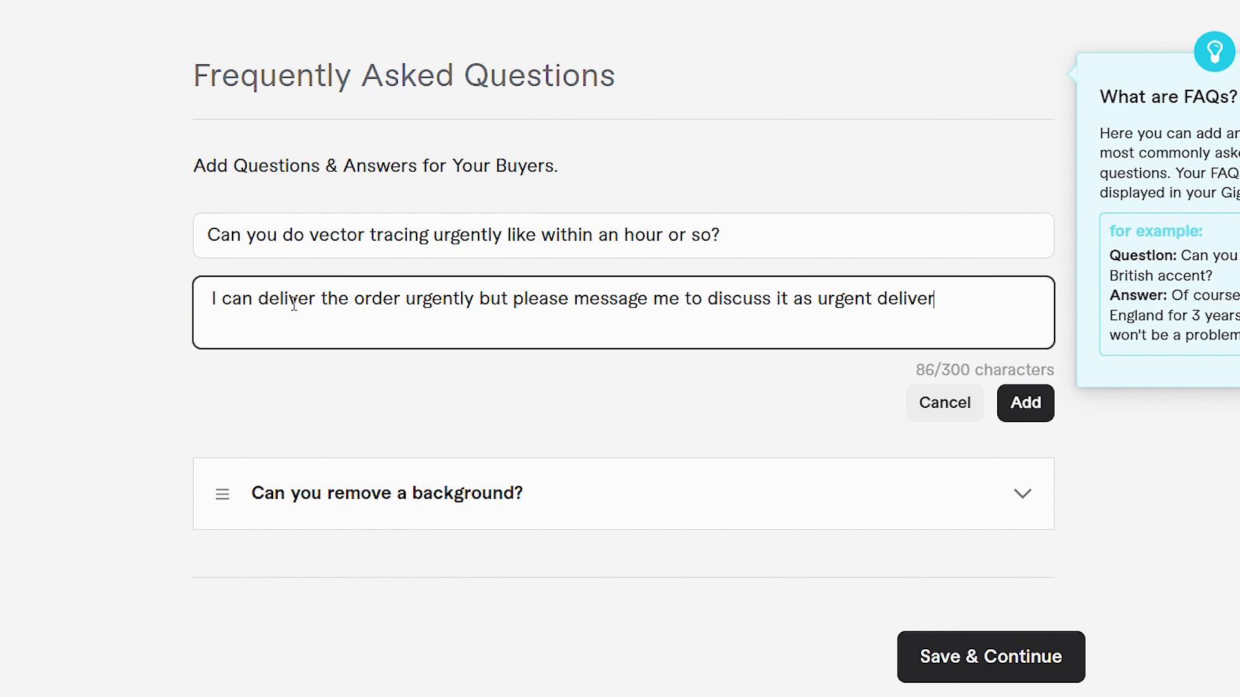
type("y may cost extra.")
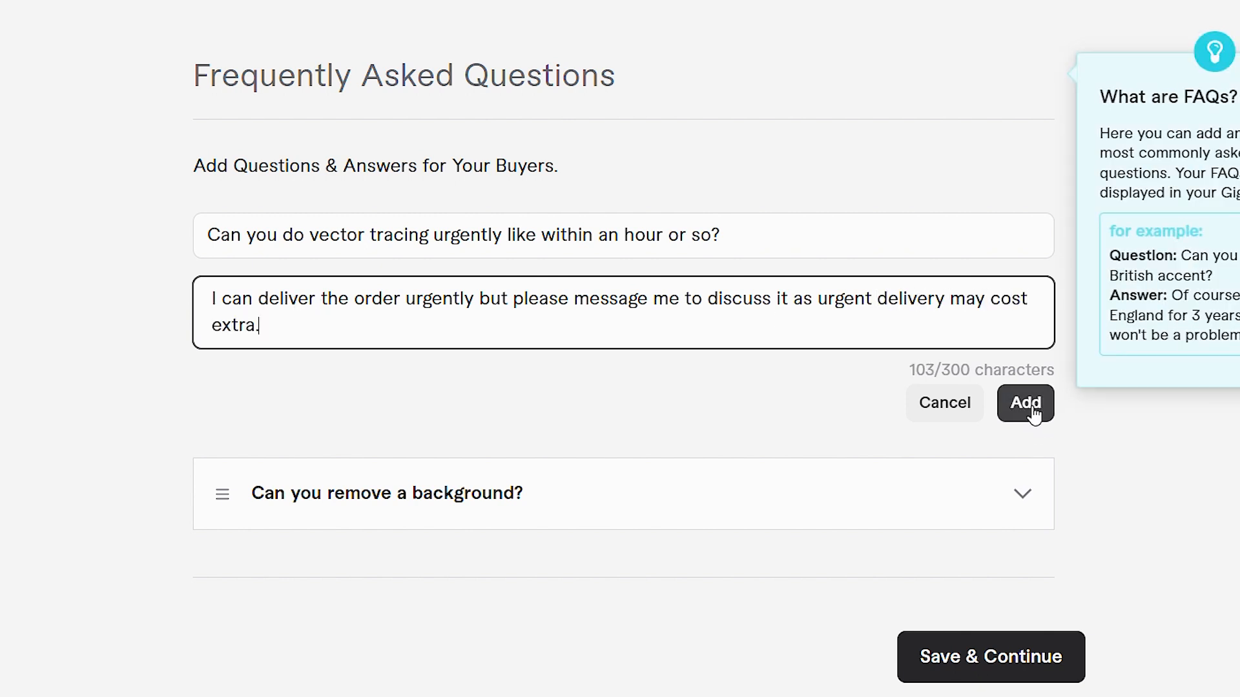
left_click(1026, 403)
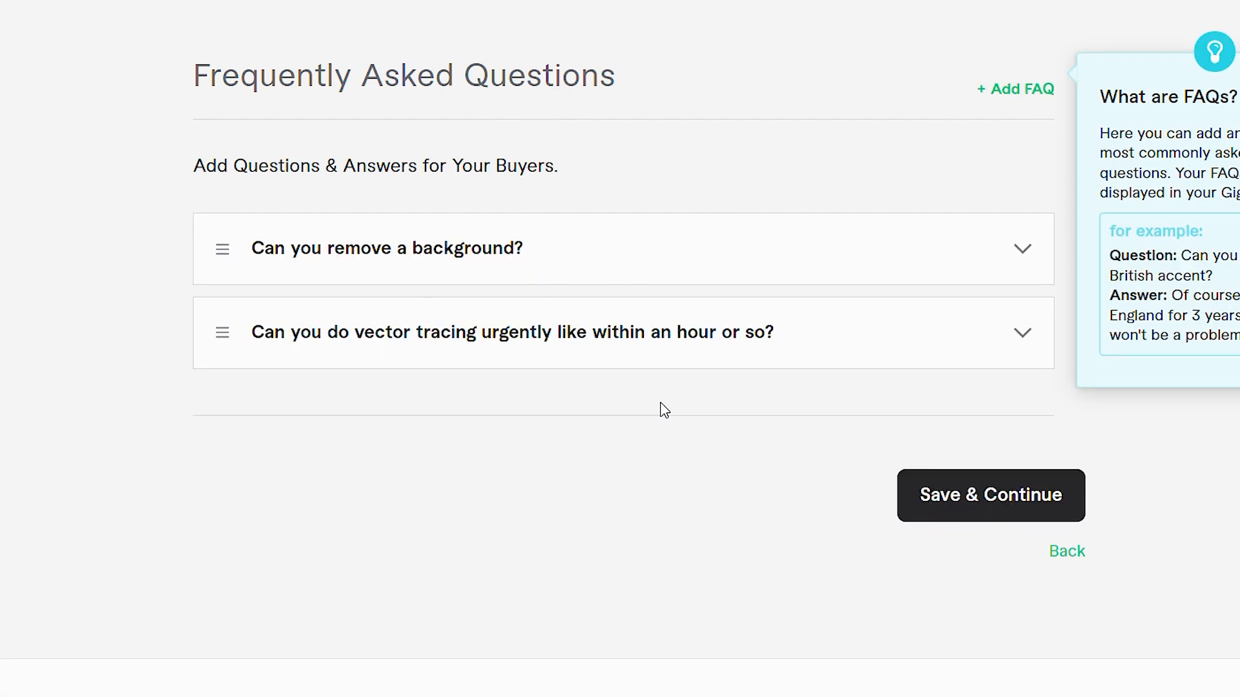
Step: Start a third FAQ with the question "Can you trace logo perfectly?"
left_click(1024, 94)
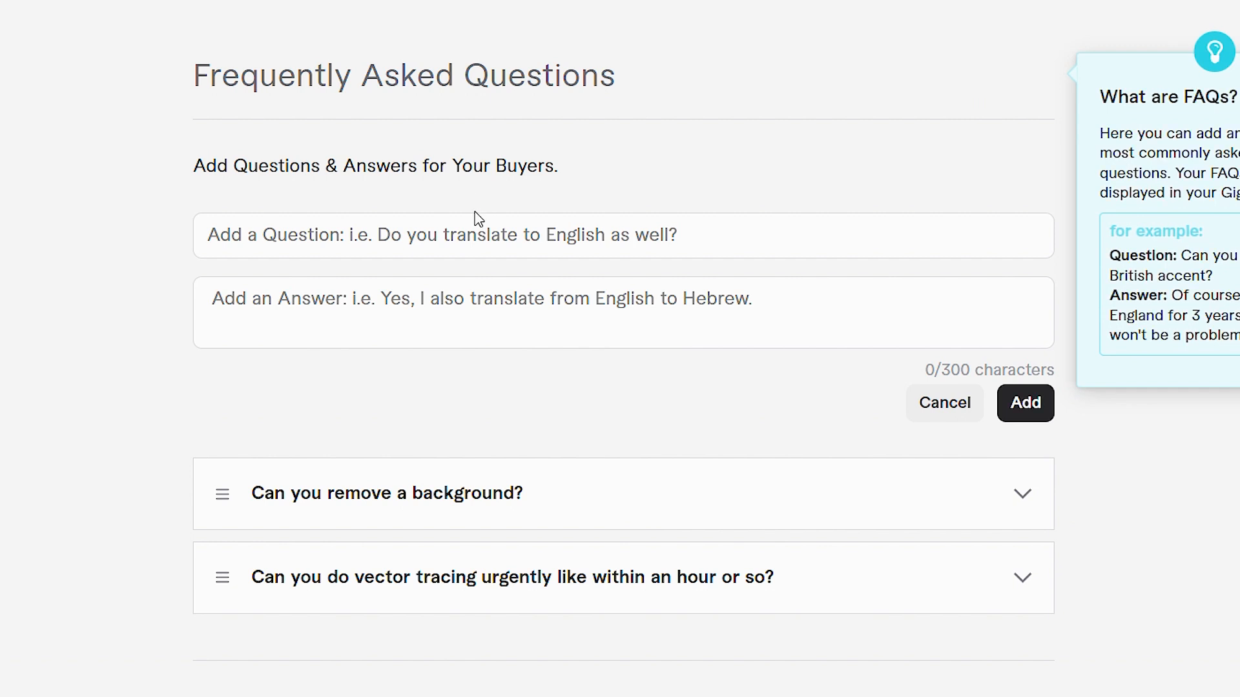
left_click(461, 234)
type("Can you trace logo perfectly?")
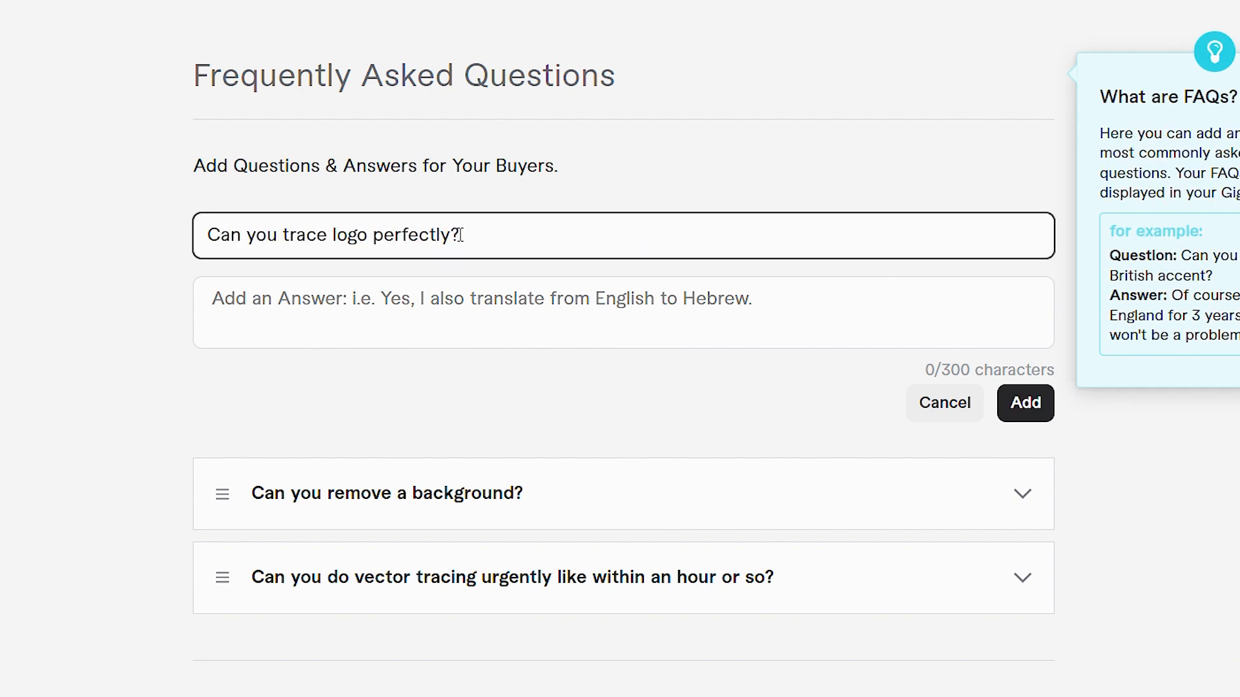
Step: Answer with "Yes I can. Based on the details, I can provide you with the perfect results (vector file) following manual vector tracing." and add the FAQ
left_click(444, 317)
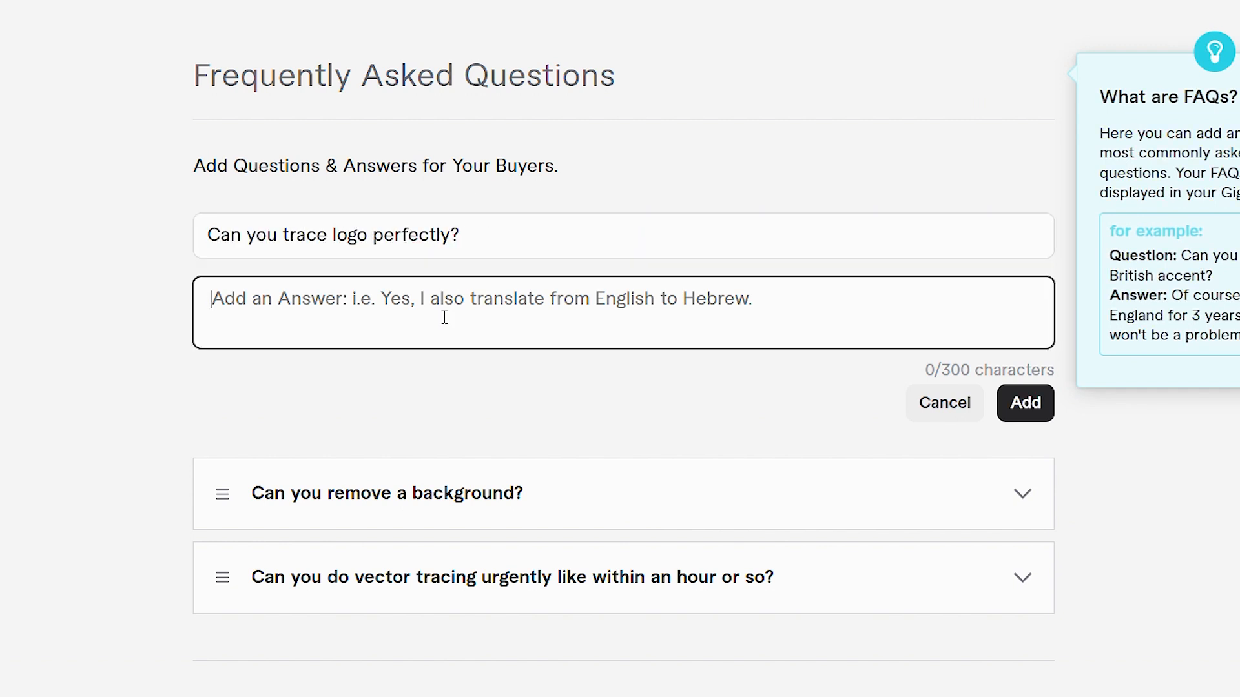
type("Yes I can.")
key("Return")
type("Based on the de")
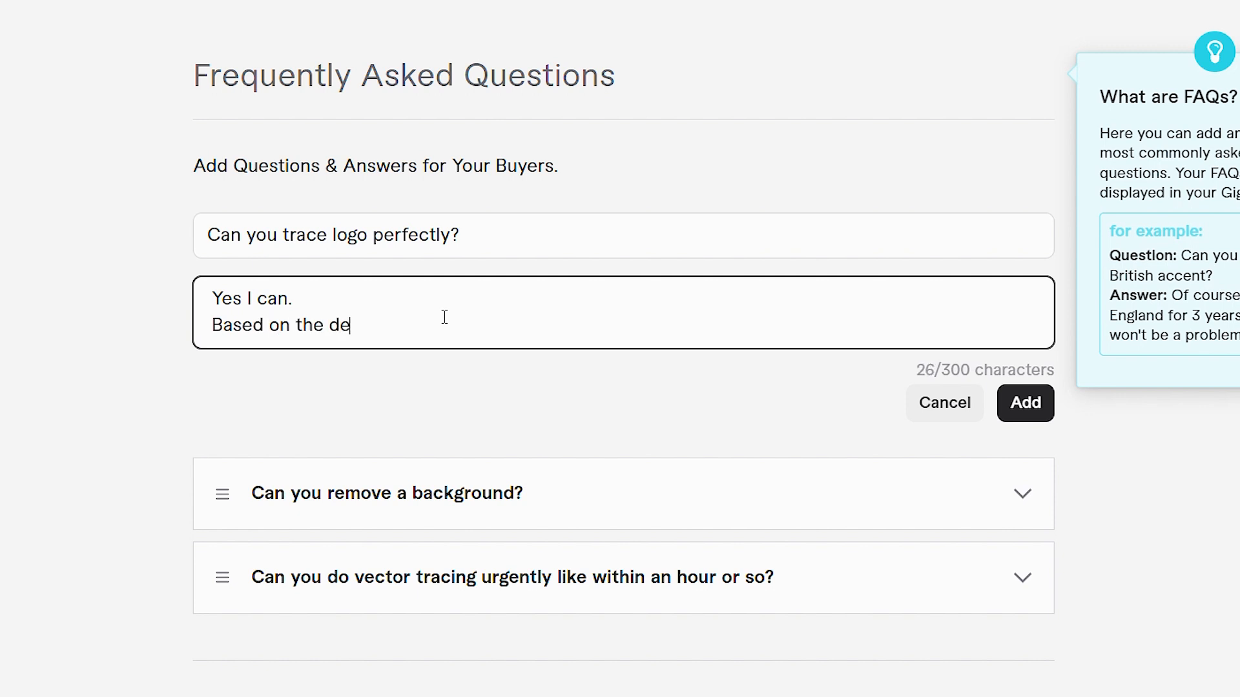
type("tails, I can provide you w")
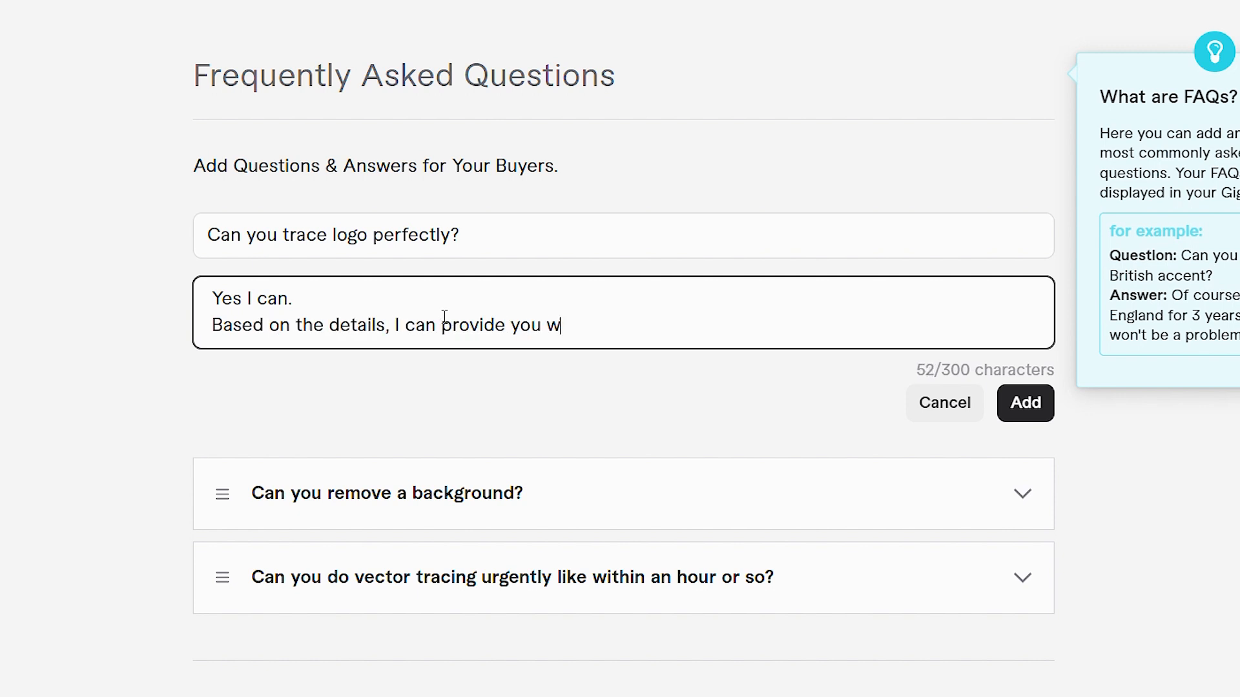
type("ith the perfect results (vector fil")
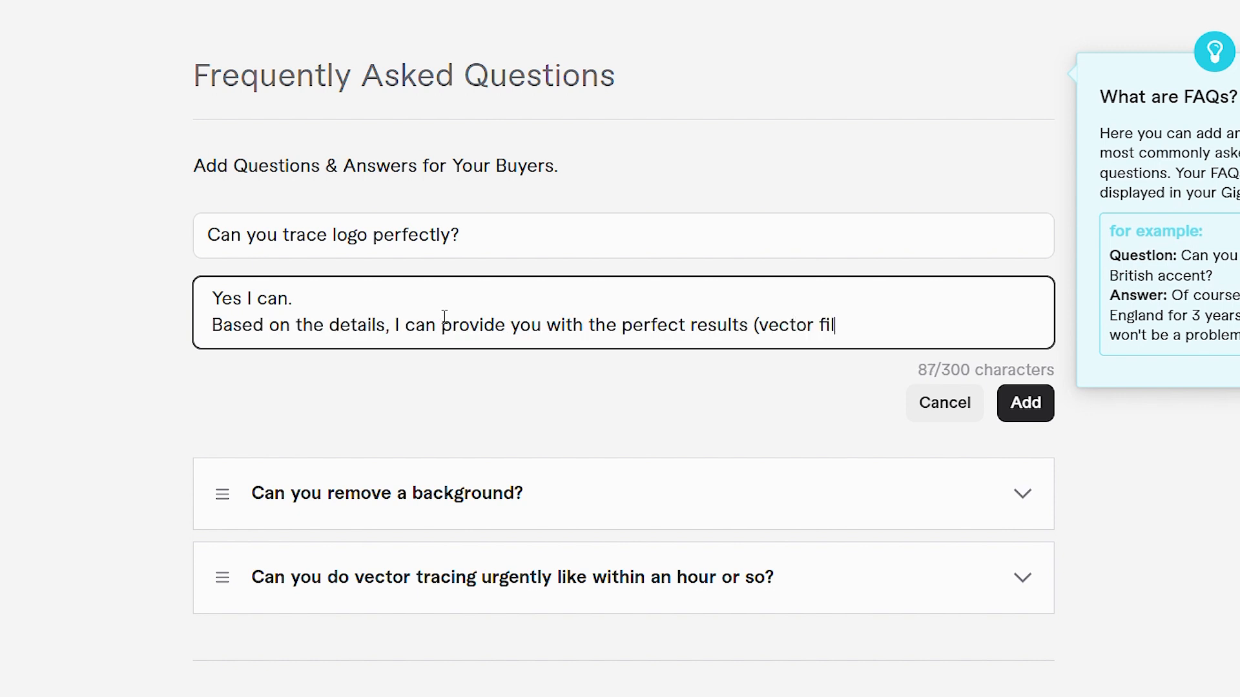
type("e) following manual vector tracing")
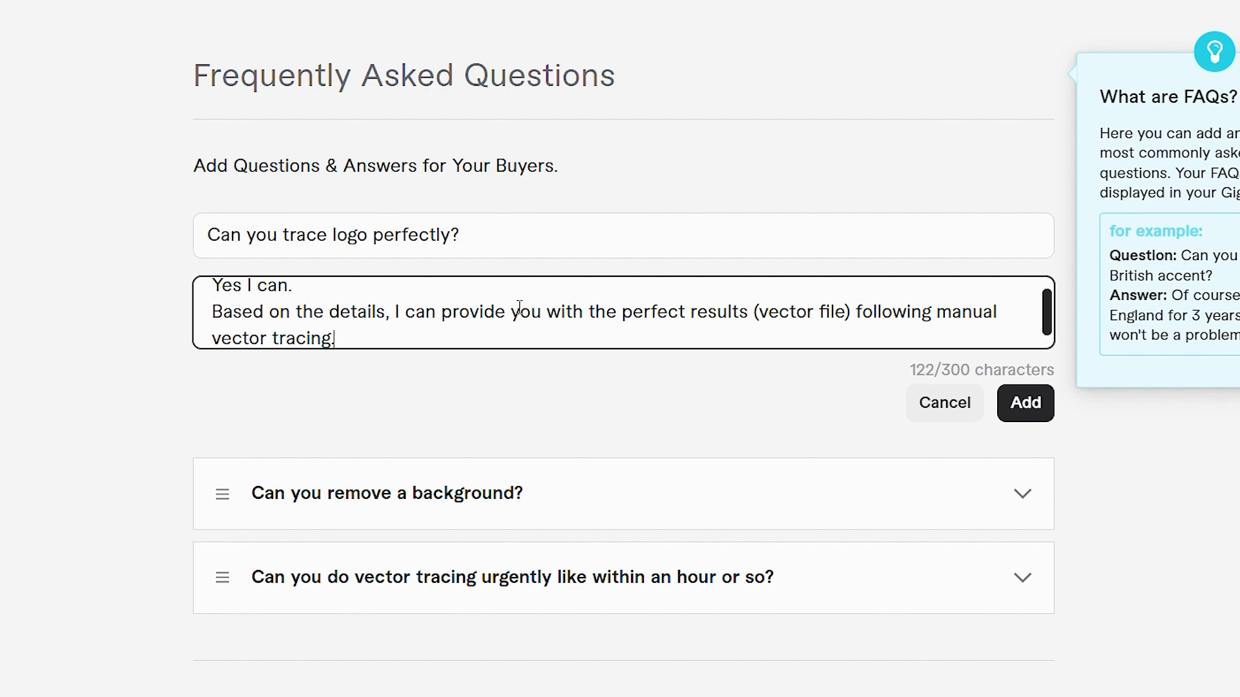
scroll(494, 328, "up", 1)
left_click(1024, 407)
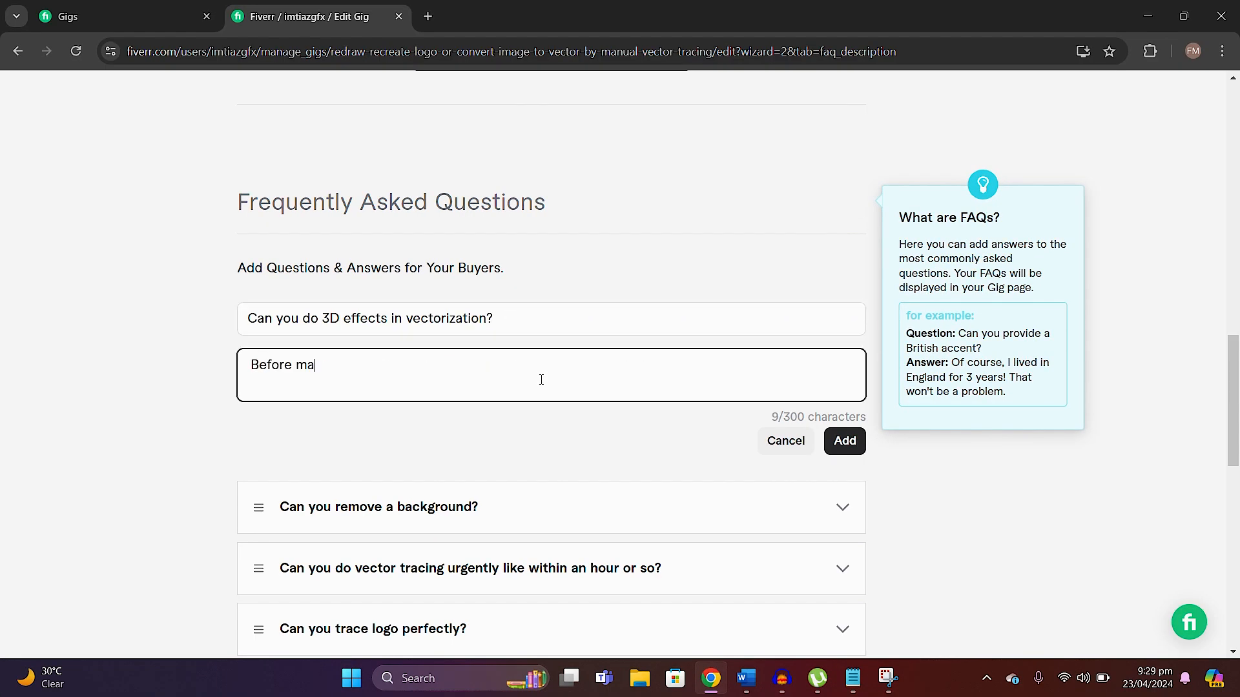
Step: Complete the 3D effects FAQ's answer and start another FAQ with "I have a logo. Can you convert to vector and provide me SVG logo?"
type("king a decision, I need to see the image. Please send me a")
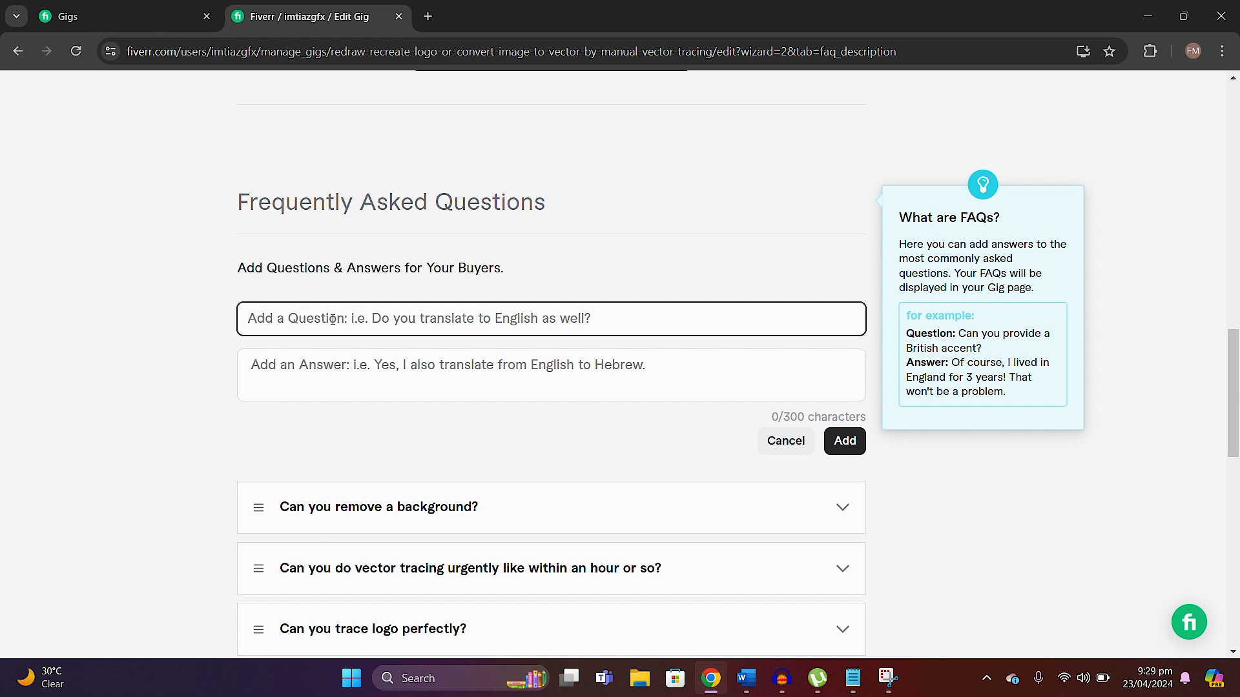
type("I have a logo. Can you convert to vector and provide me SVG logo?")
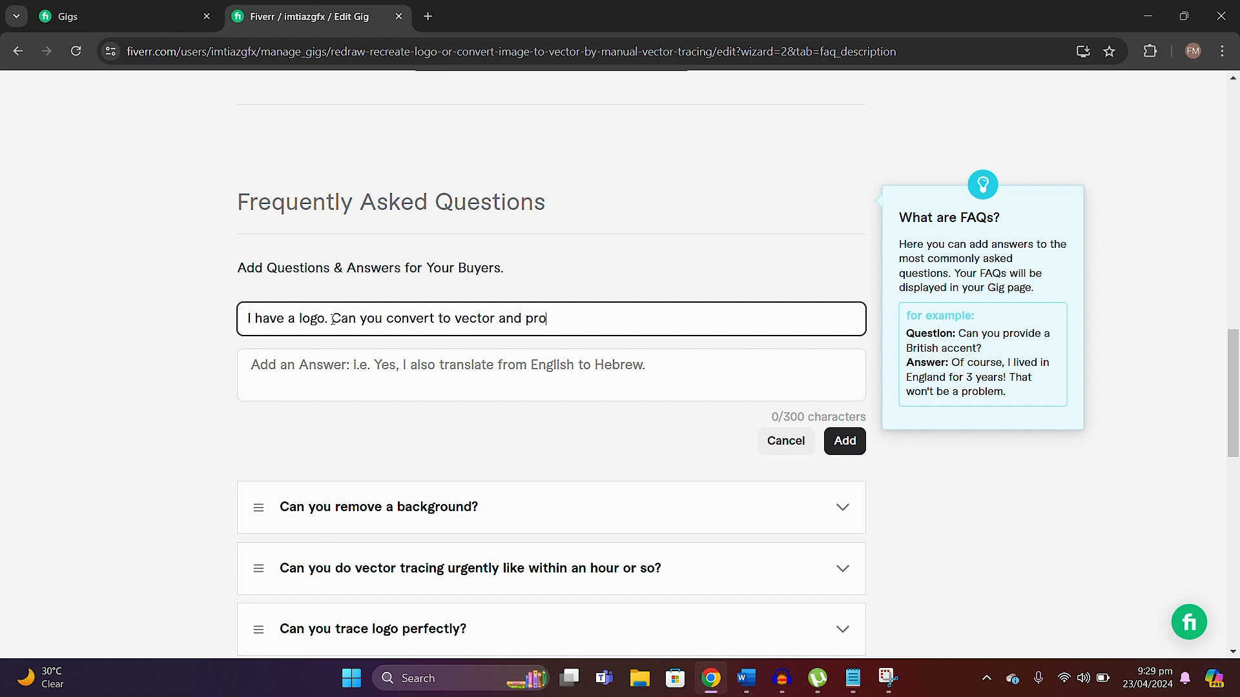
Step: Answer it with "Absolutely. I will convert image or logo to vector and provide you with your scalable vector graphic(s) (SVG) as required."
left_click(310, 382)
type("Absolutely.")
key("Return")
type("I will convert image or logo to vector and provide you with your scalable vector graphic(s) (SVG) as required.")
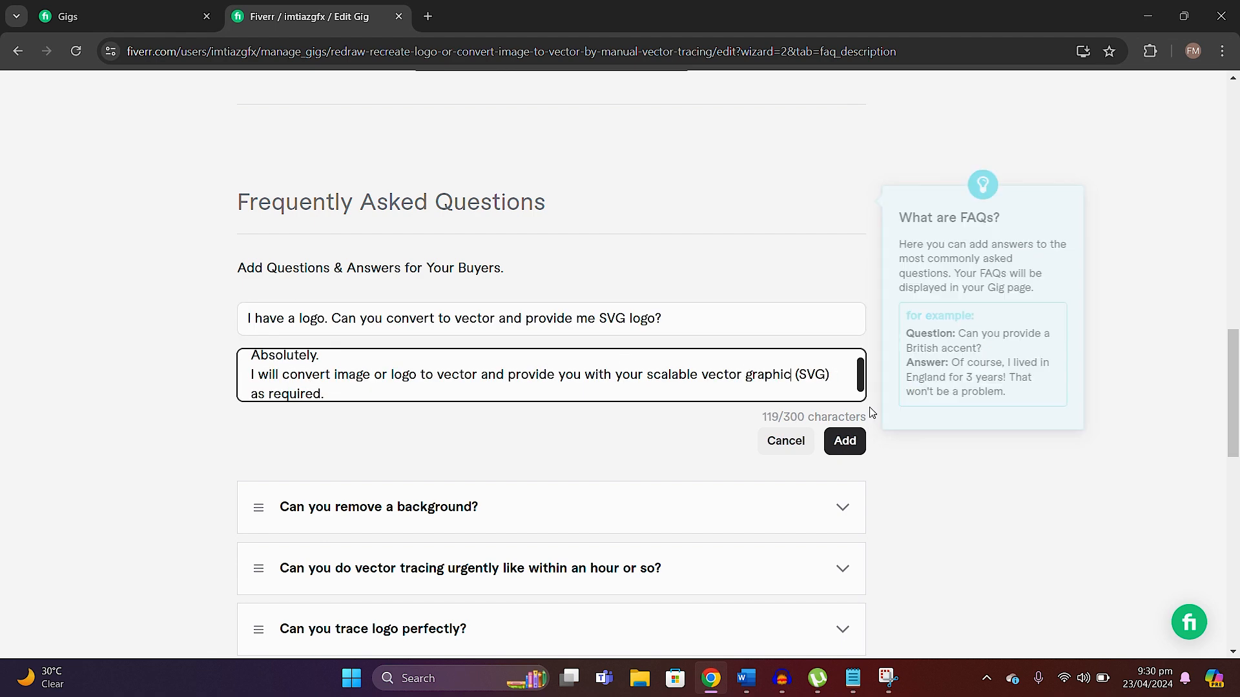
Step: Start a sixth FAQ with the question "Do you vectorize drawings or sketches of logo?"
type("Do you vectorize drawings or sketches of logo?")
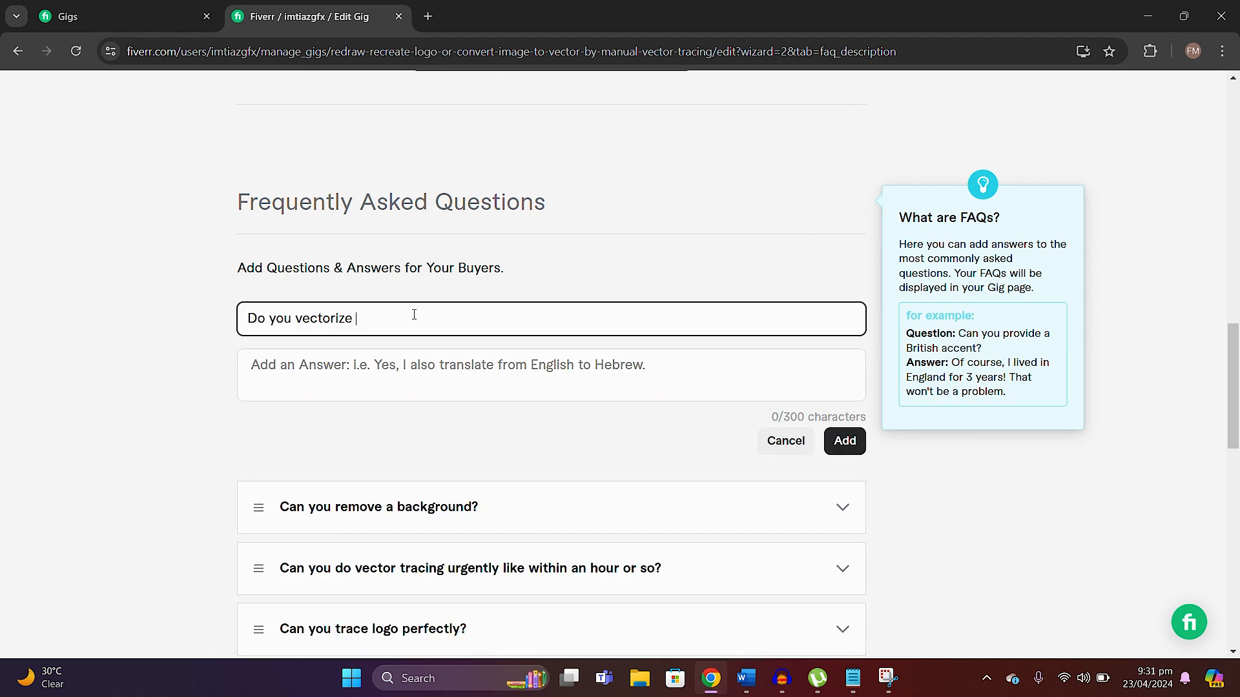
Step: Answer with "Yes. I can vectorize sketches or photos of logo (or convert drawings into logo) but please contact me before placing an order"
left_click(428, 362)
type("Yes.")
key("Return")
type("I can vectorize sketches or photos of logo (or convert drawings into logo) but please contact me before placing an order for the preview. Vectorization of certain sketches may cost more than a pho")
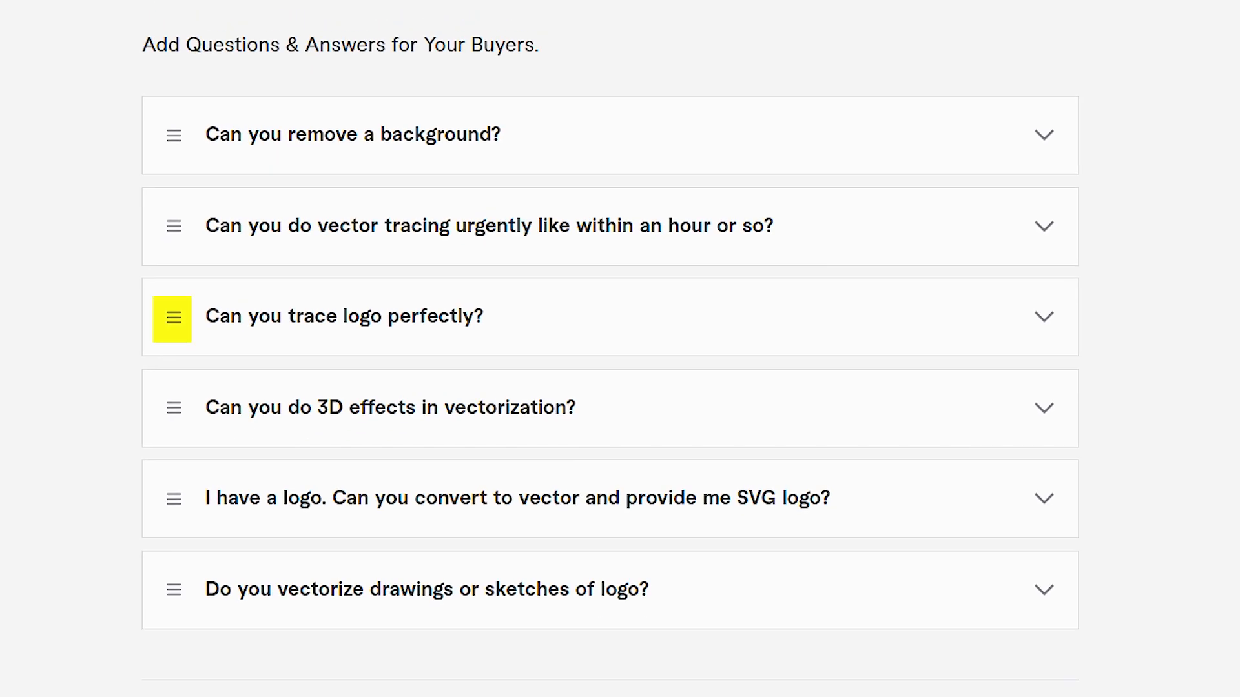
Step: Reorder the FAQs with the sketches question first, urgent tracing second and background removal third, and save to continue to the requirements
mouse_move(172, 323)
left_mouse_down()
mouse_move(172, 161)
mouse_move(171, 434)
mouse_move(151, 202)
mouse_move(166, 249)
mouse_move(166, 367)
mouse_move(161, 254)
mouse_move(163, 266)
left_mouse_up()
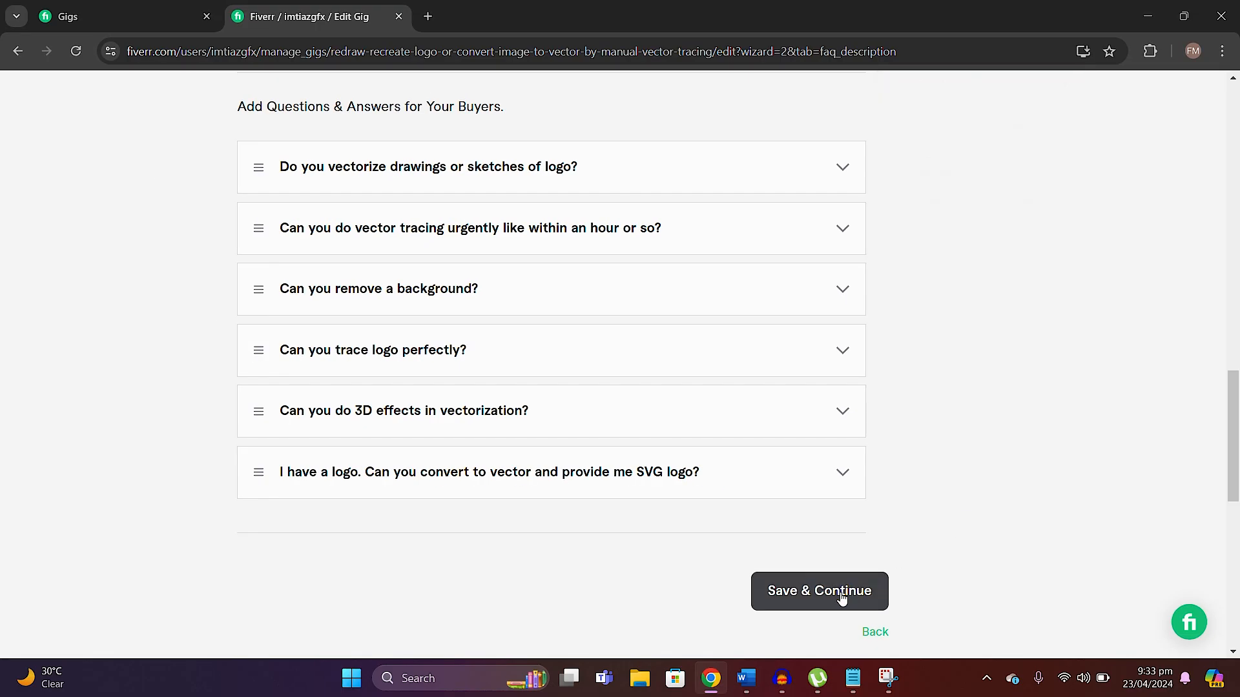
left_click(876, 596)
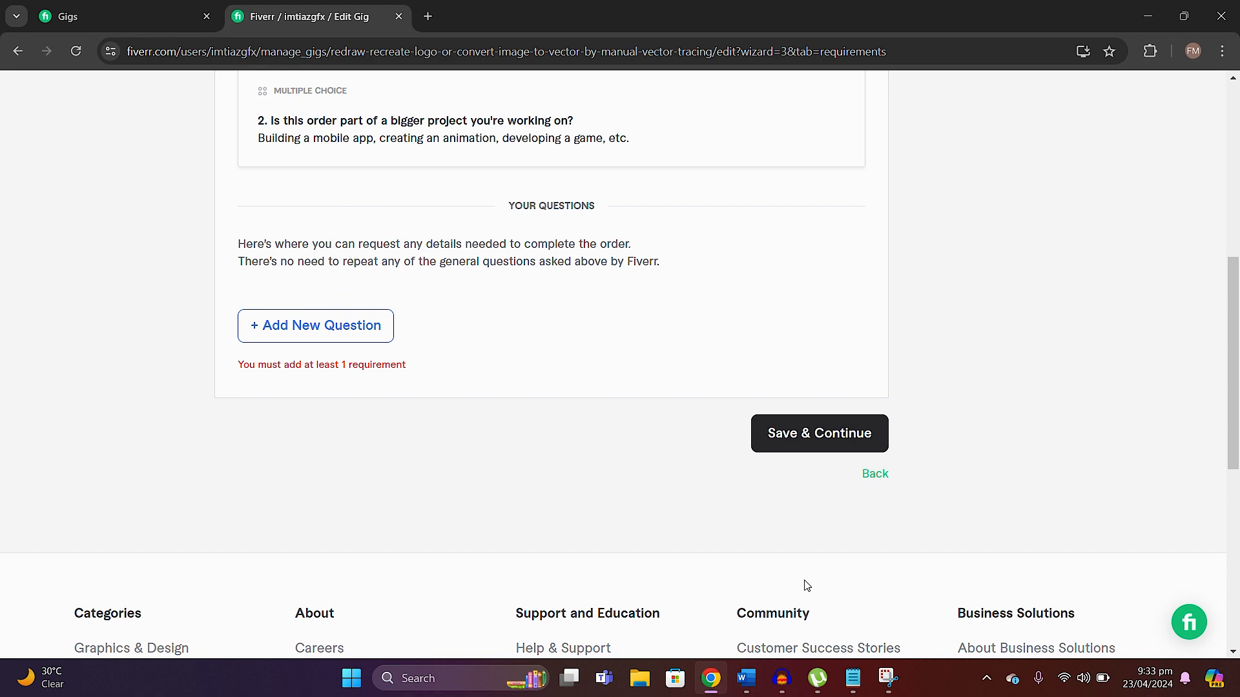
Step: Review Fiverr's standard buyer questions and start a new custom question under Your Questions
scroll(665, 565, "up", 7)
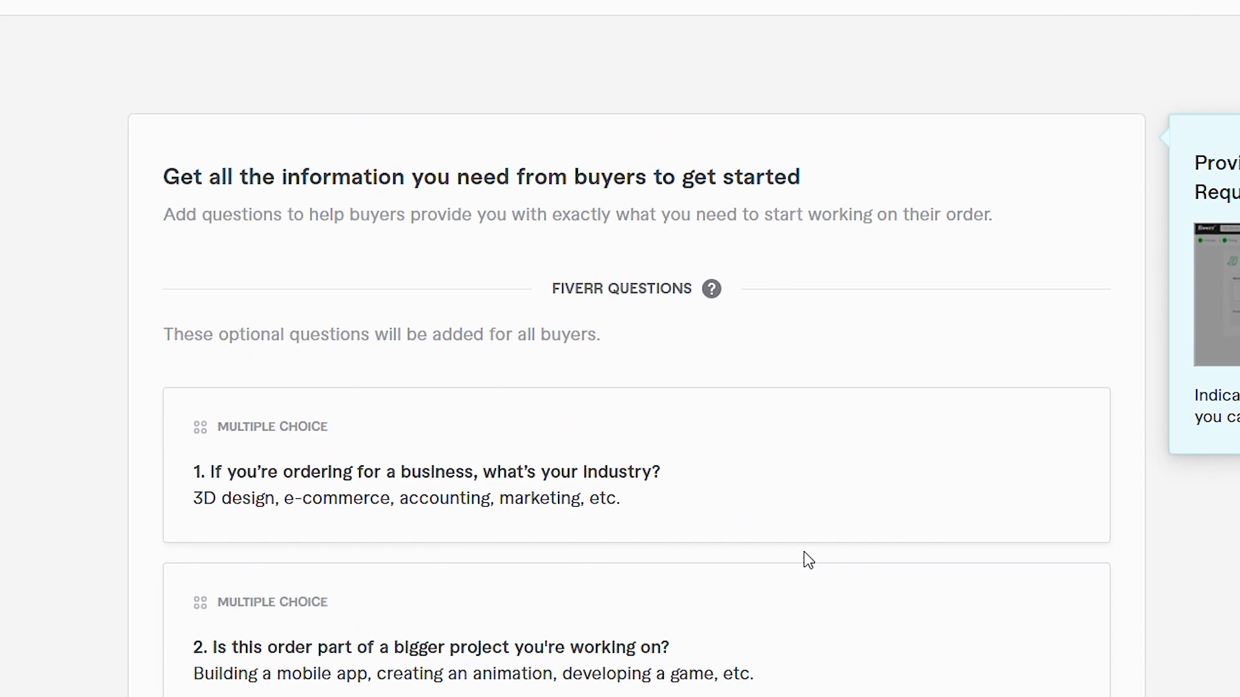
scroll(809, 559, "down", 5)
scroll(839, 571, "up", 4)
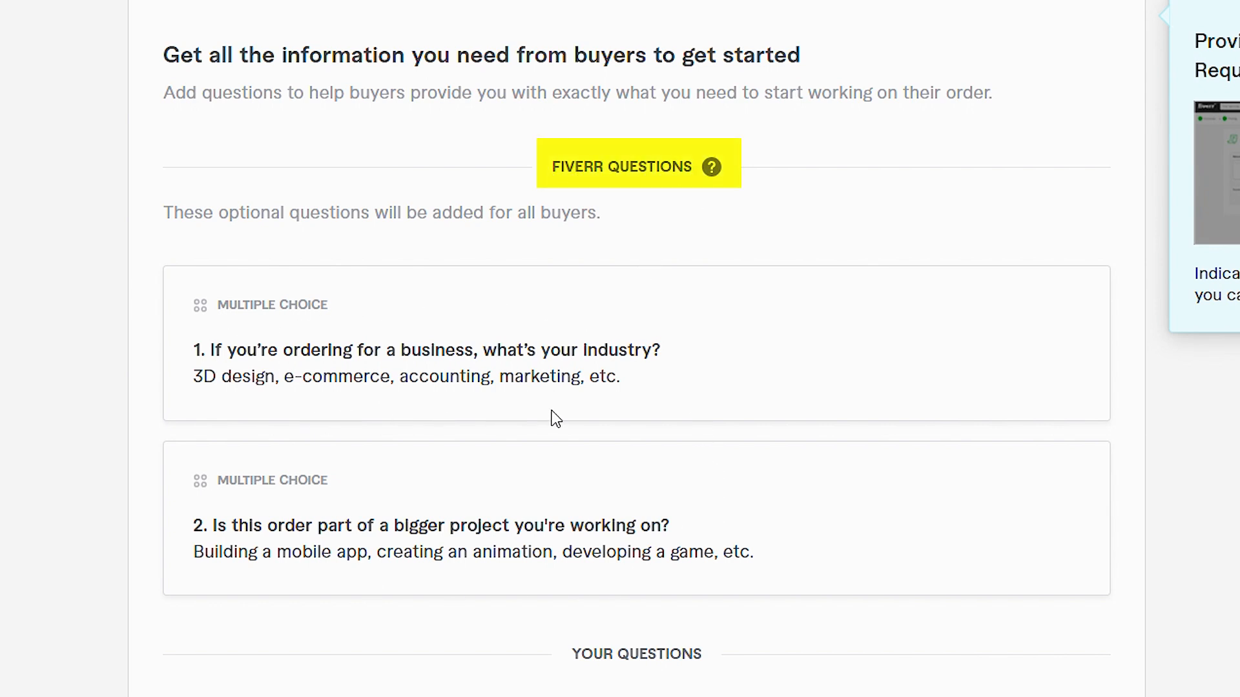
scroll(487, 367, "down", 5)
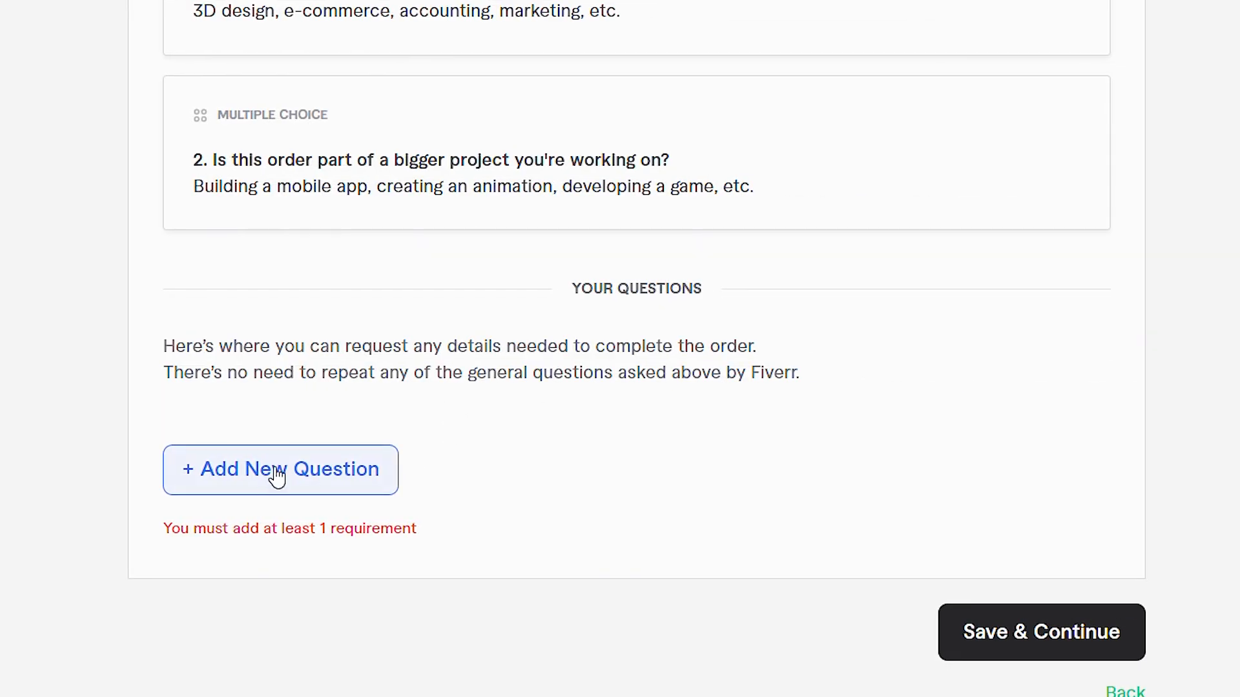
left_click(304, 491)
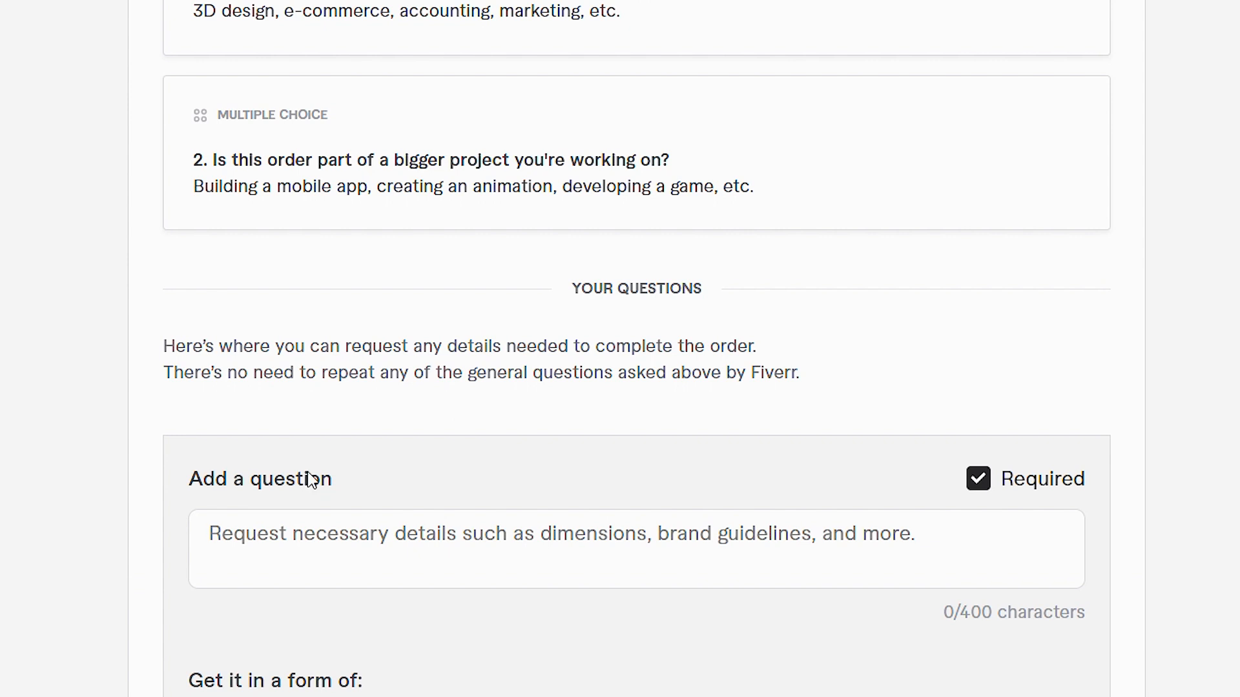
scroll(307, 475, "down", 4)
left_click(311, 303)
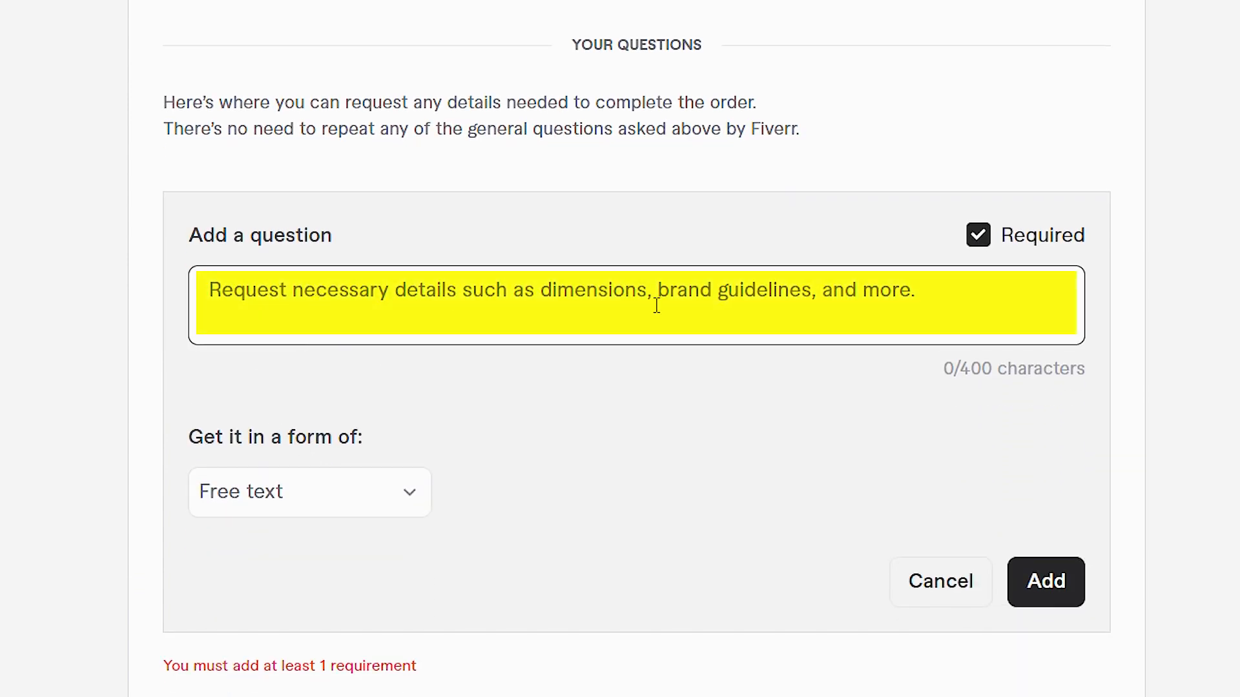
Step: Examine the answer forms available for the new buyer question
left_click(321, 545)
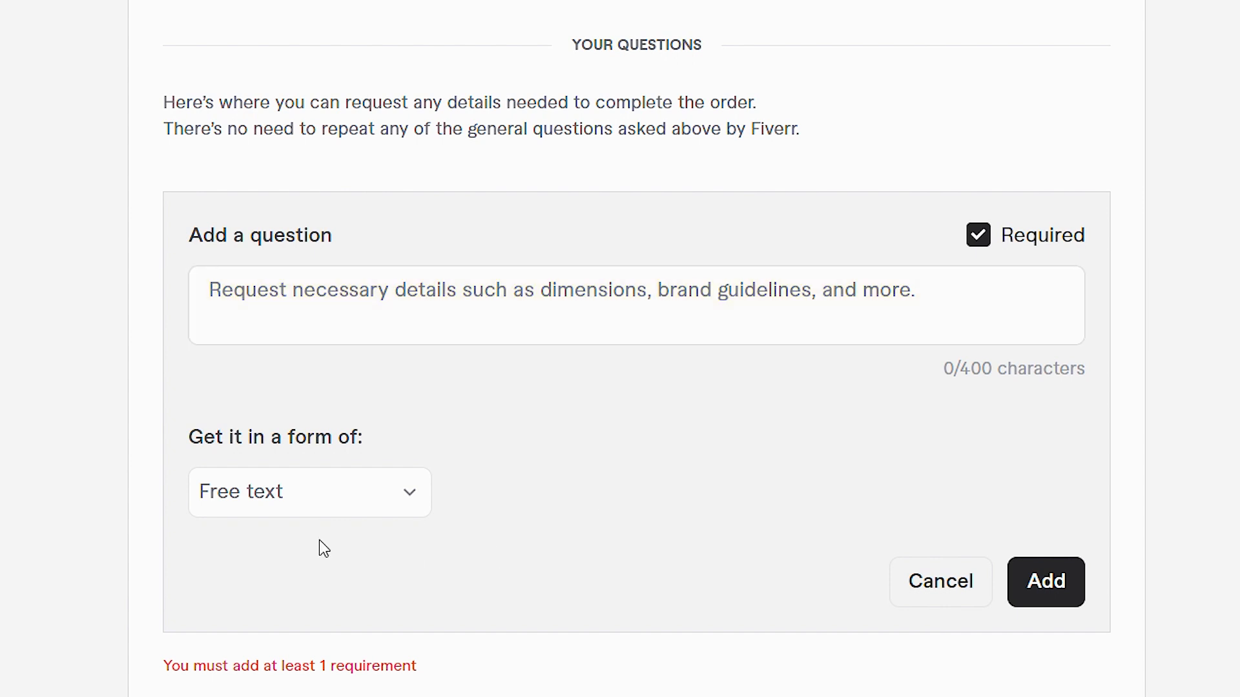
scroll(274, 434, "down", 4)
left_click(326, 264)
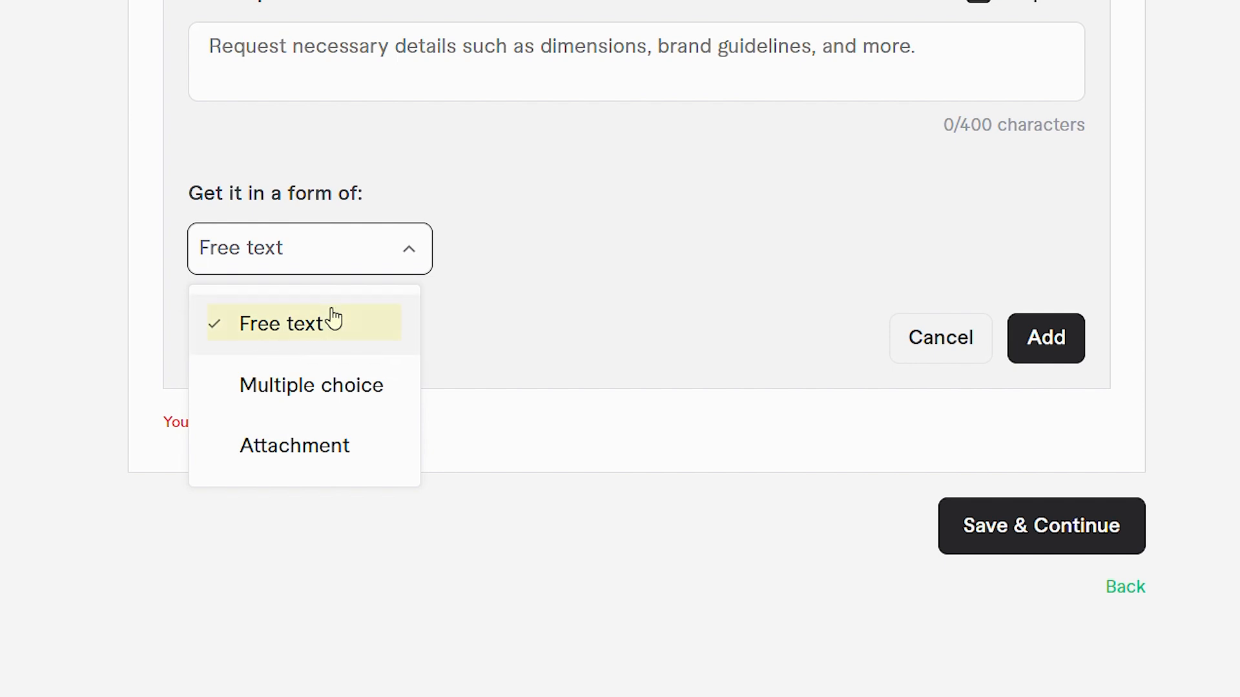
left_click(402, 58)
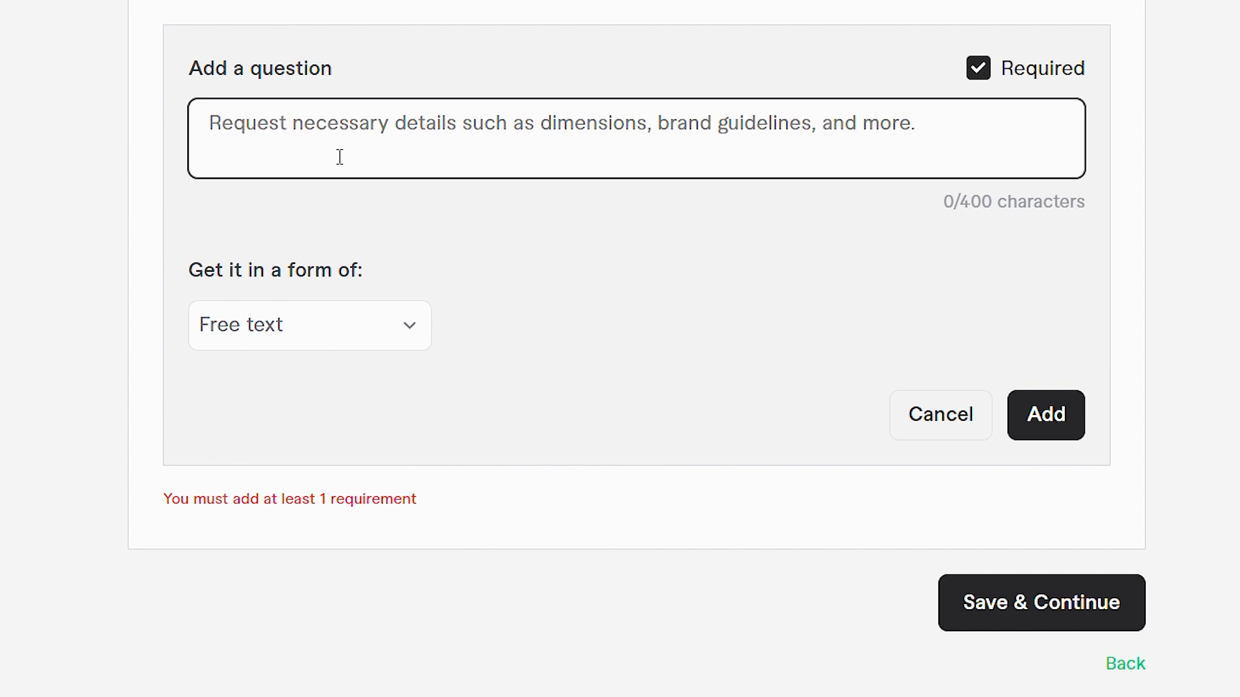
left_click(327, 341)
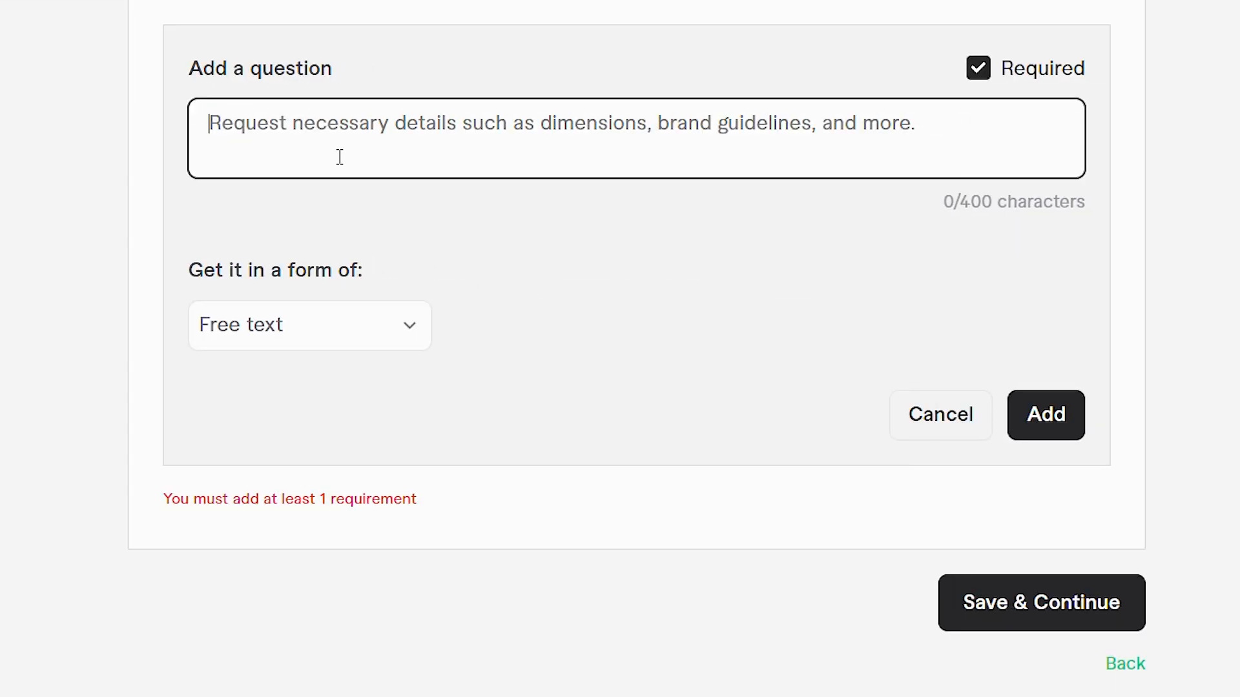
Step: Enter the question "What service do you need?" and set its answer form to Multiple choice
type("Wha")
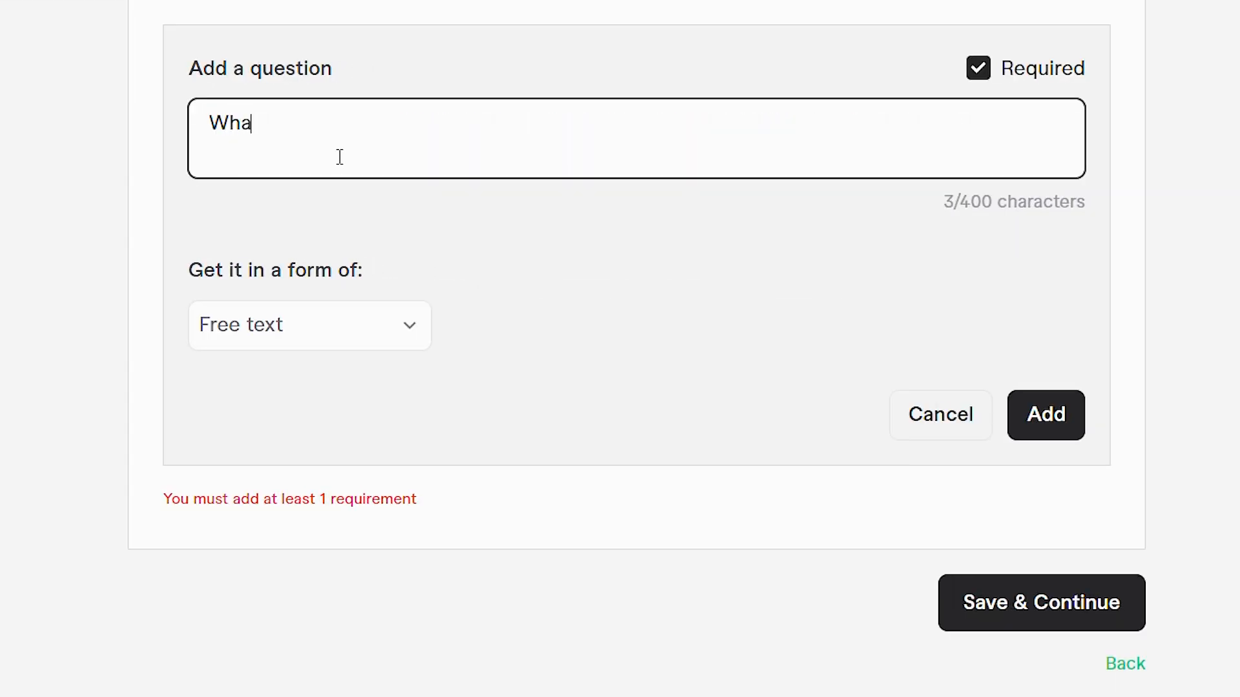
type("t servic")
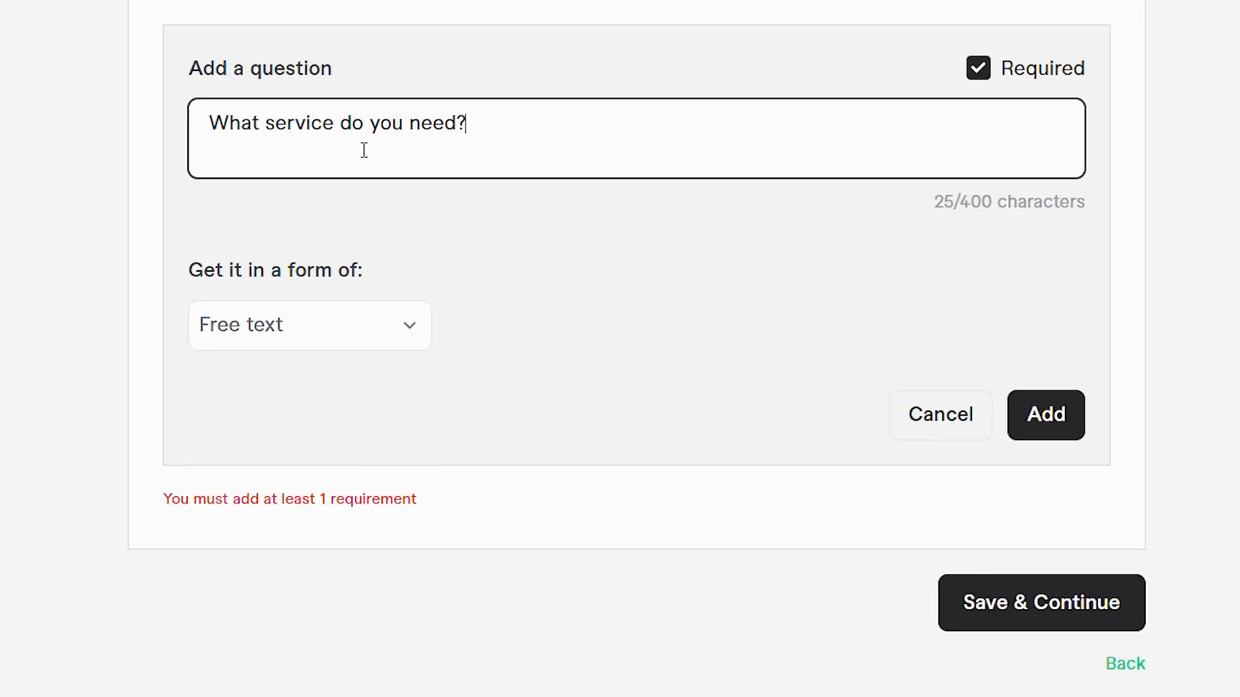
left_click(406, 326)
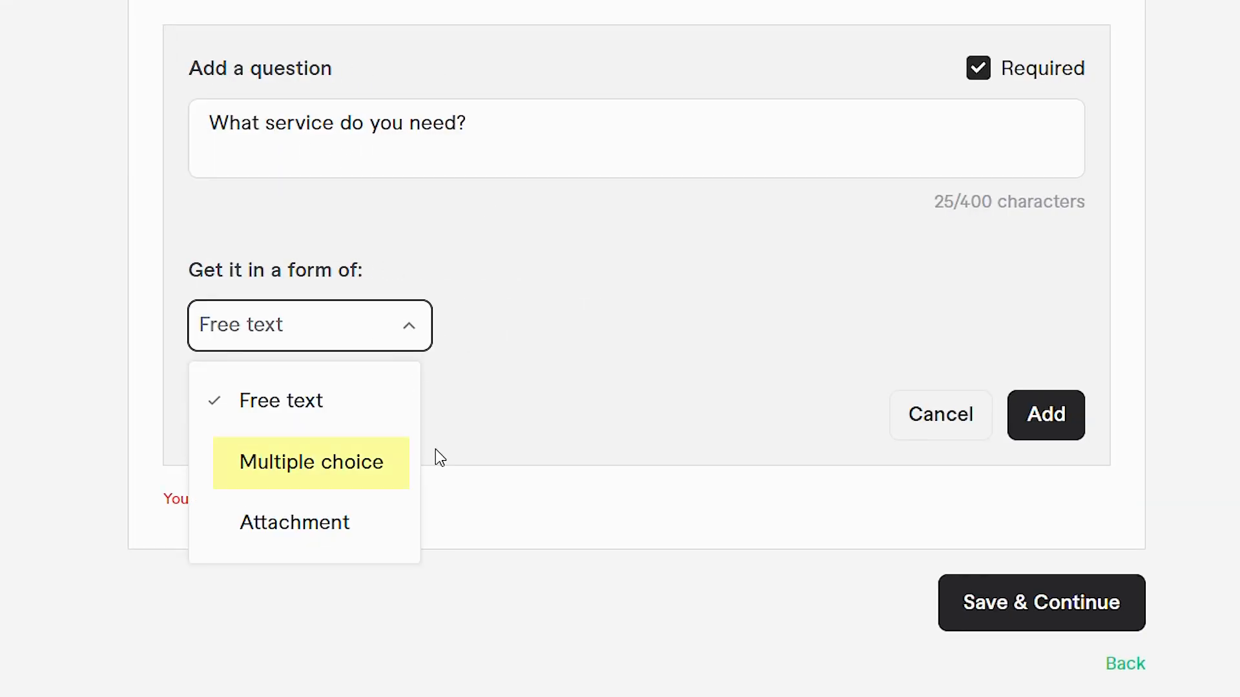
left_click(327, 479)
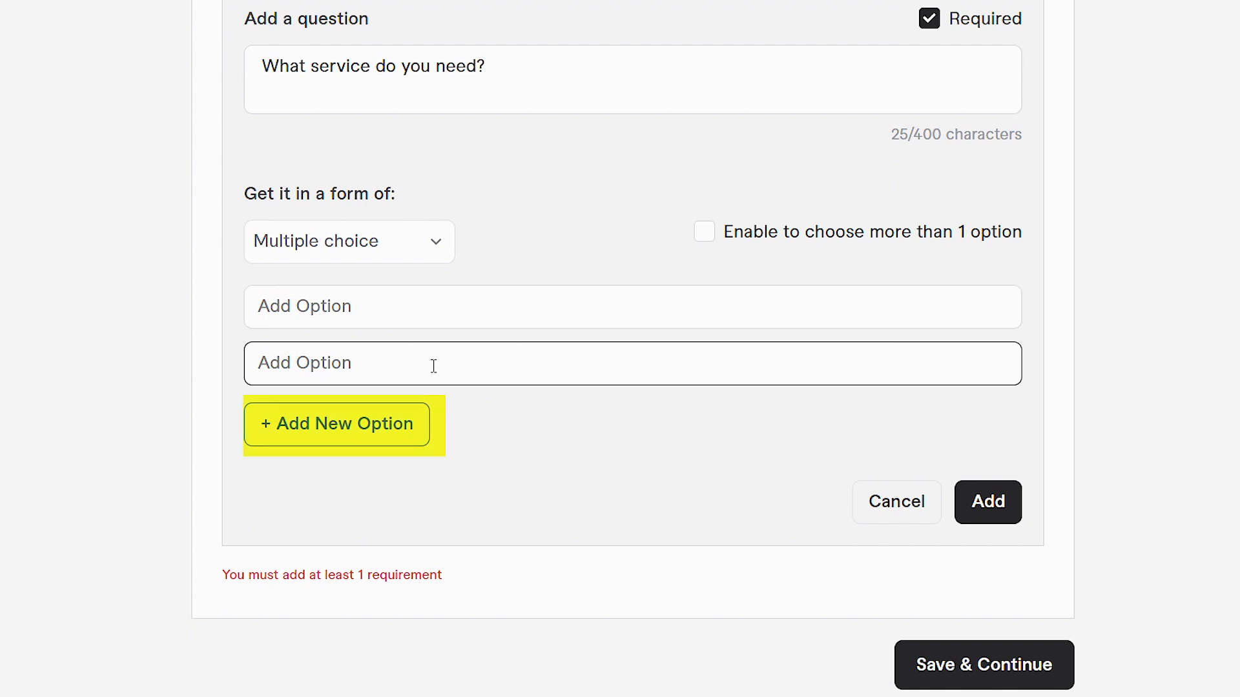
Step: Add five more empty answer options to the multiple-choice question
left_click(371, 442)
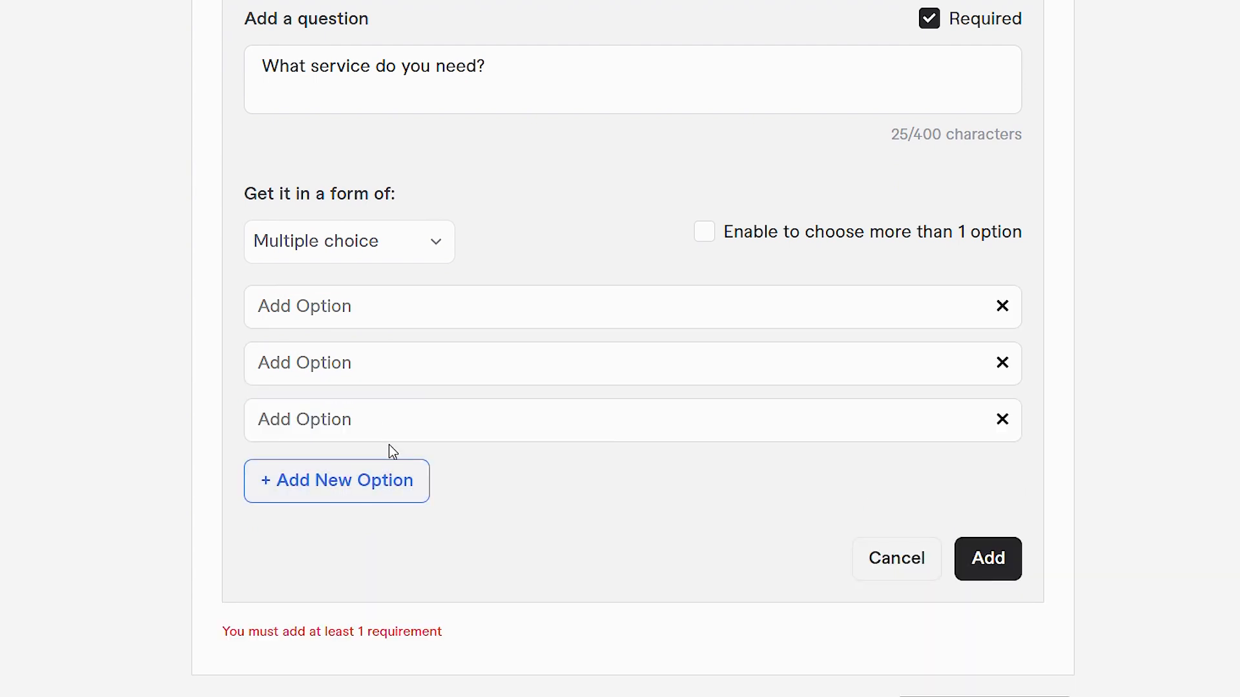
left_click(377, 510)
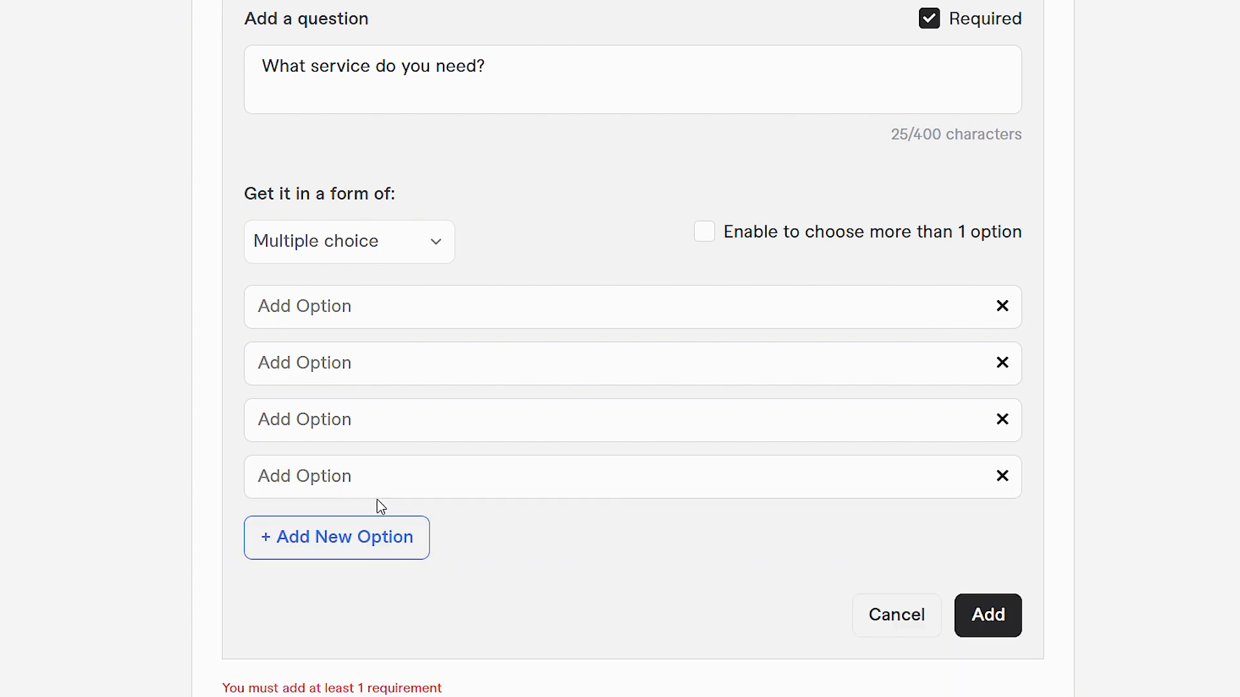
scroll(355, 471, "down", 2)
left_click(335, 445)
left_click(336, 488)
left_click(349, 558)
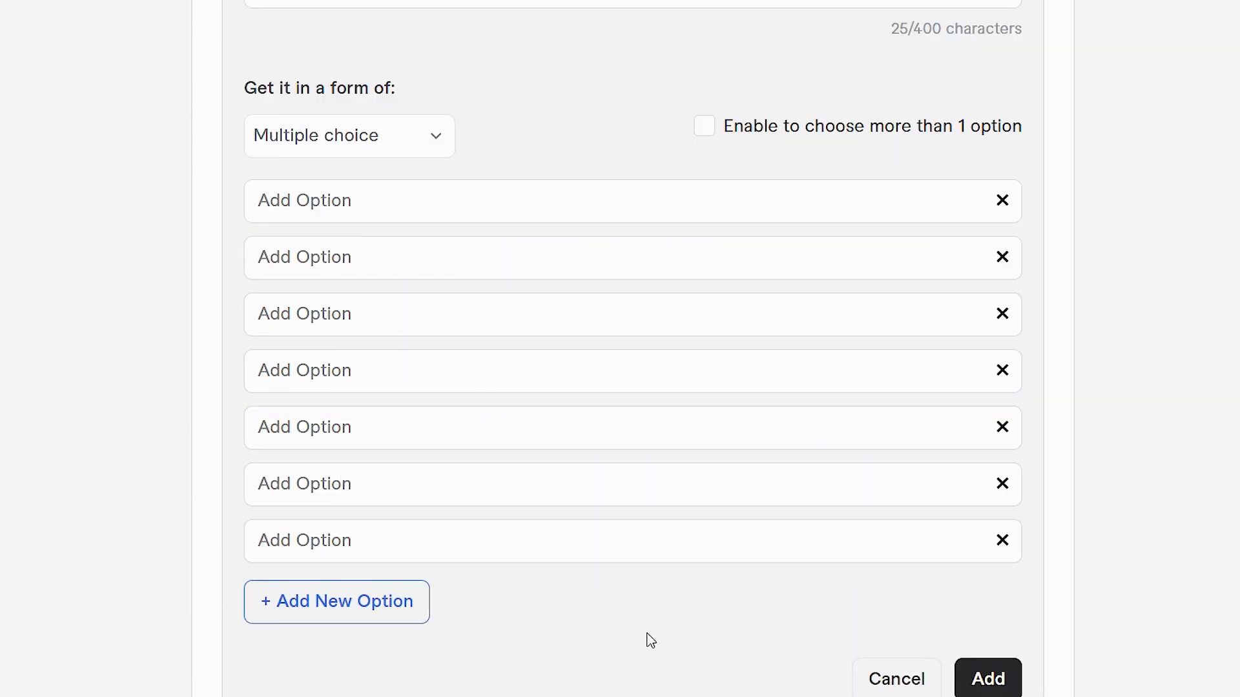
Step: Allow buyers to choose more than one option and disable that setting again
scroll(734, 368, "up", 3)
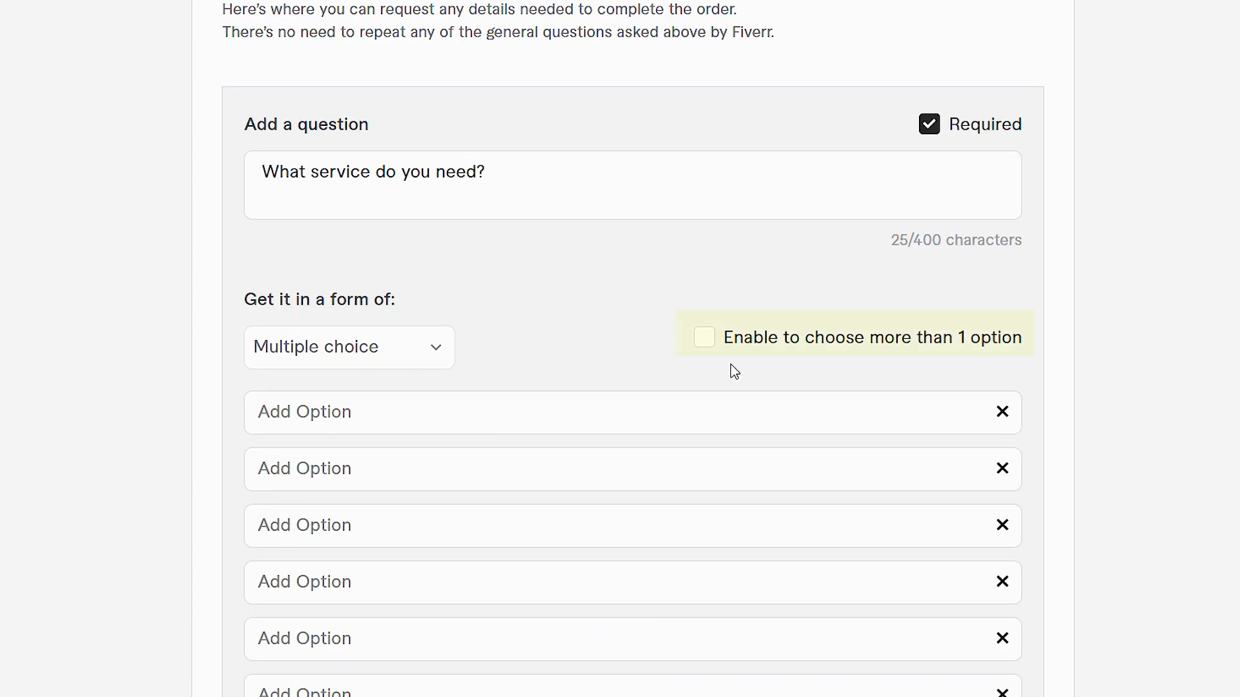
left_click(704, 341)
scroll(706, 352, "down", 3)
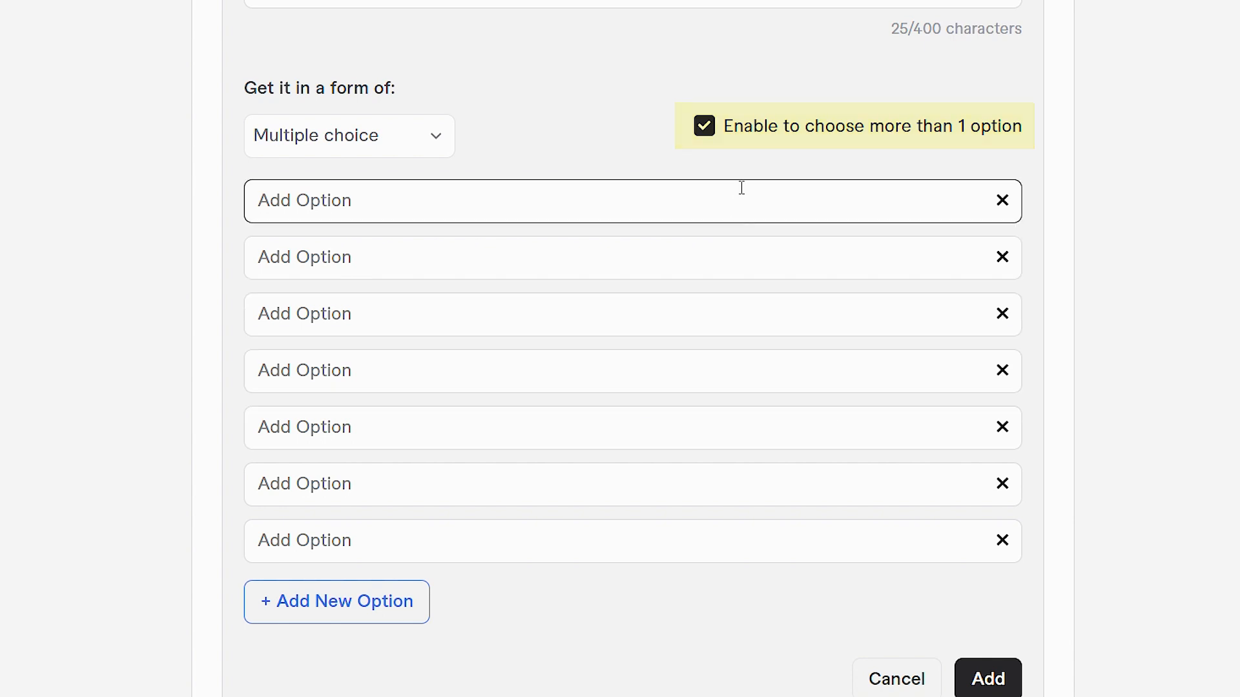
left_click(708, 136)
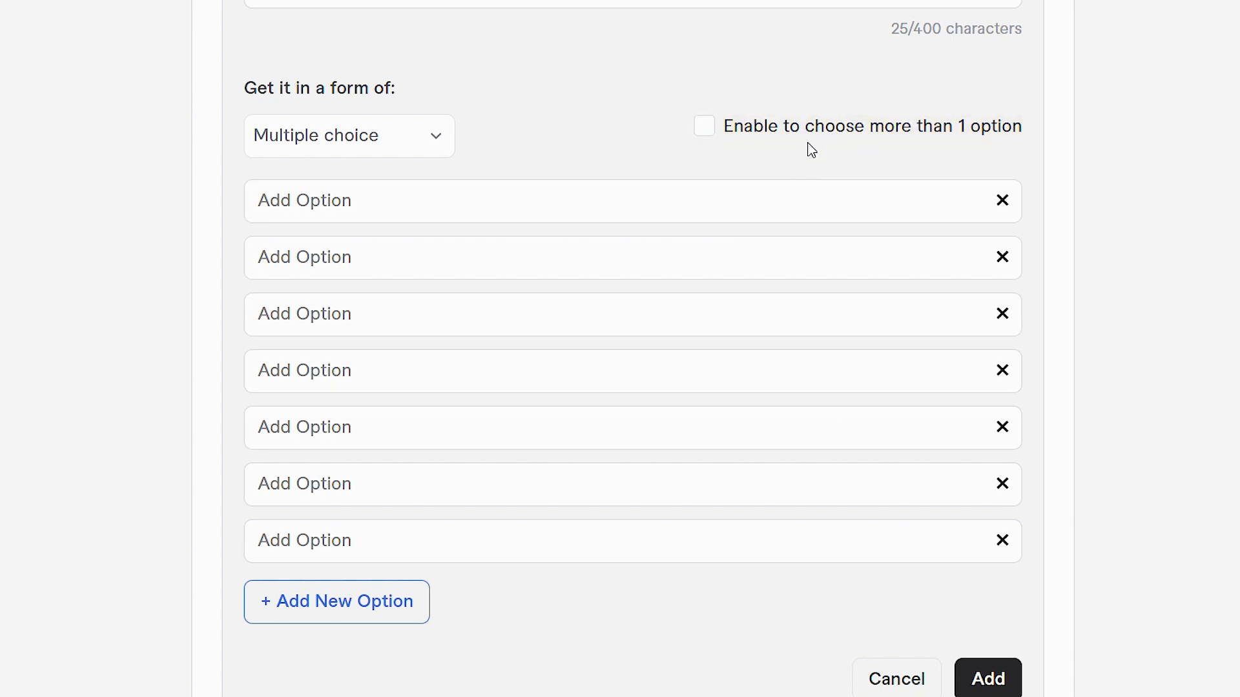
Step: Remove the surplus empty answer options until only two remain
left_click(1002, 313)
left_click(1002, 313)
left_click(1002, 313)
left_click(1002, 313)
scroll(1085, 360, "up", 3)
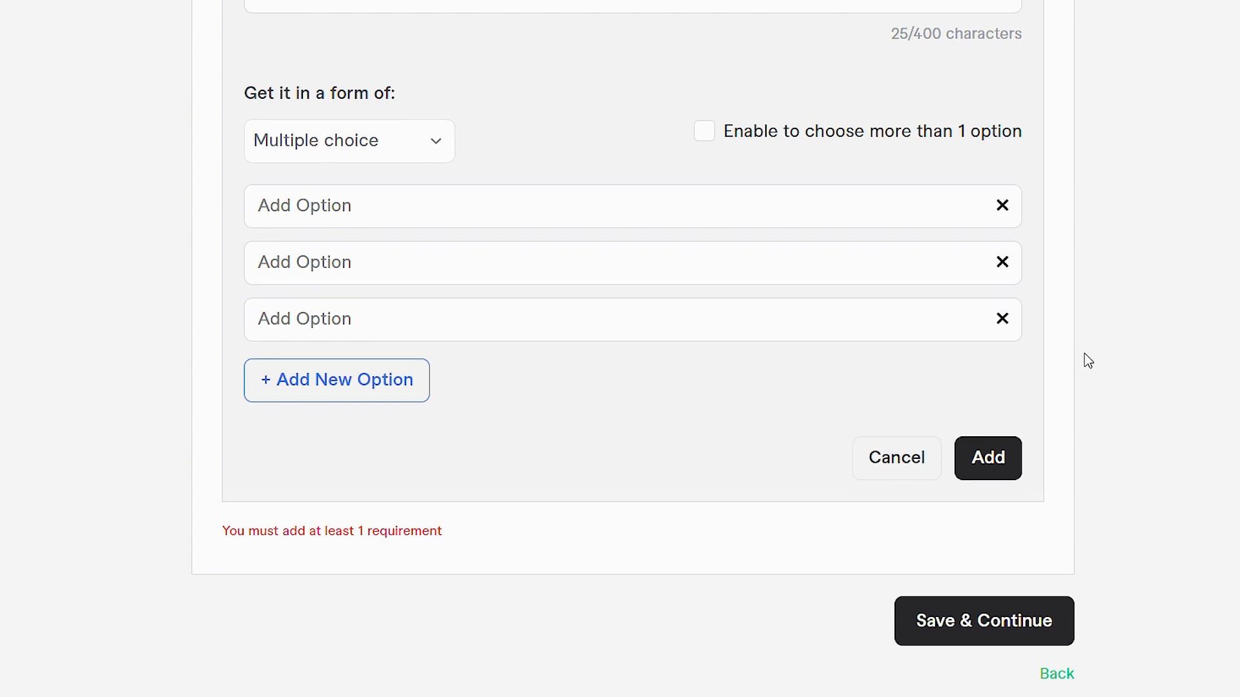
left_click(1002, 525)
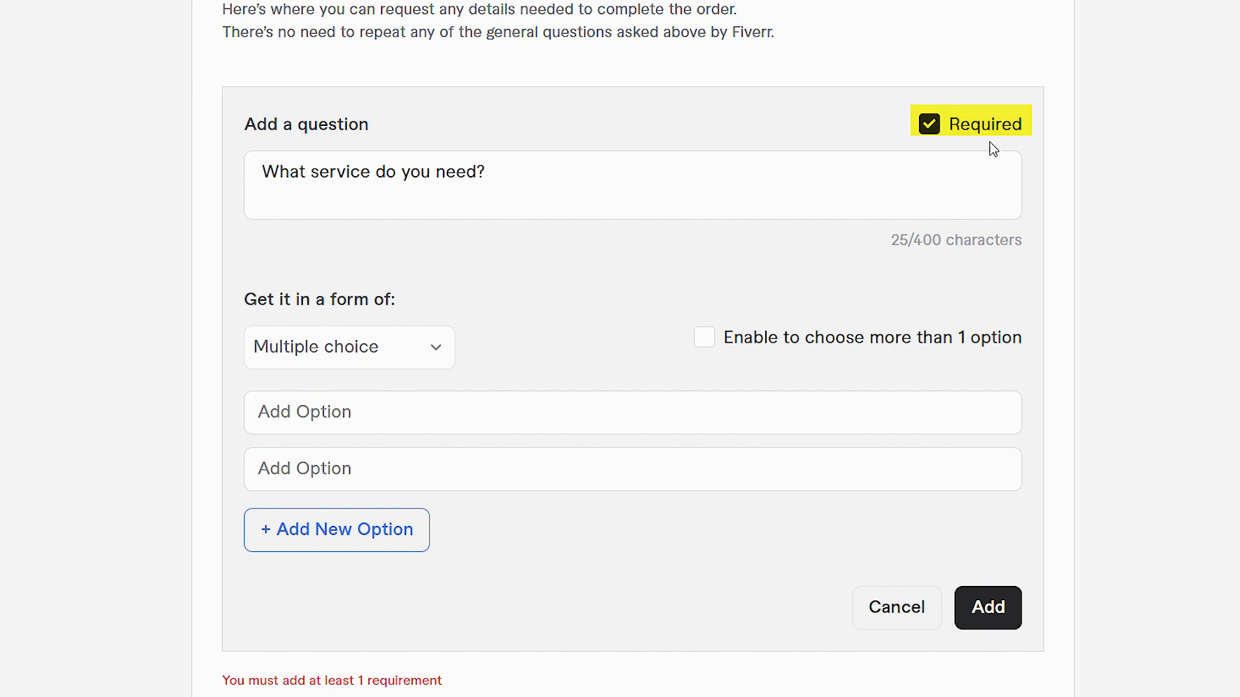
Step: Turn off the question's Required setting and enable it again
left_click(930, 127)
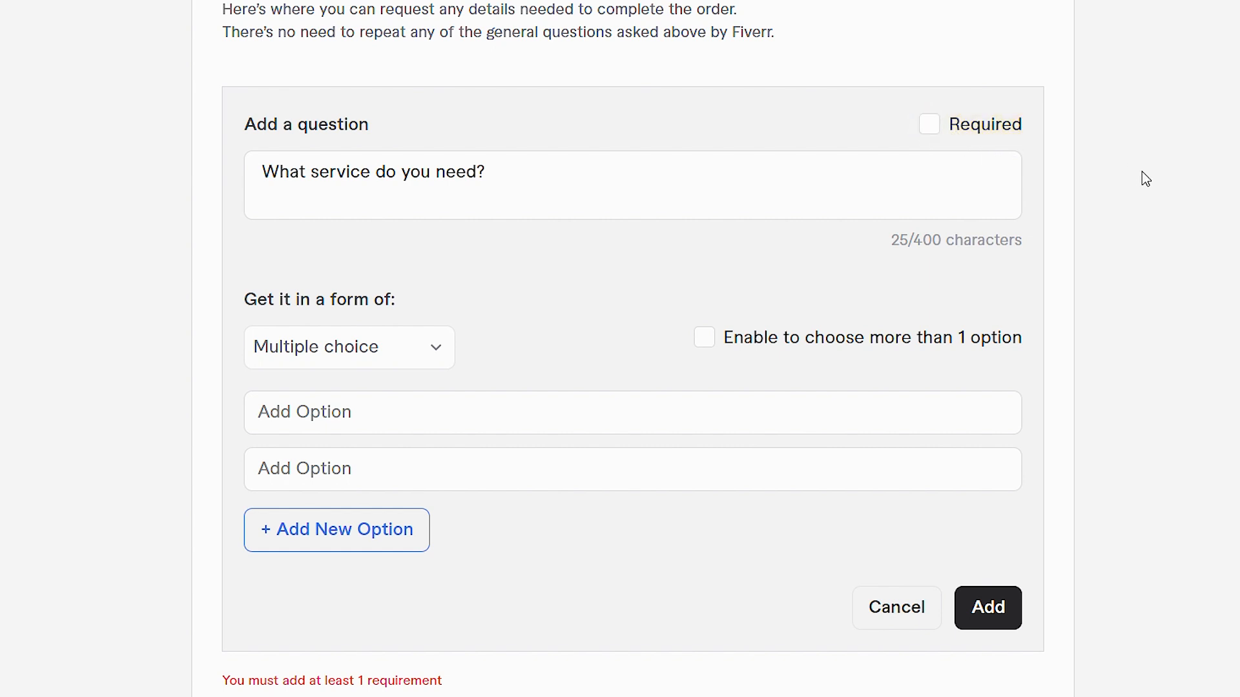
left_click(930, 126)
Step: Append "(optional)" to the question text as a trial and replace it with an asterisk
left_click(541, 188)
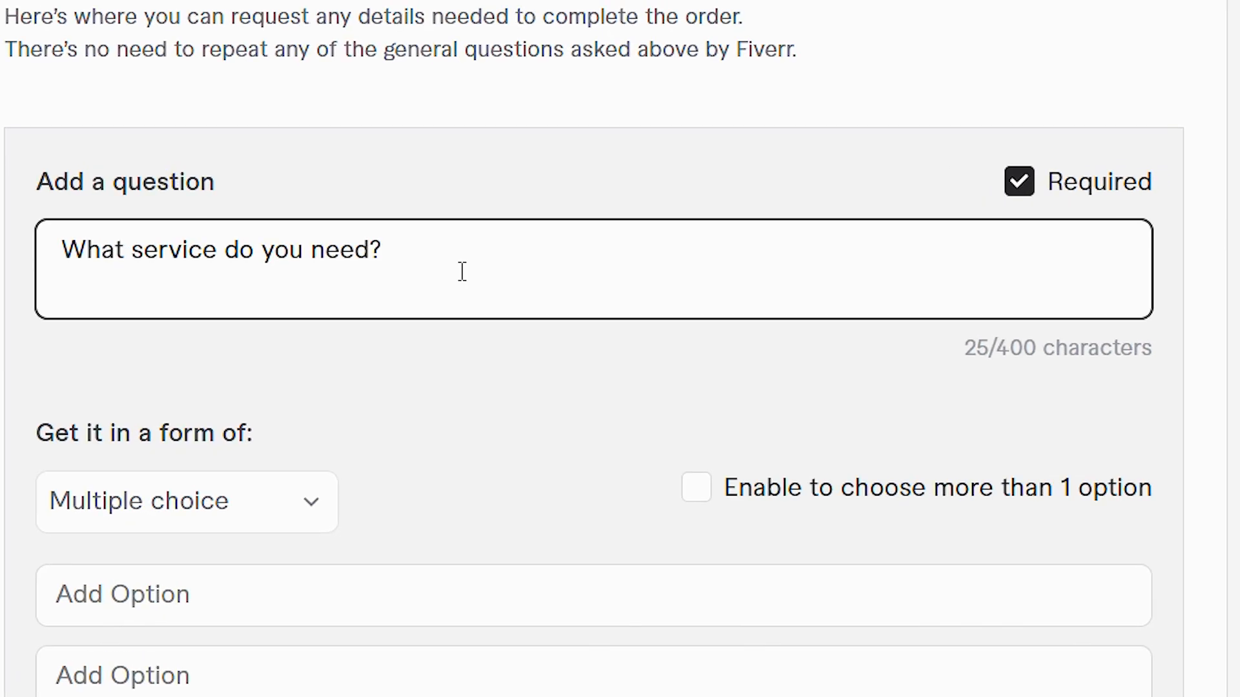
type("*")
key("BackSpace")
type("(optional)")
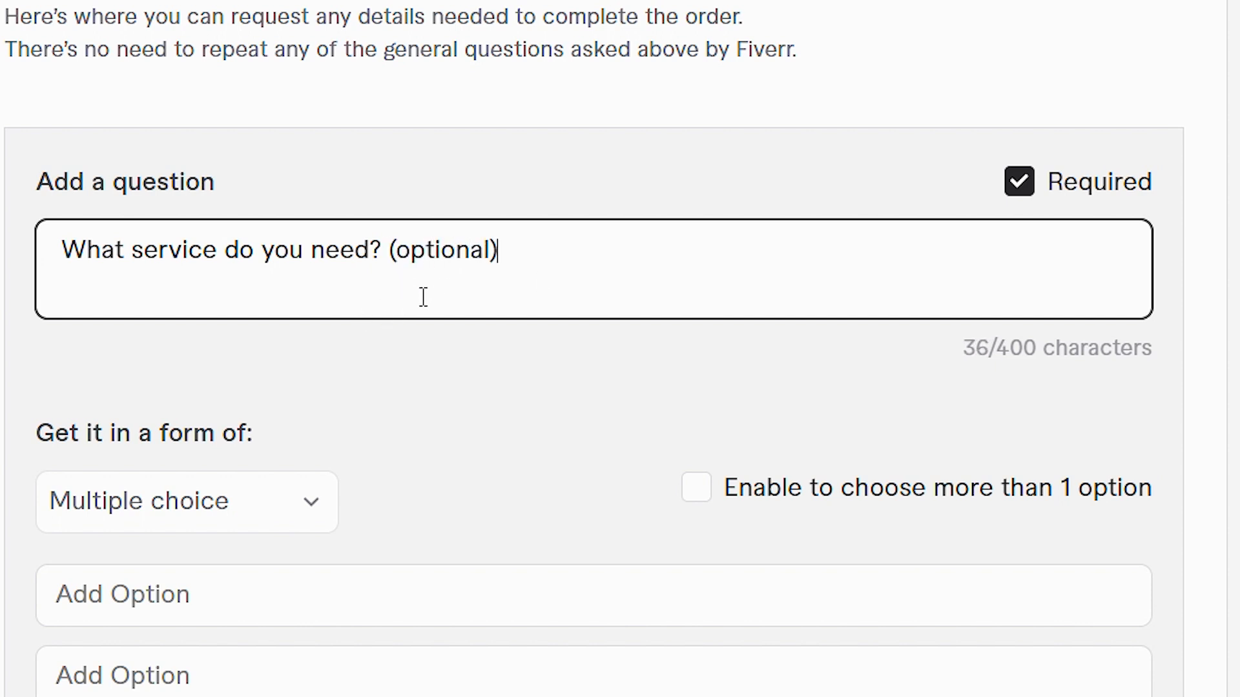
left_click_drag(517, 257, 391, 266)
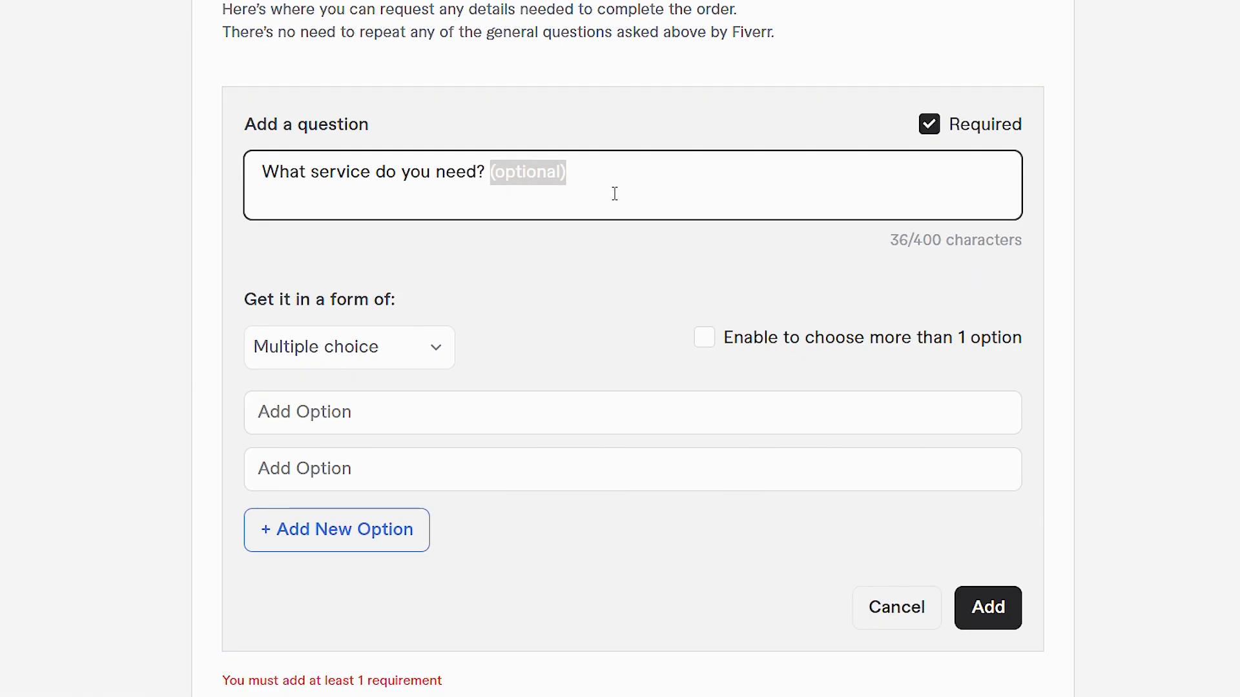
type("*")
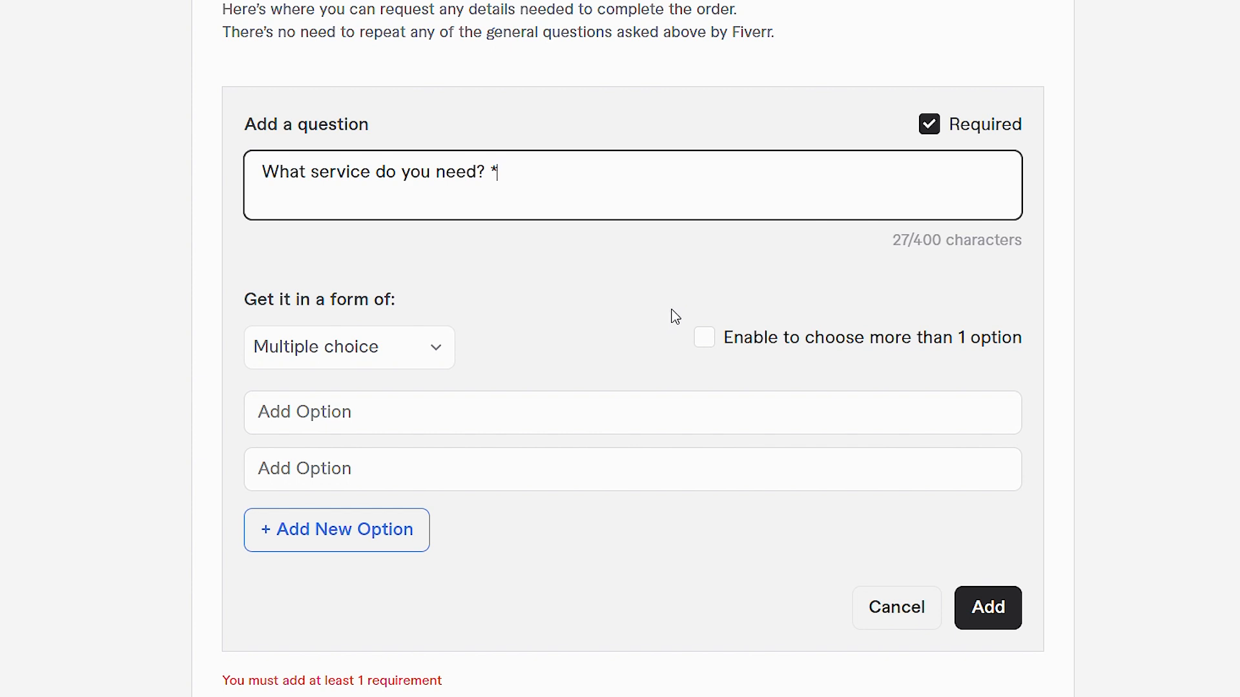
Step: Fill in the two answer options "Convert image to vector" and "Convert logo to vector", and add the question
left_click(424, 412)
type("Co")
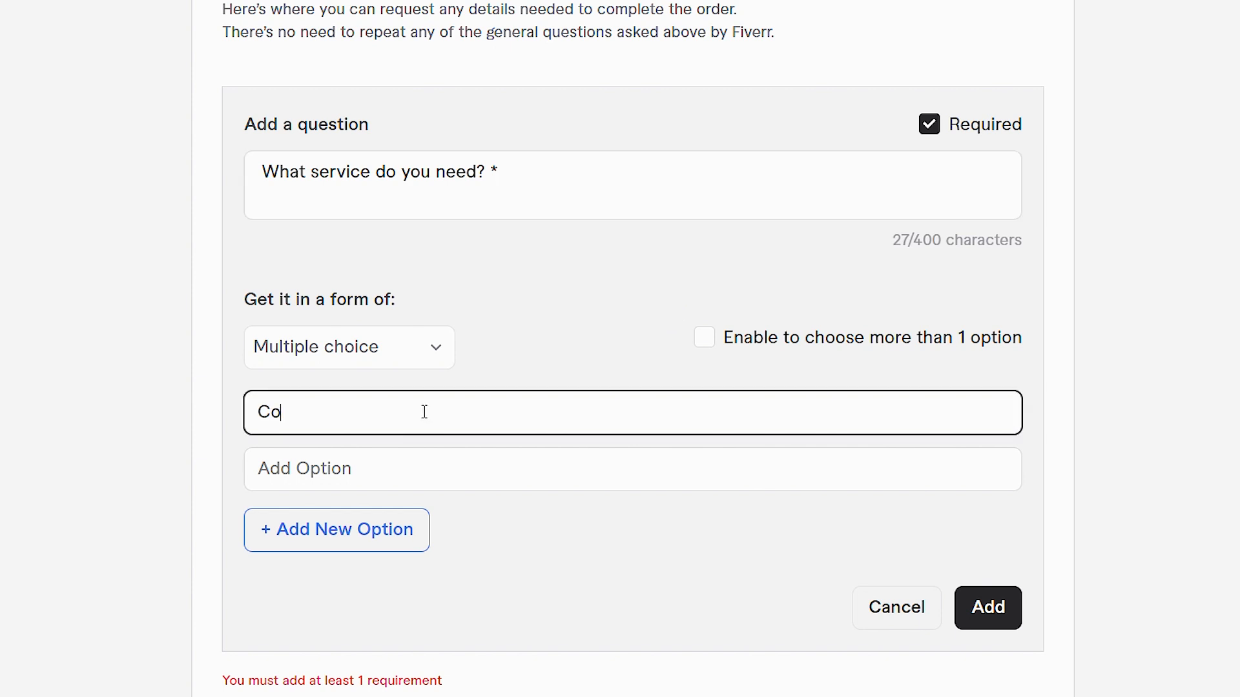
type("nvert image to vector")
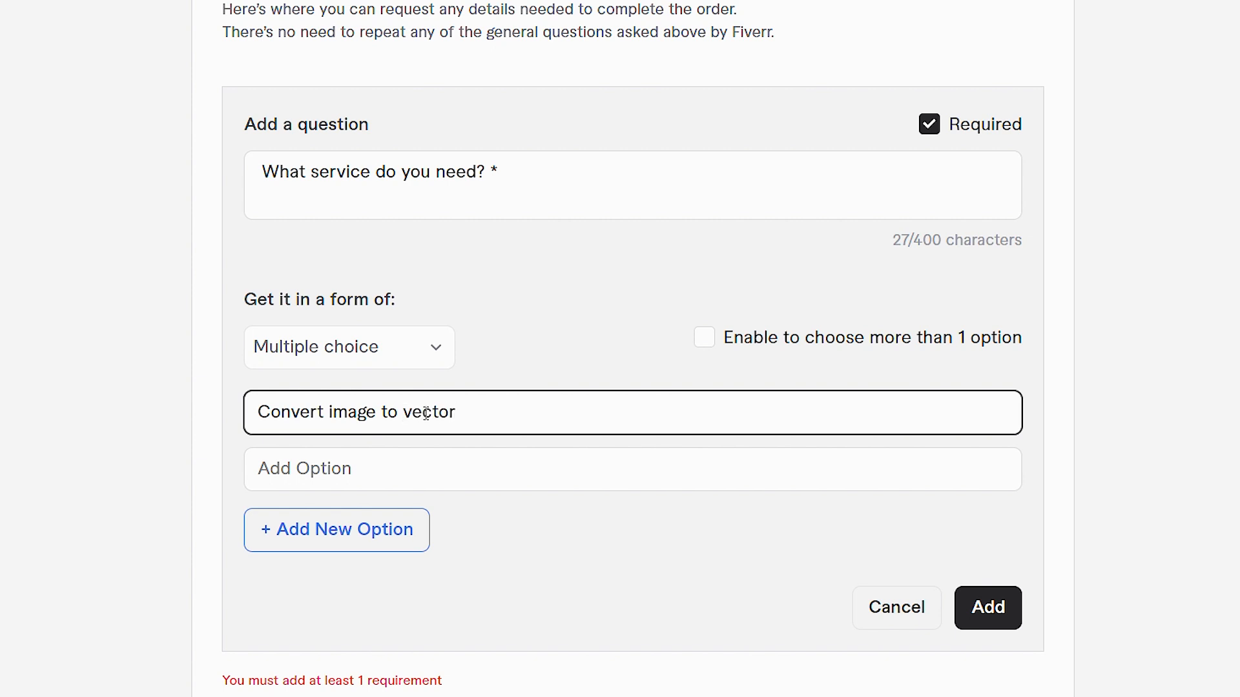
left_click(407, 470)
type("Convert logo to vector")
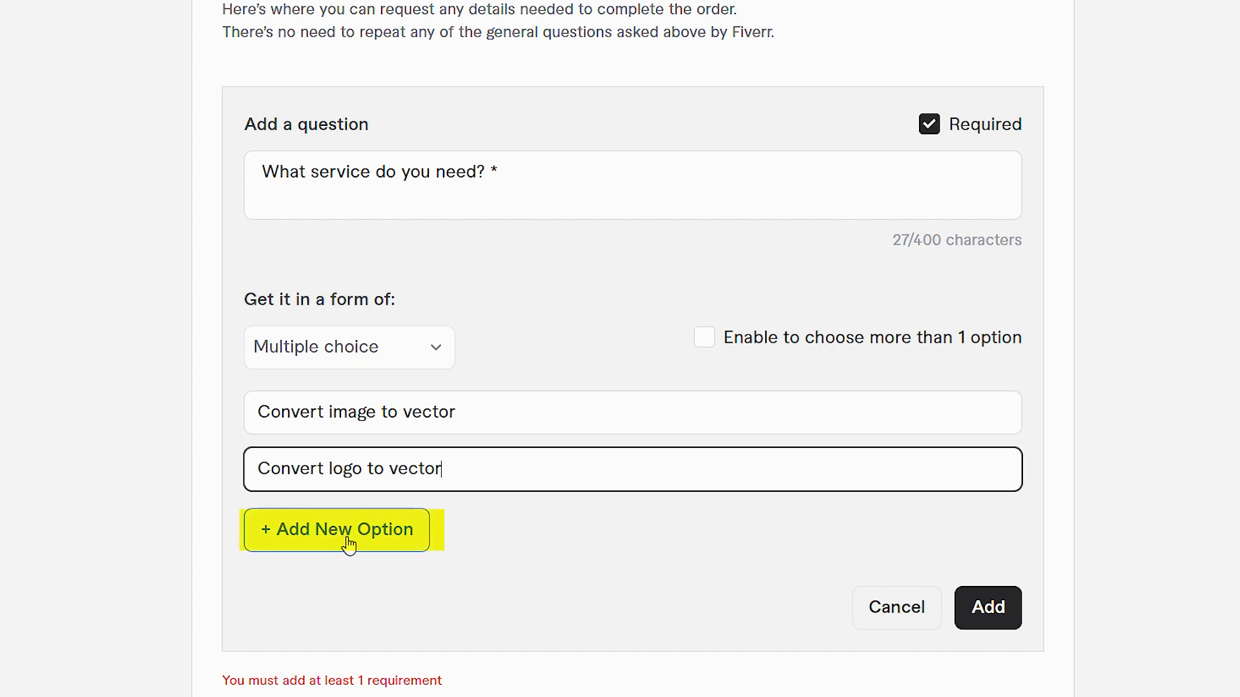
left_click(1004, 630)
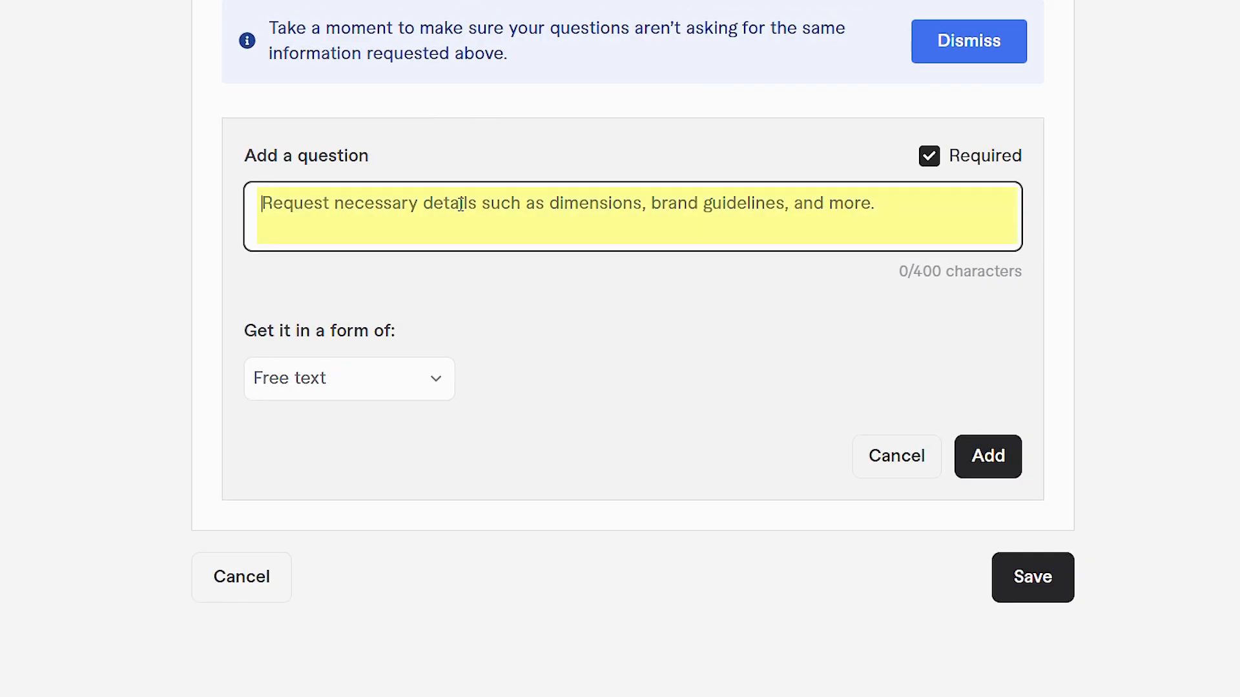
Step: Draft the question "Please attach your image or video. *" and choose Attachment as its answer form
type("Pleas")
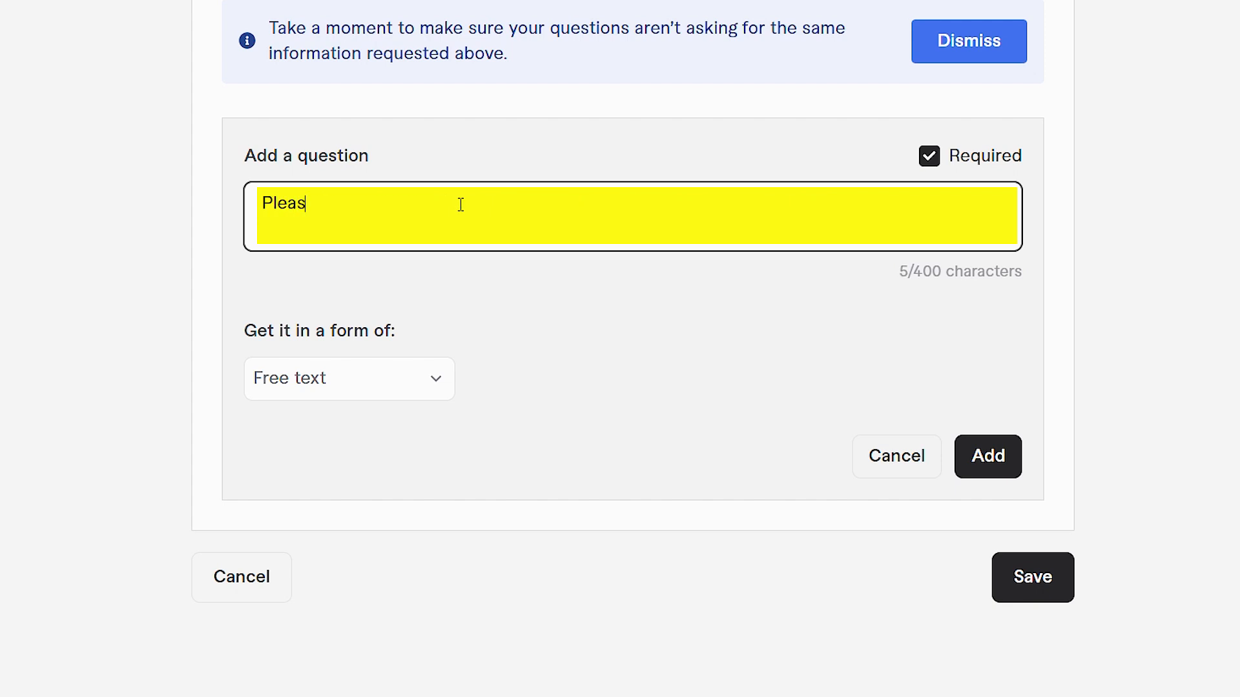
type("e attach your image or v")
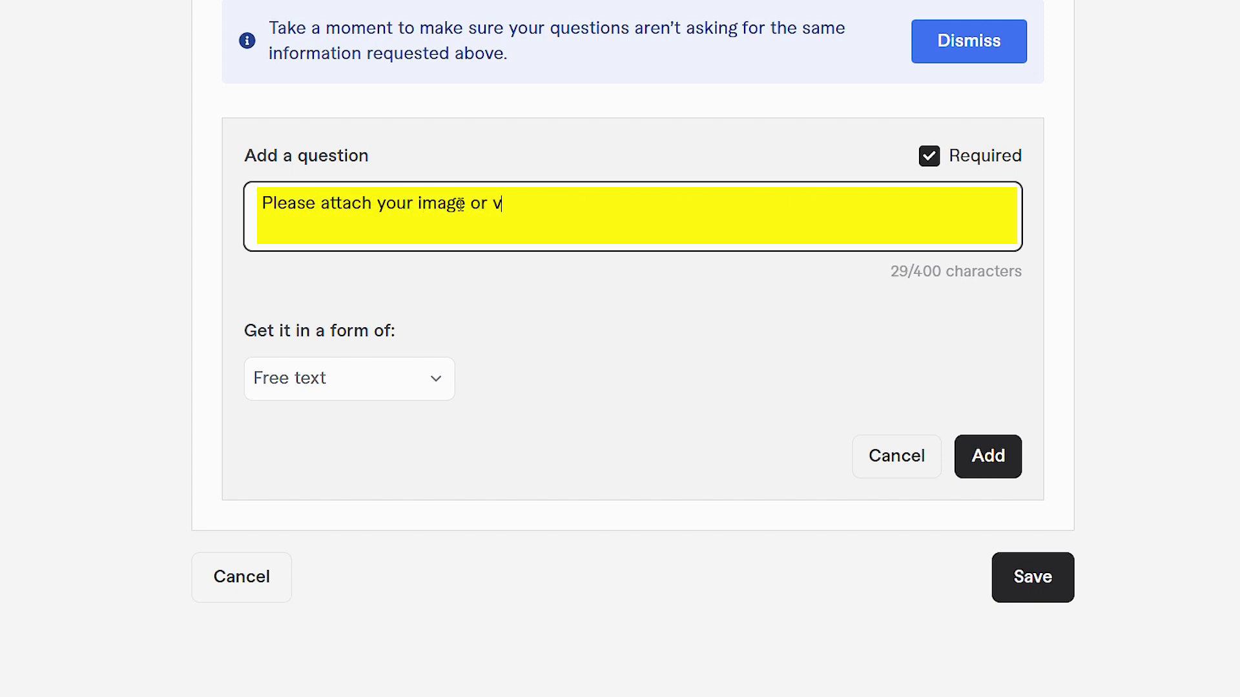
type("ideo. *")
left_click(349, 379)
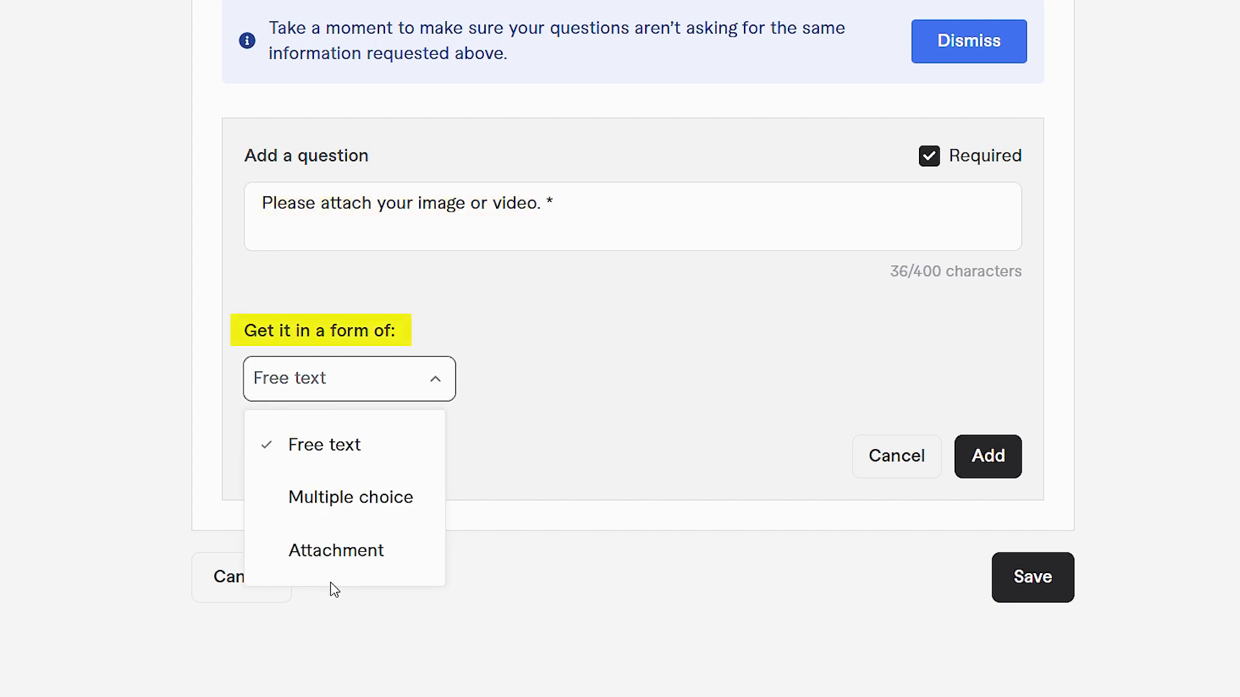
left_click(321, 552)
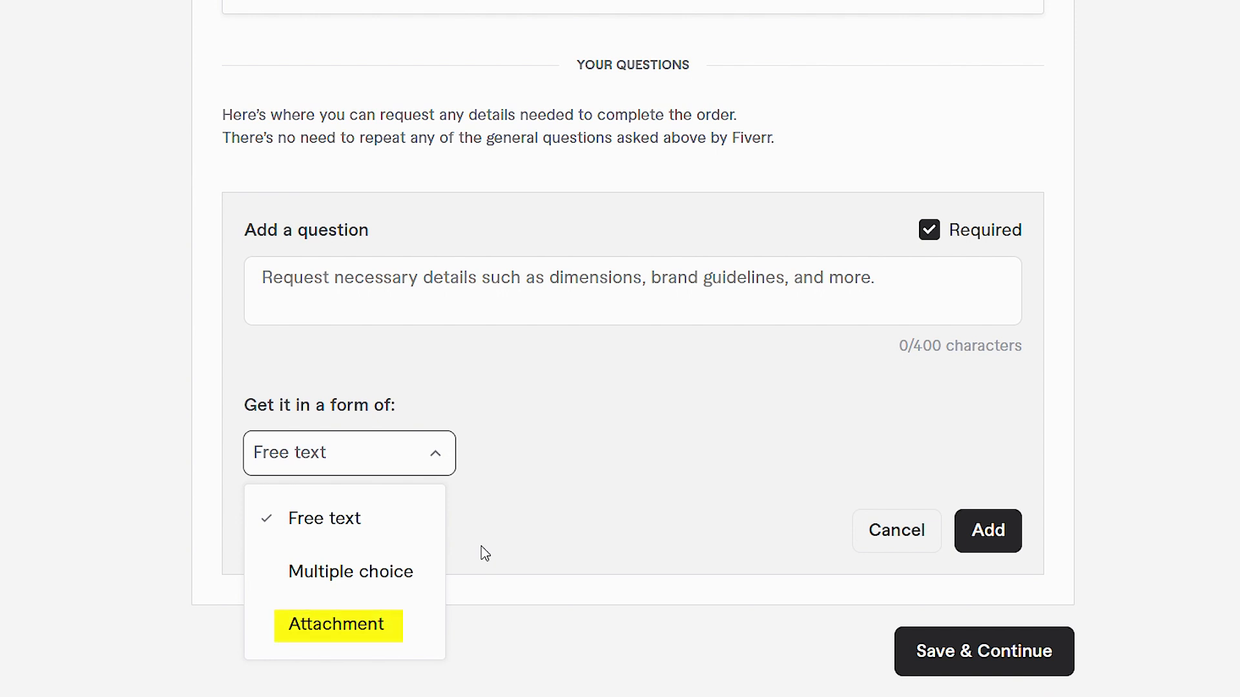
Step: Add the required question "Please attach the reference here. *" with Attachment as its answer form
left_click(424, 284)
type("Please ")
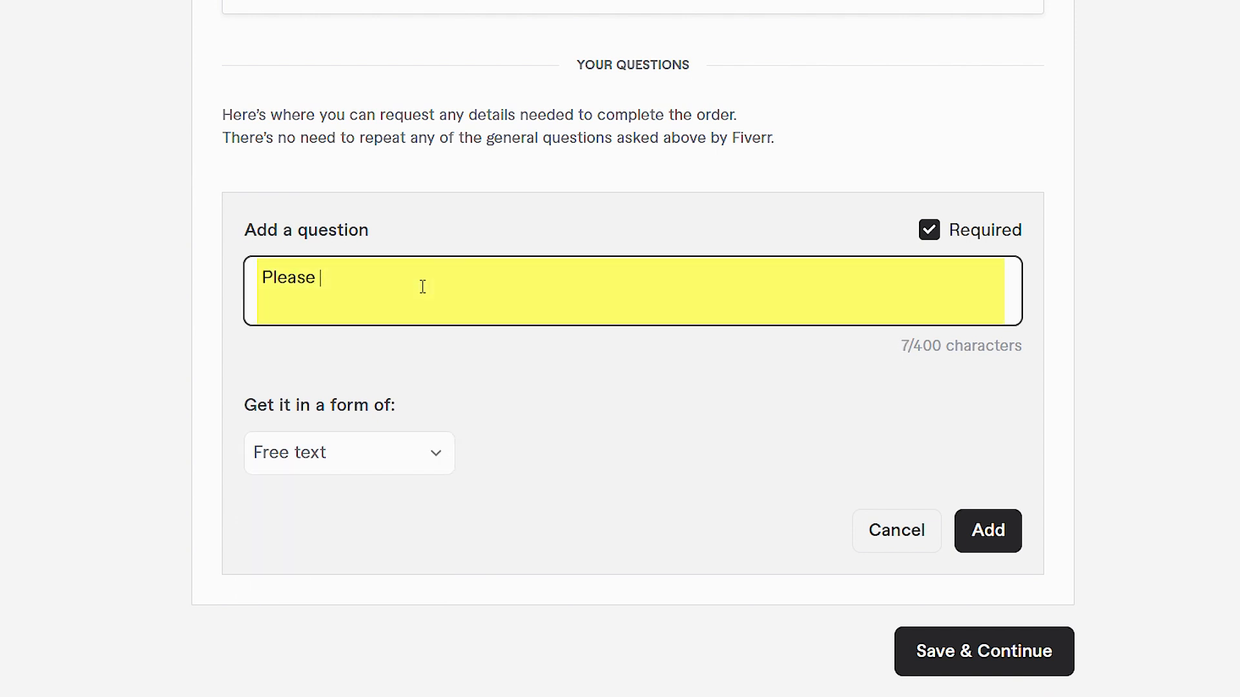
type("attach the reference here. *")
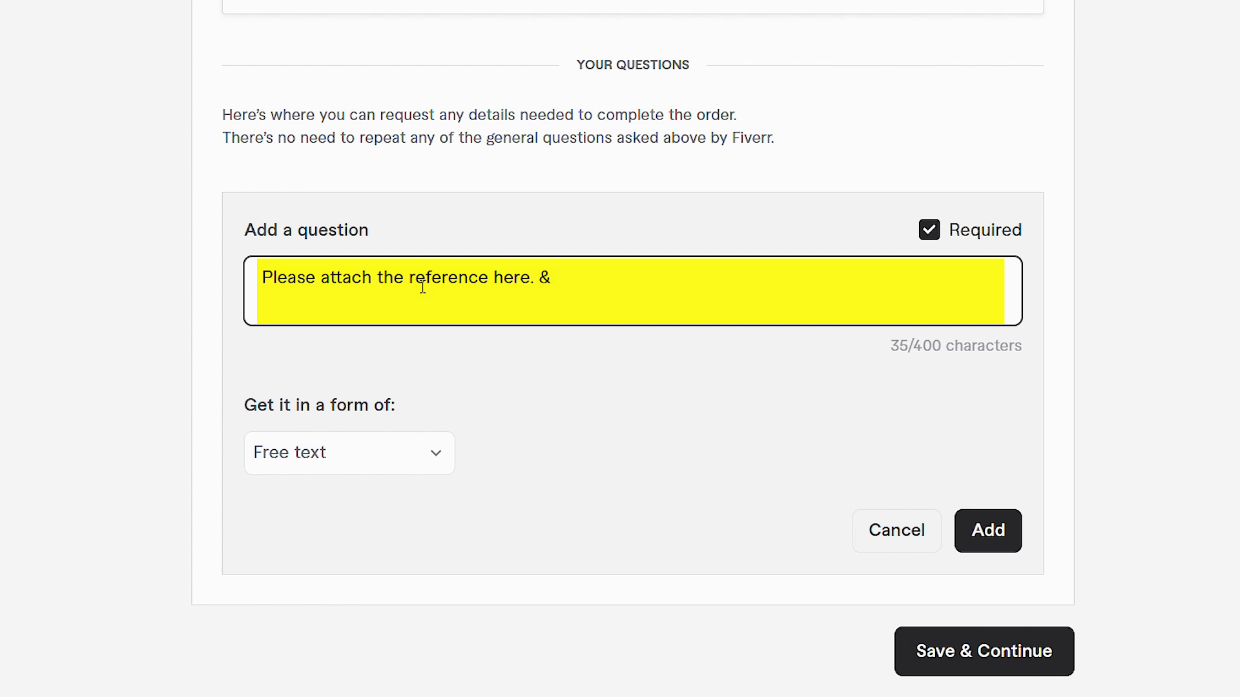
left_click(333, 452)
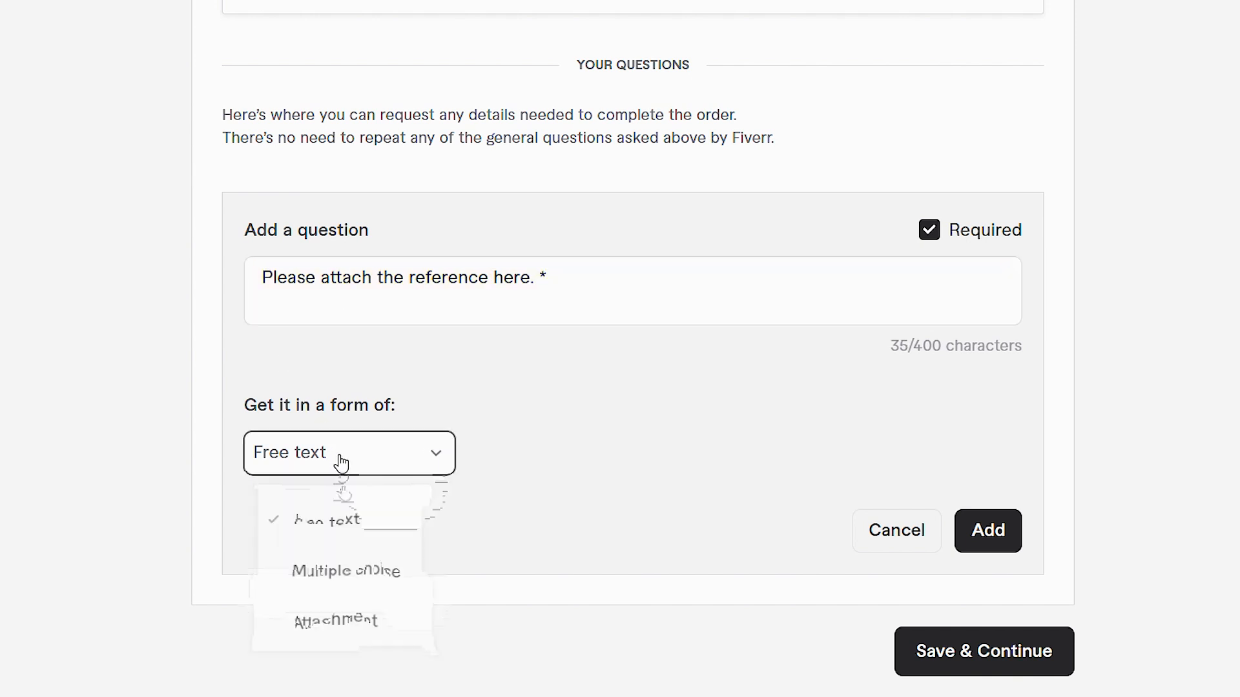
left_click(372, 627)
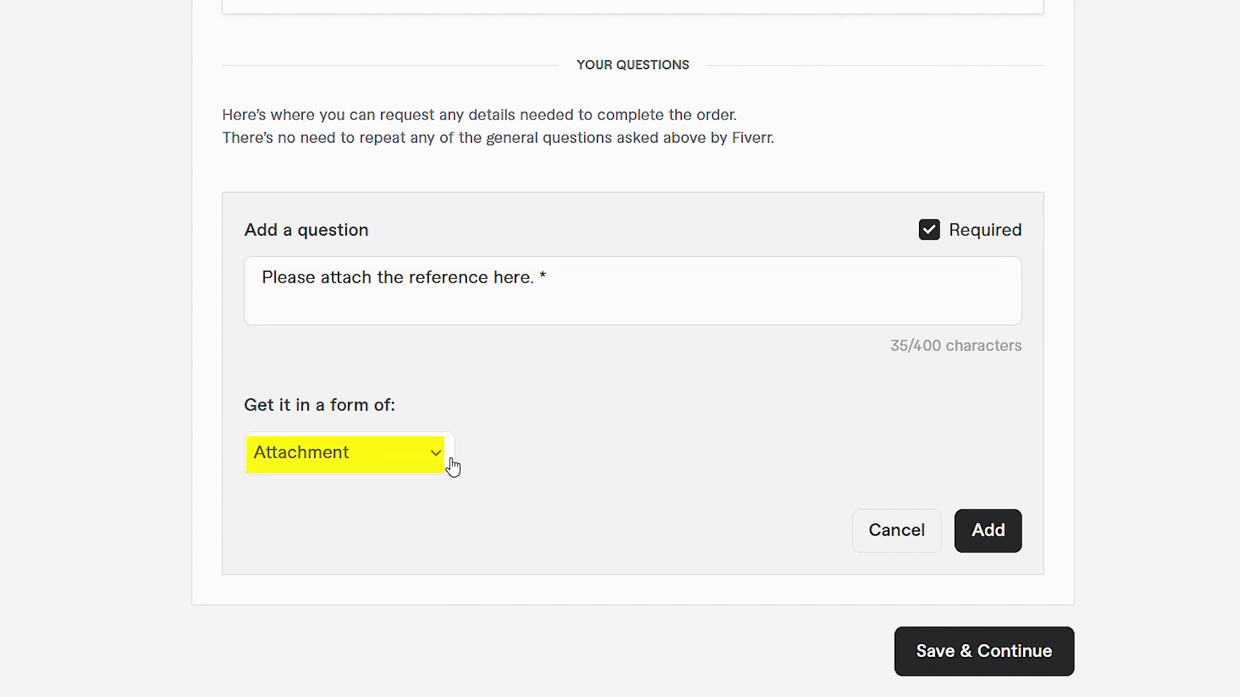
left_click(992, 546)
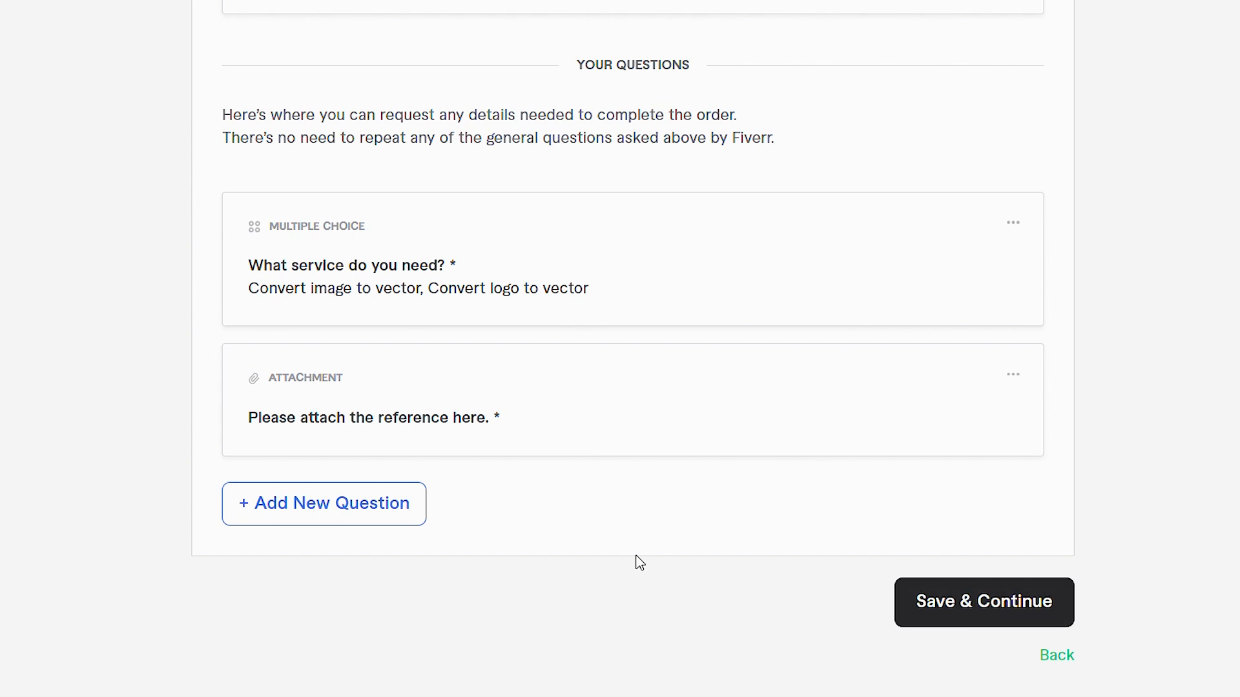
Step: Add a non-required free text question reading "If we missed anything, please explain here. (optional)"
left_click(355, 517)
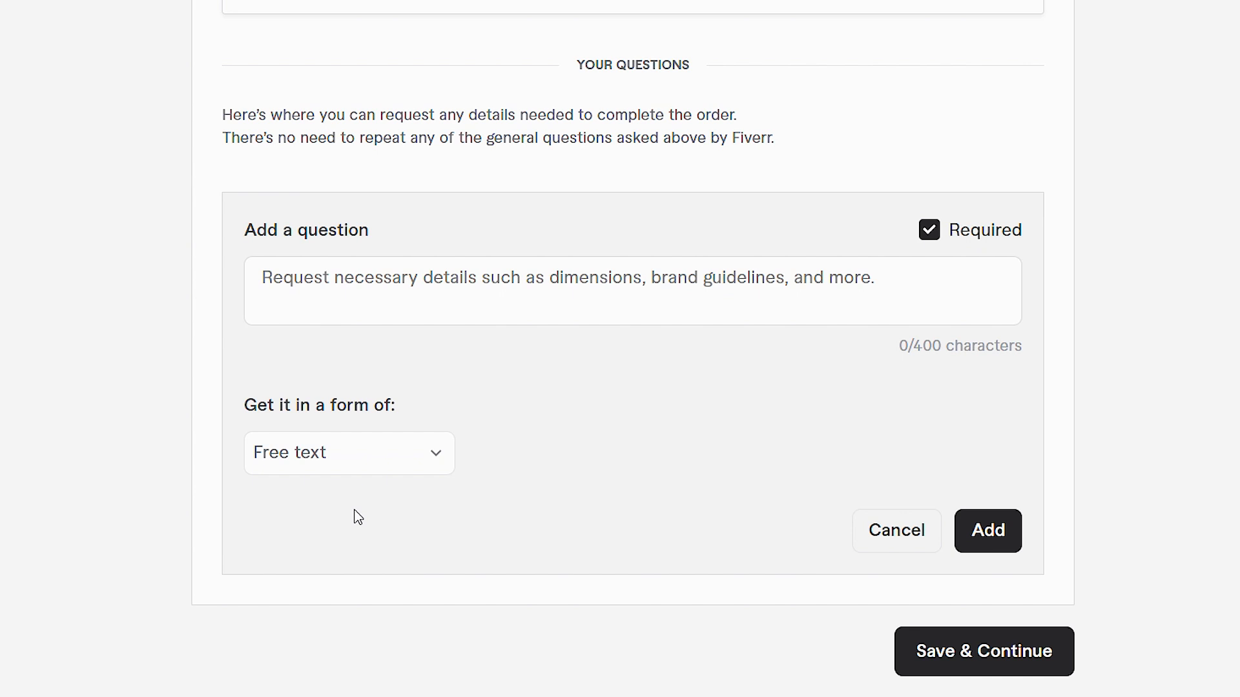
left_click(462, 297)
type("If we missed a")
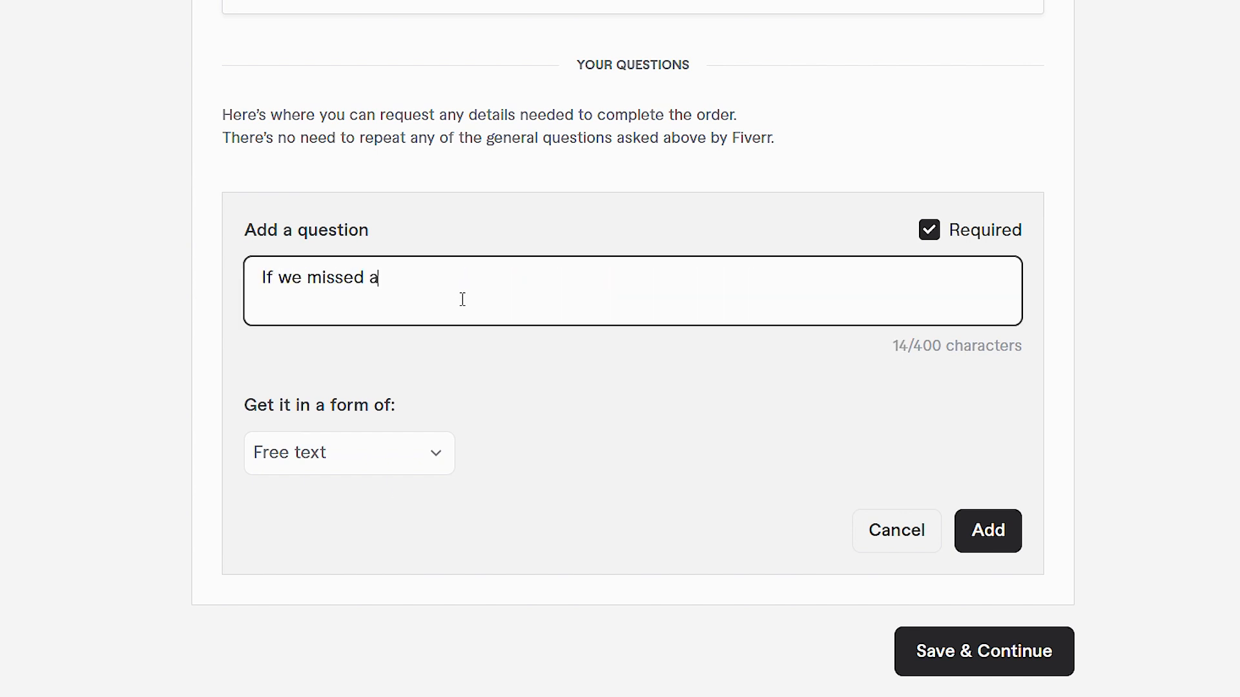
type("nything, please explain here.")
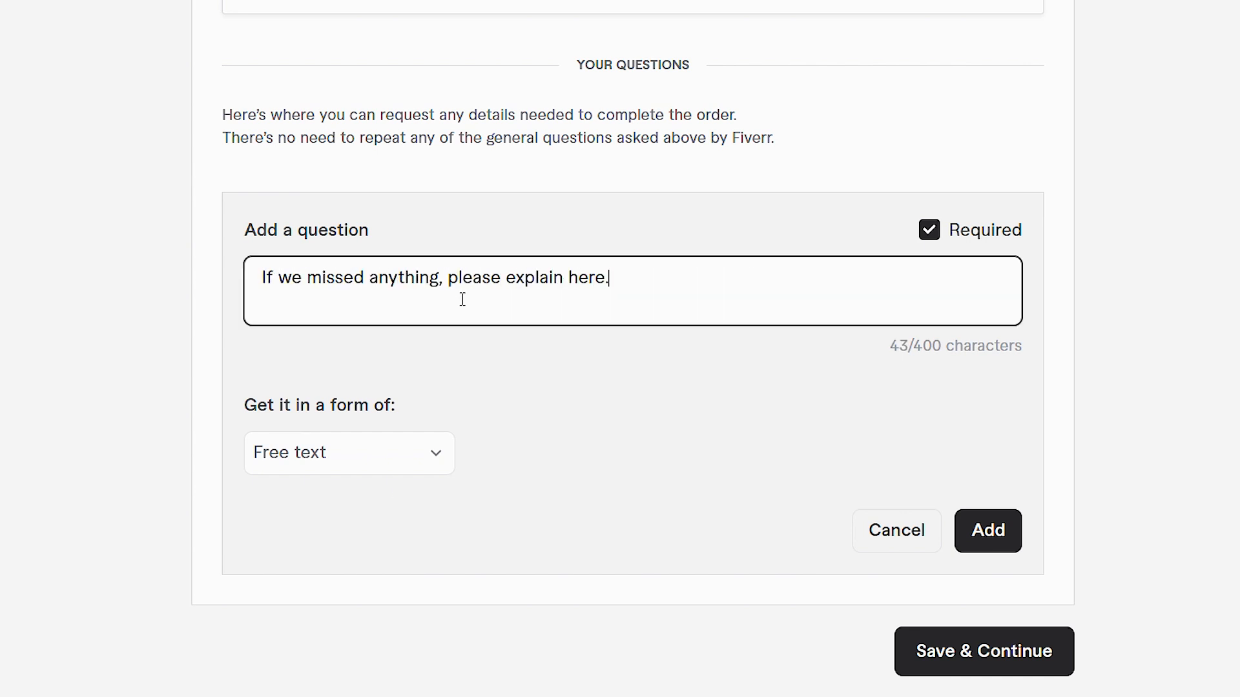
type(" (optional)")
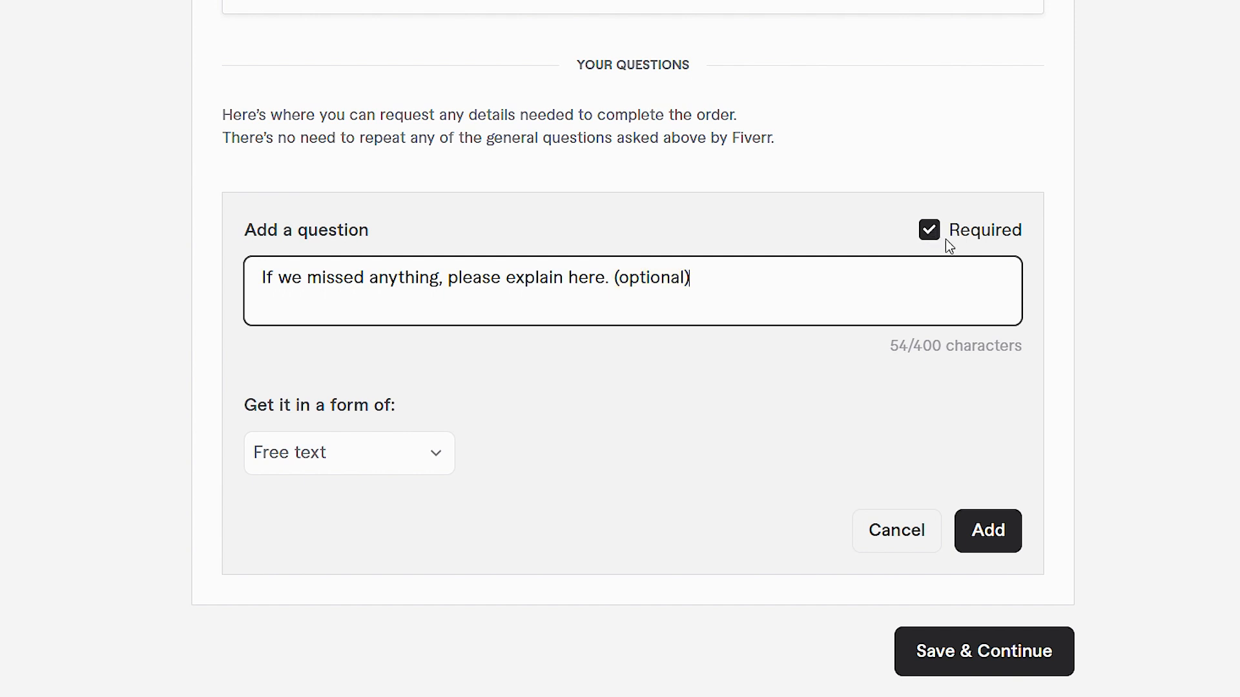
left_click(930, 237)
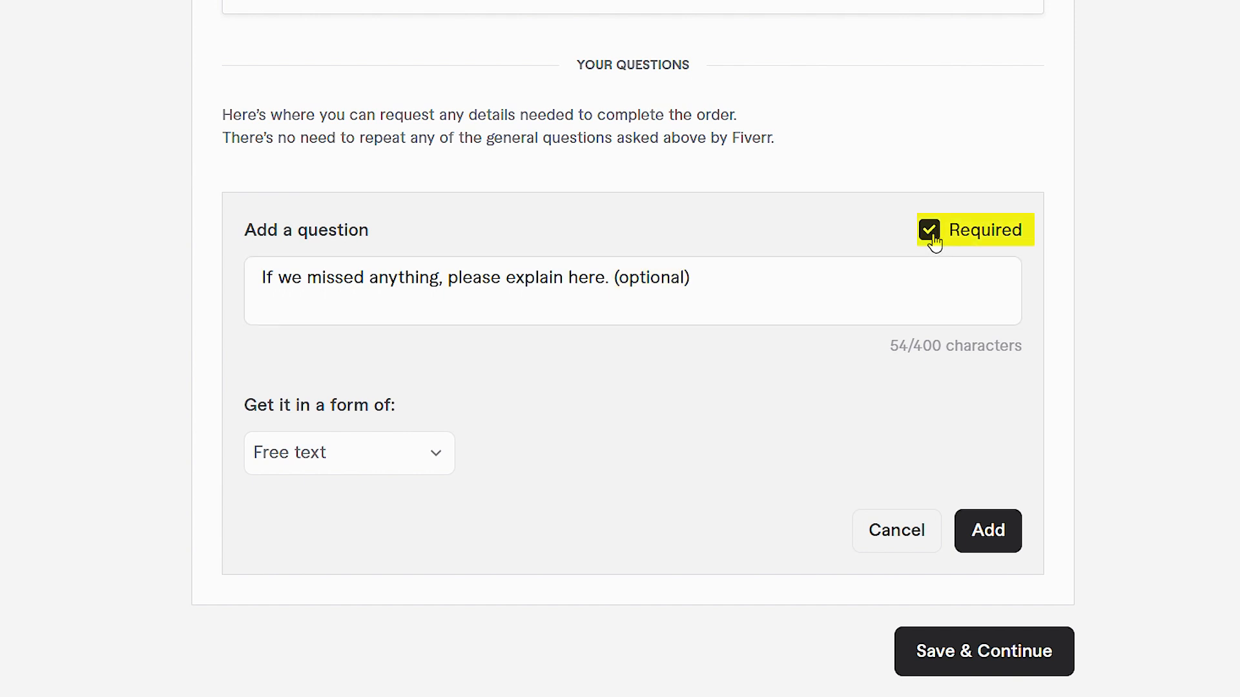
left_click(872, 292)
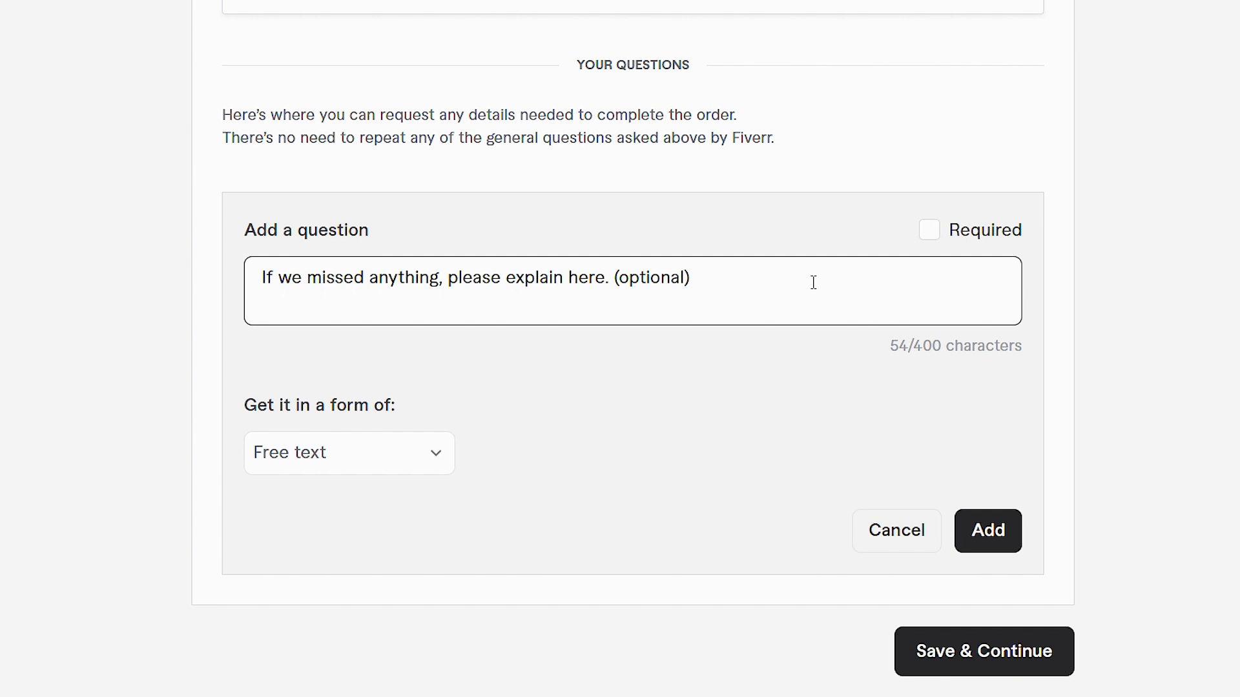
left_click(988, 530)
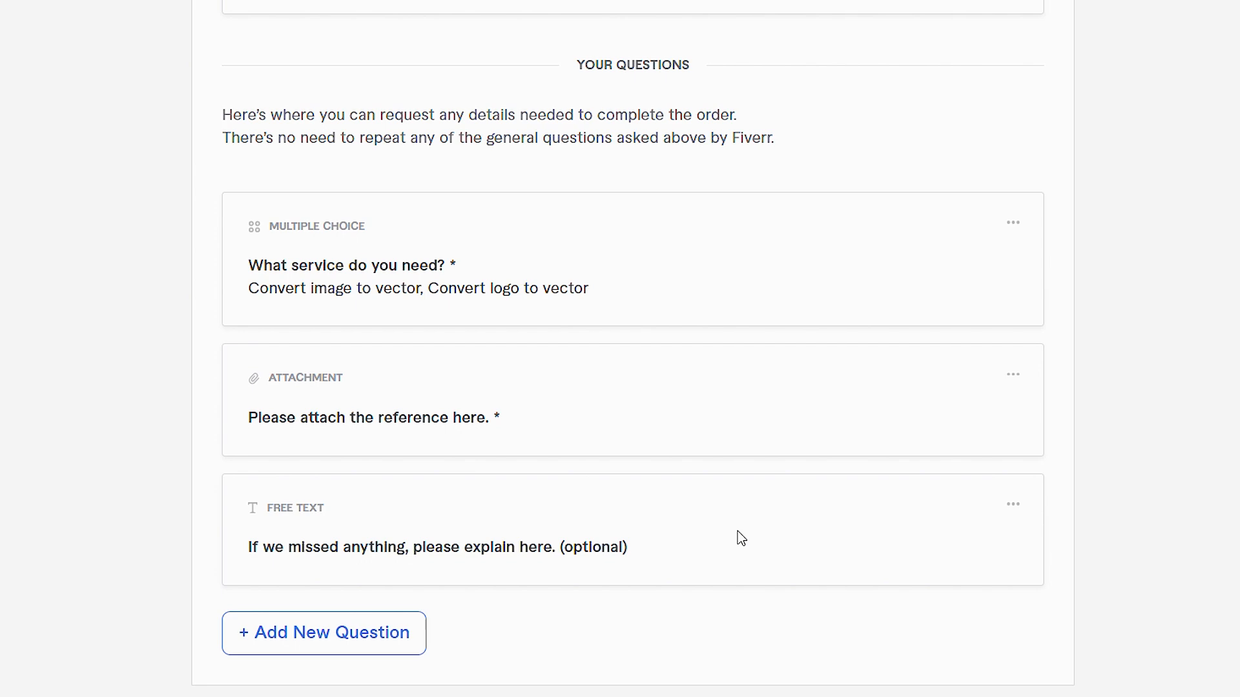
Step: Save the requirement questions and continue to the Gallery stage of the gig
scroll(901, 581, "down", 3)
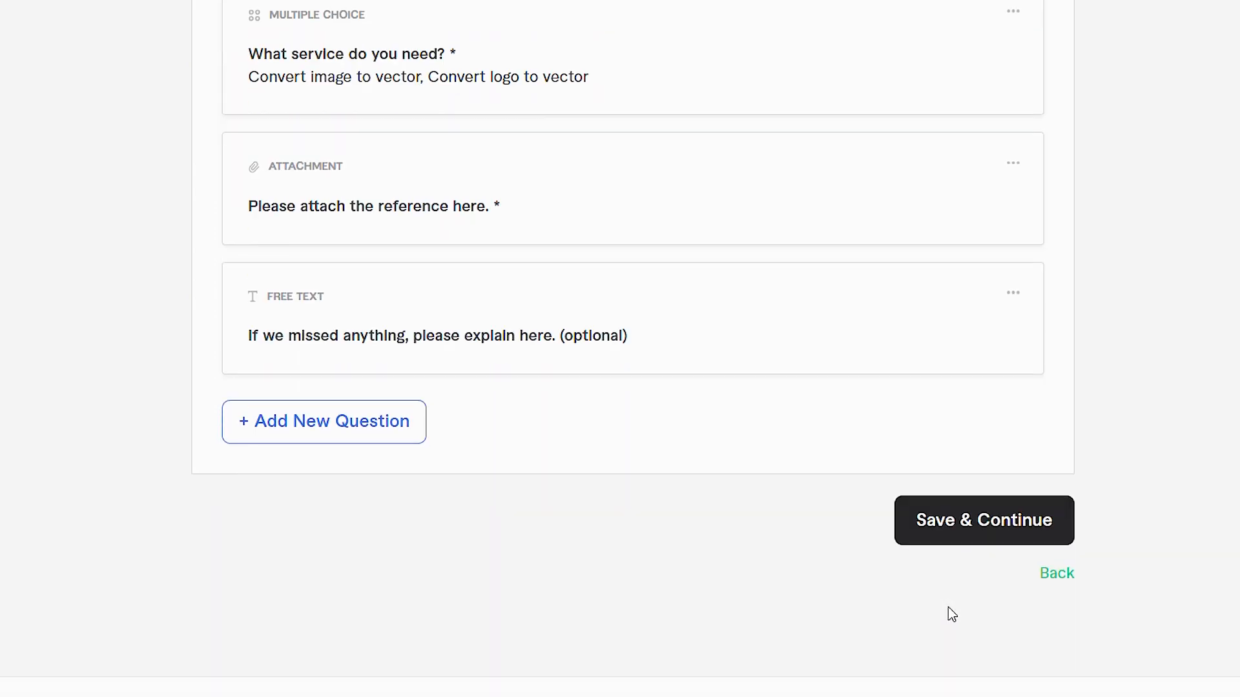
left_click(974, 531)
scroll(962, 543, "up", 10)
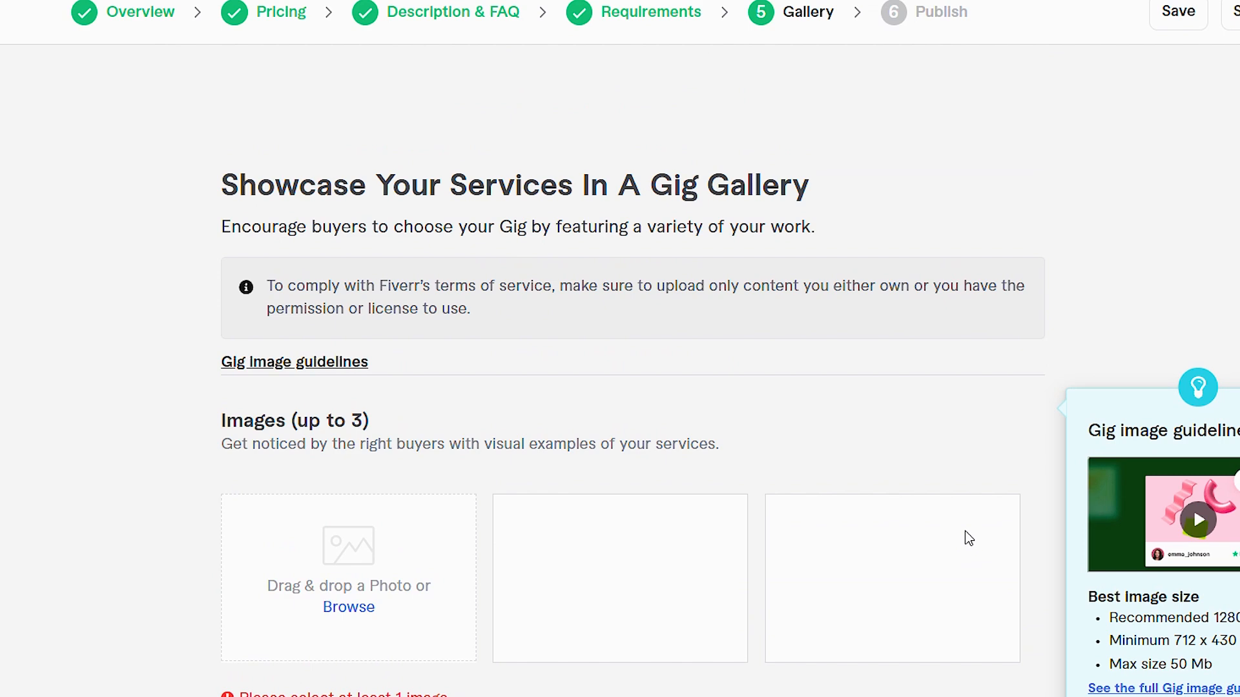
Step: Review the gig gallery's image, video and document upload sections and their limits
scroll(969, 538, "down", 3)
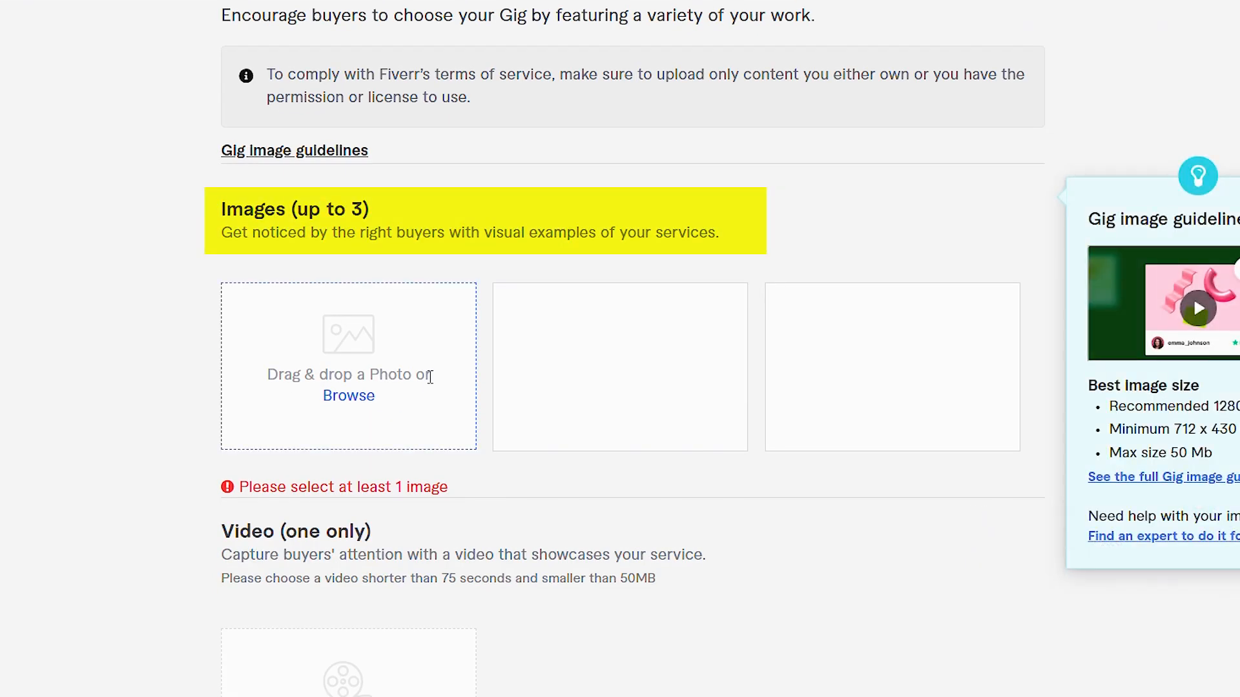
scroll(431, 377, "down", 6)
scroll(432, 375, "down", 4)
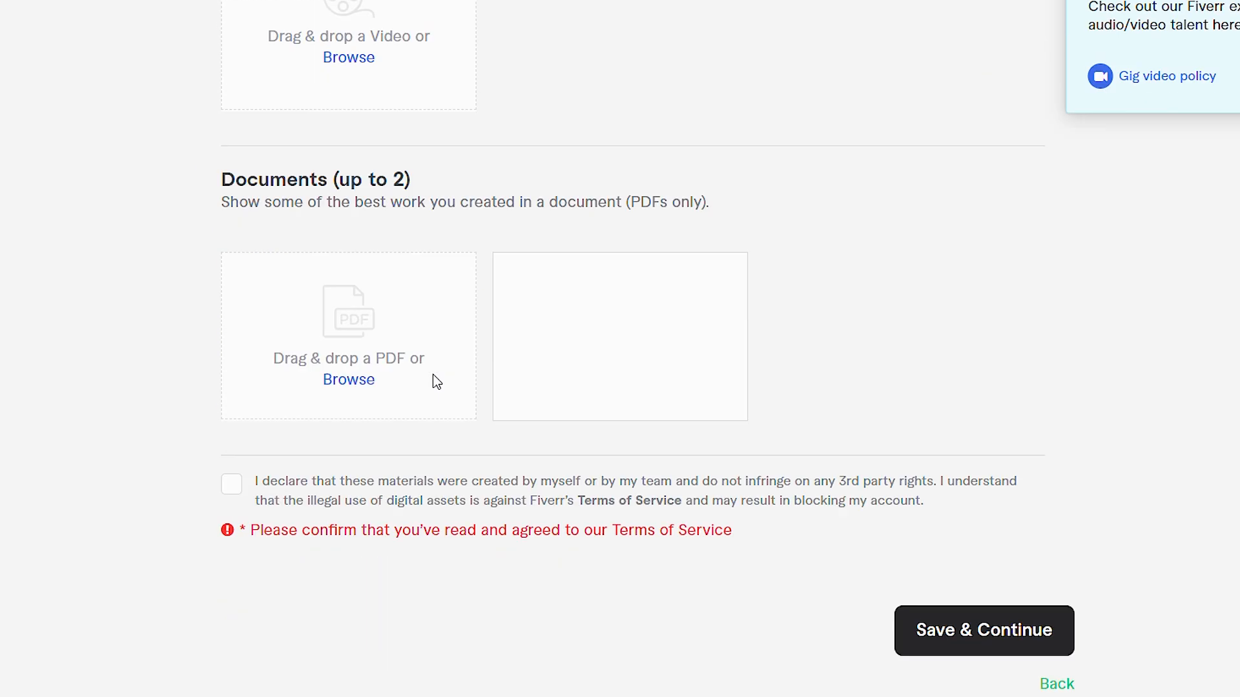
scroll(432, 374, "up", 10)
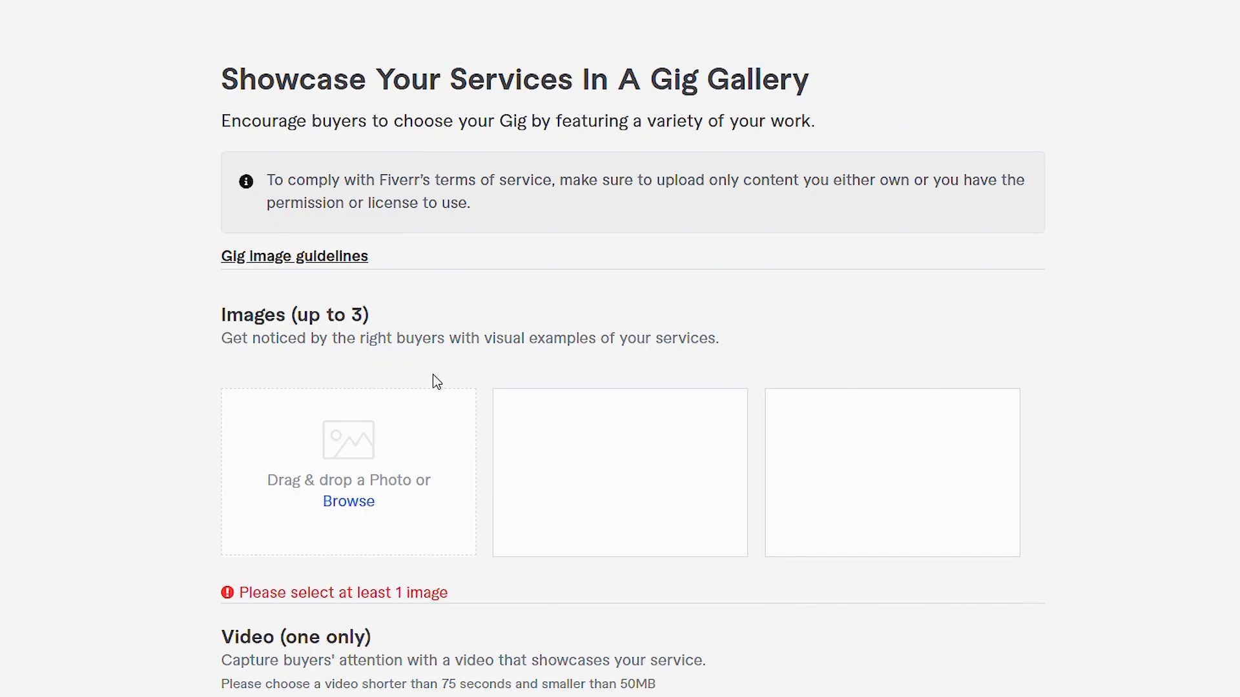
scroll(433, 381, "up", 2)
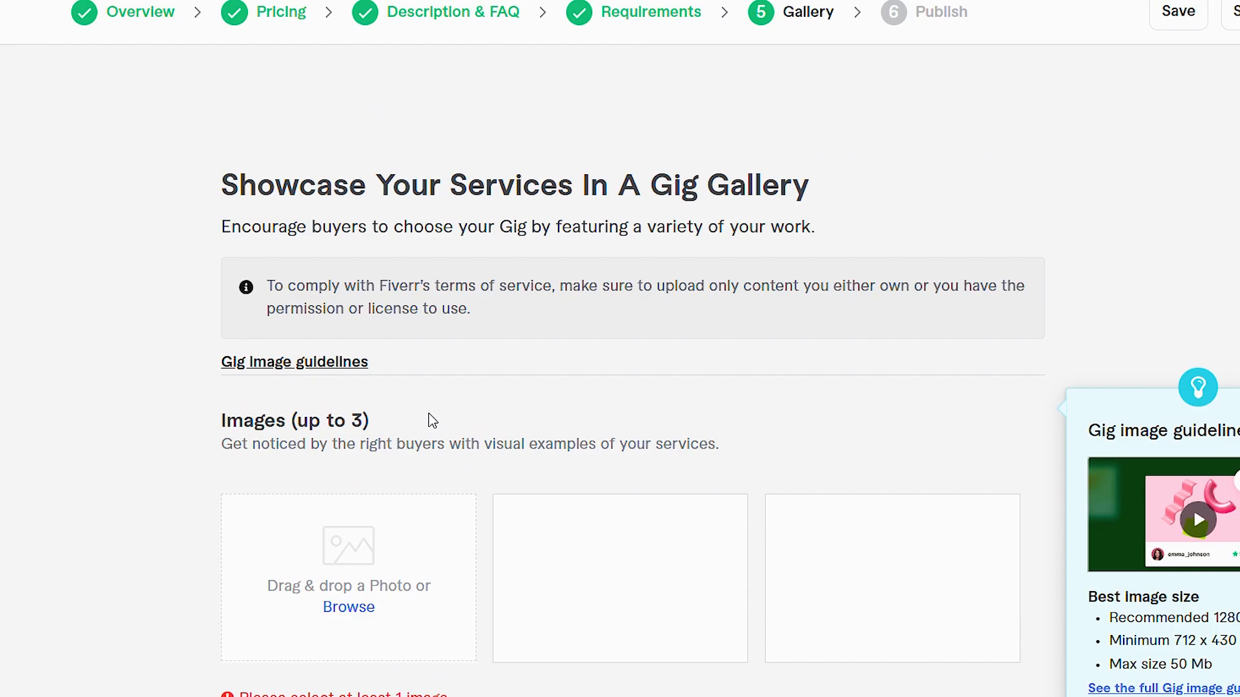
scroll(433, 421, "down", 15)
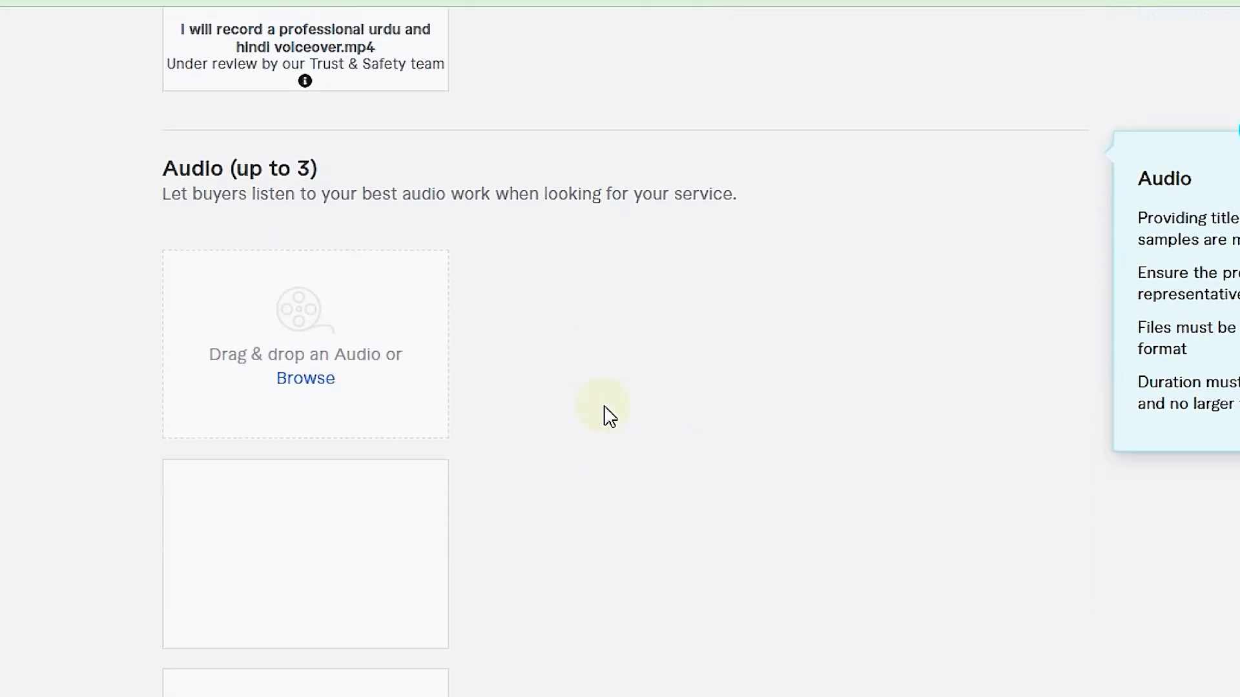
scroll(607, 415, "up", 5)
scroll(607, 415, "down", 5)
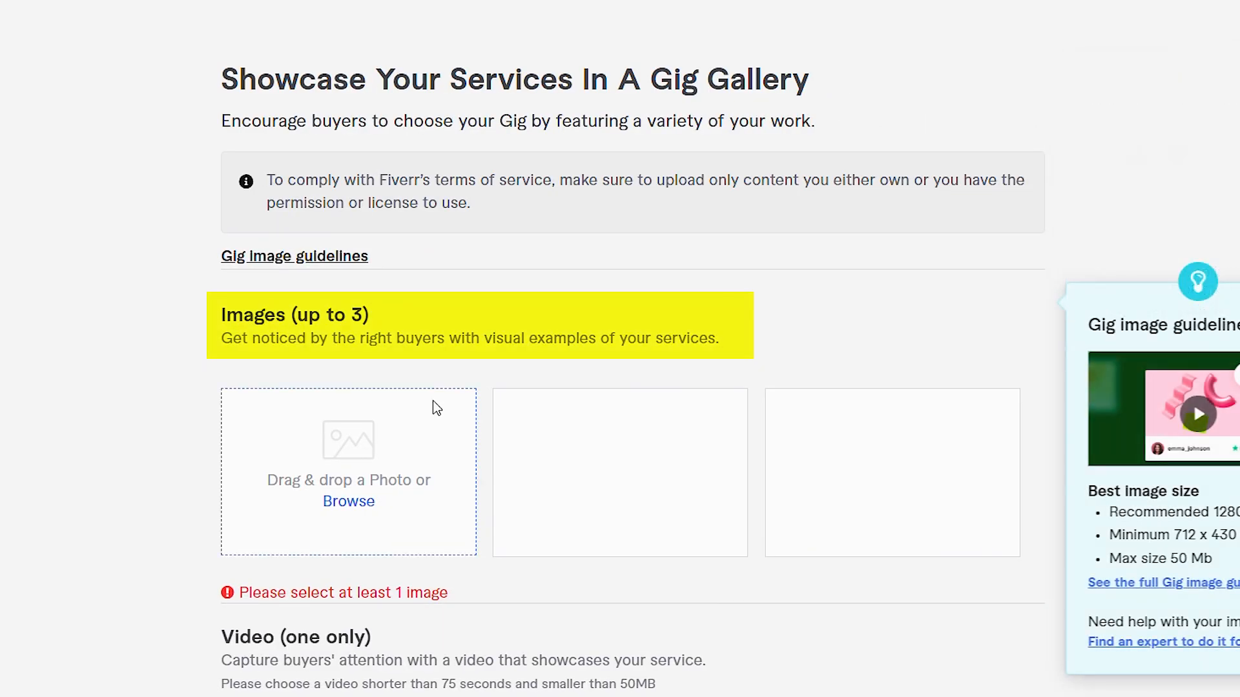
scroll(385, 479, "down", 10)
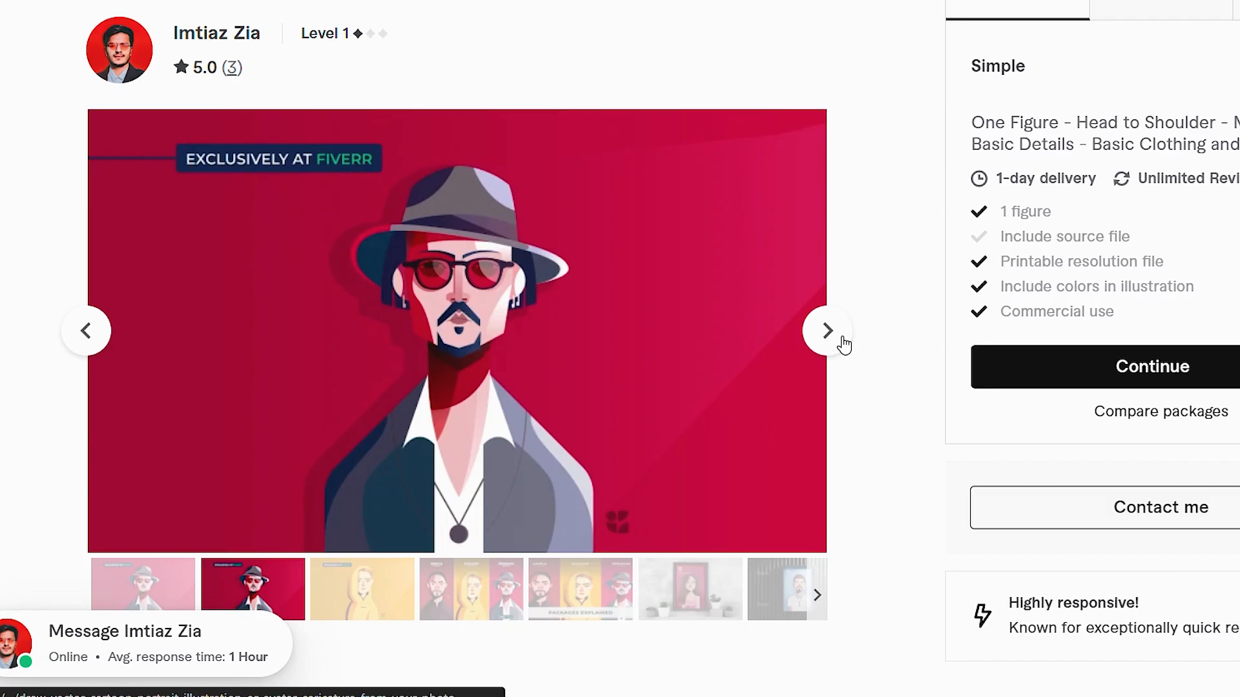
Step: Browse forward through the sample images of the published vector portrait gig
left_click(843, 342)
left_click(827, 331)
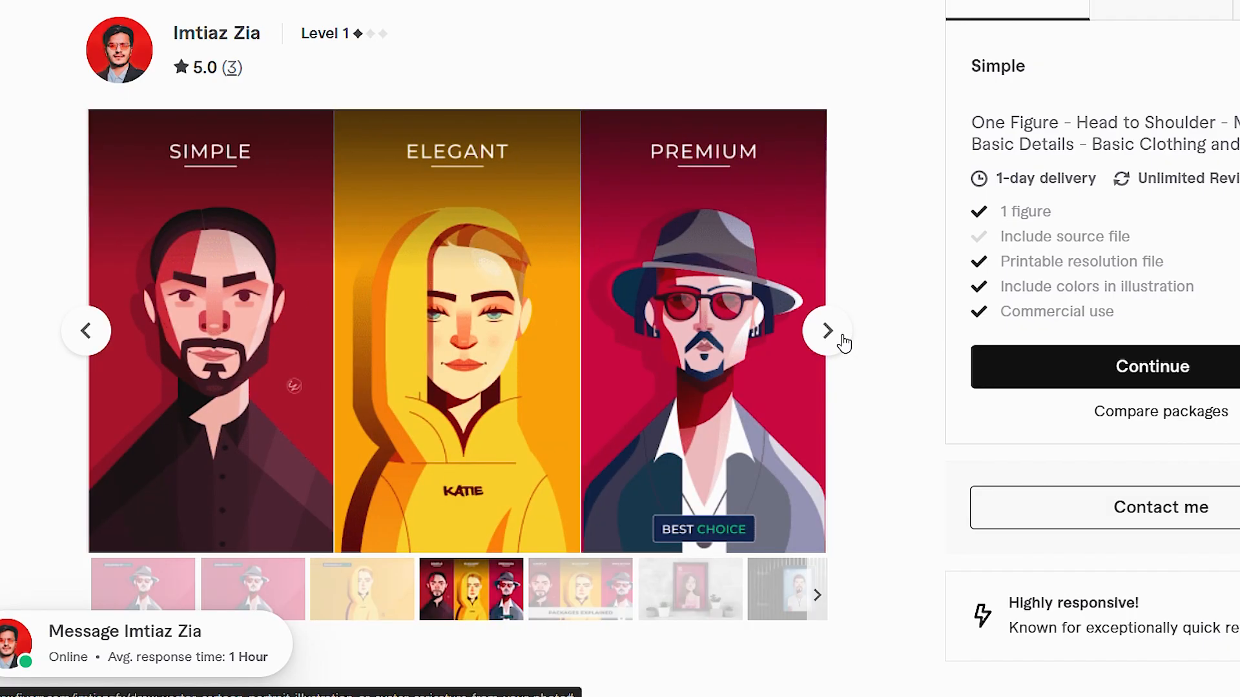
left_click(842, 339)
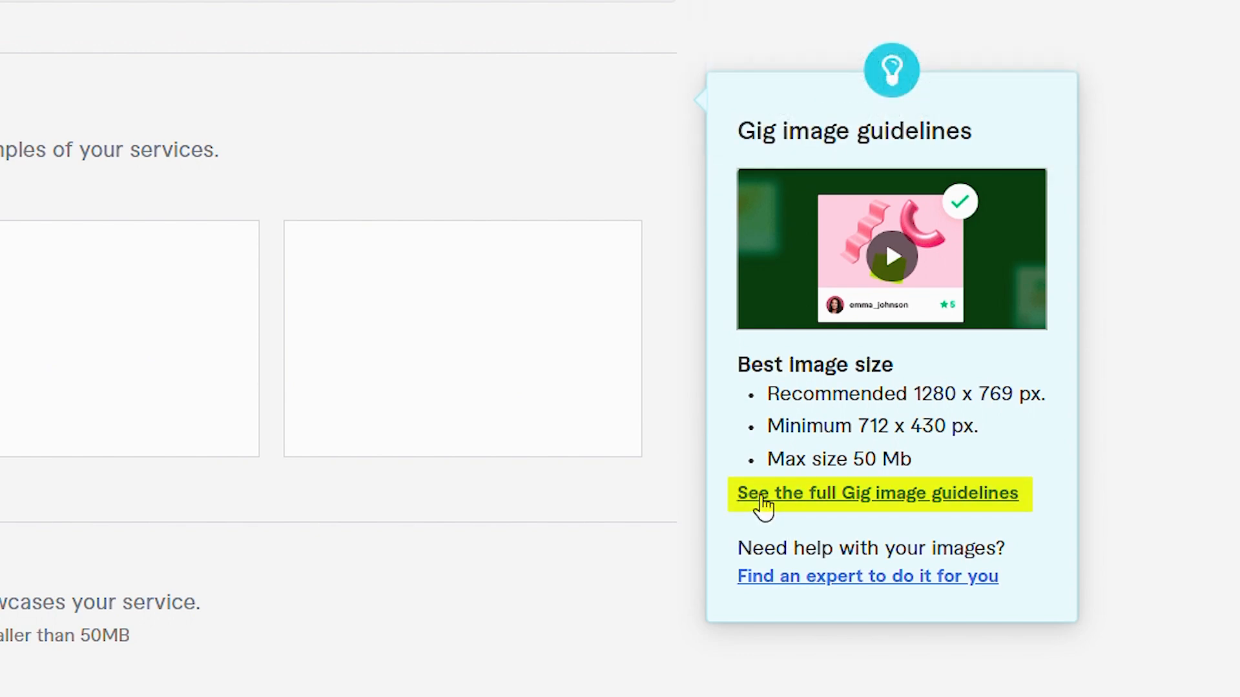
Step: Open the full Gig image guidelines and read through their recommendations
left_click(843, 500)
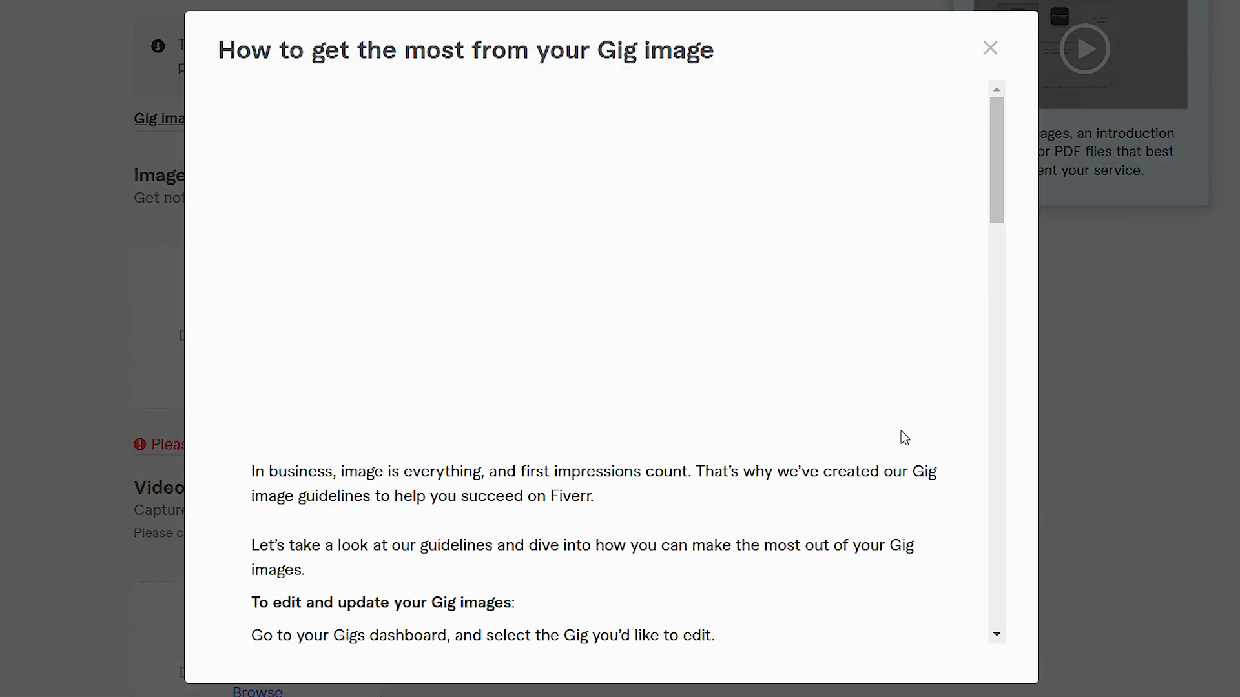
scroll(844, 436, "down", 10)
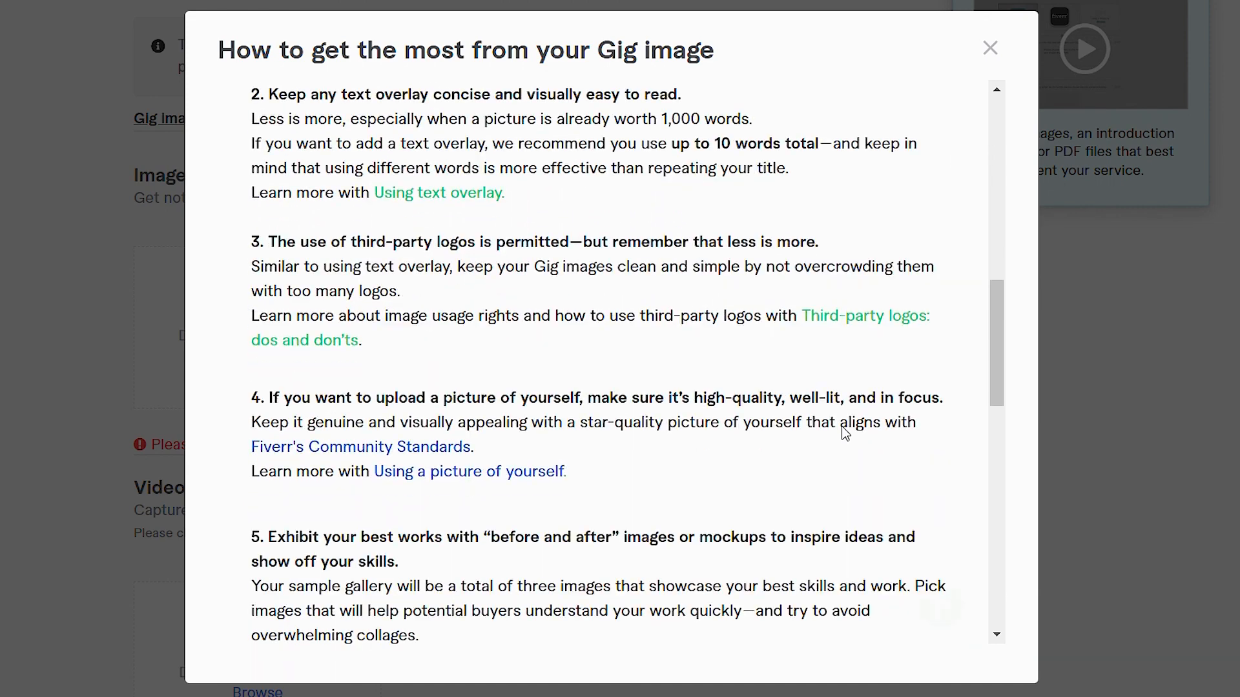
scroll(845, 432, "down", 2)
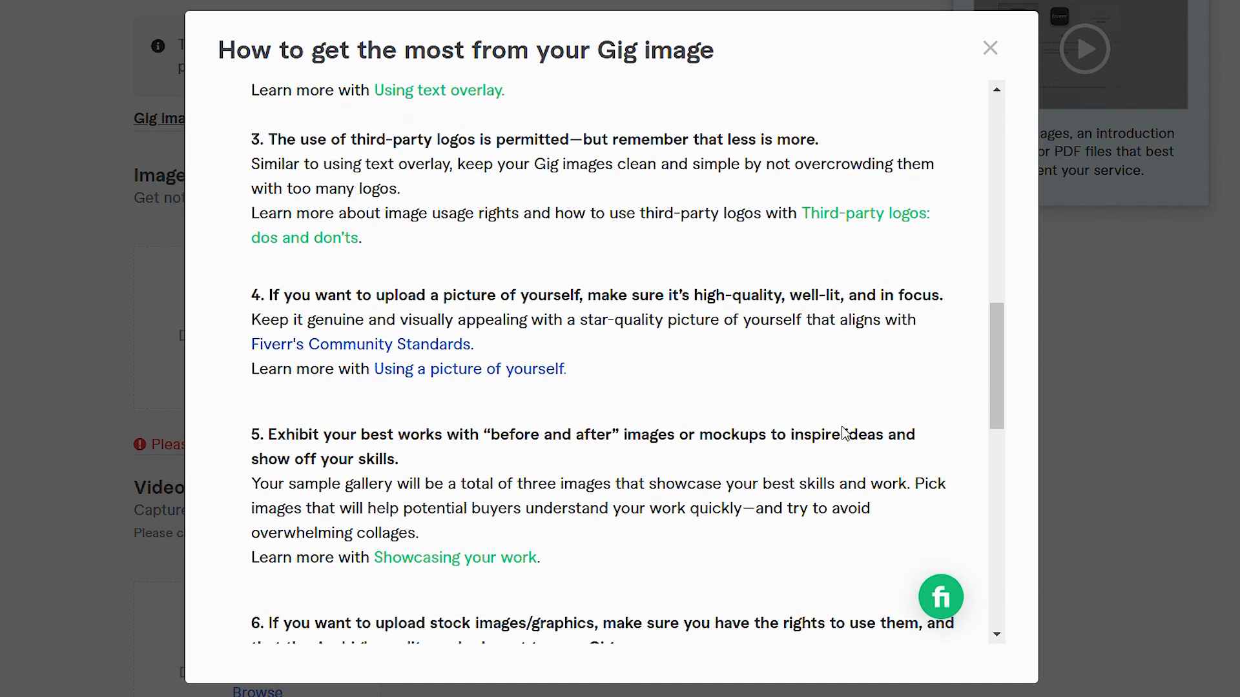
scroll(844, 432, "up", 12)
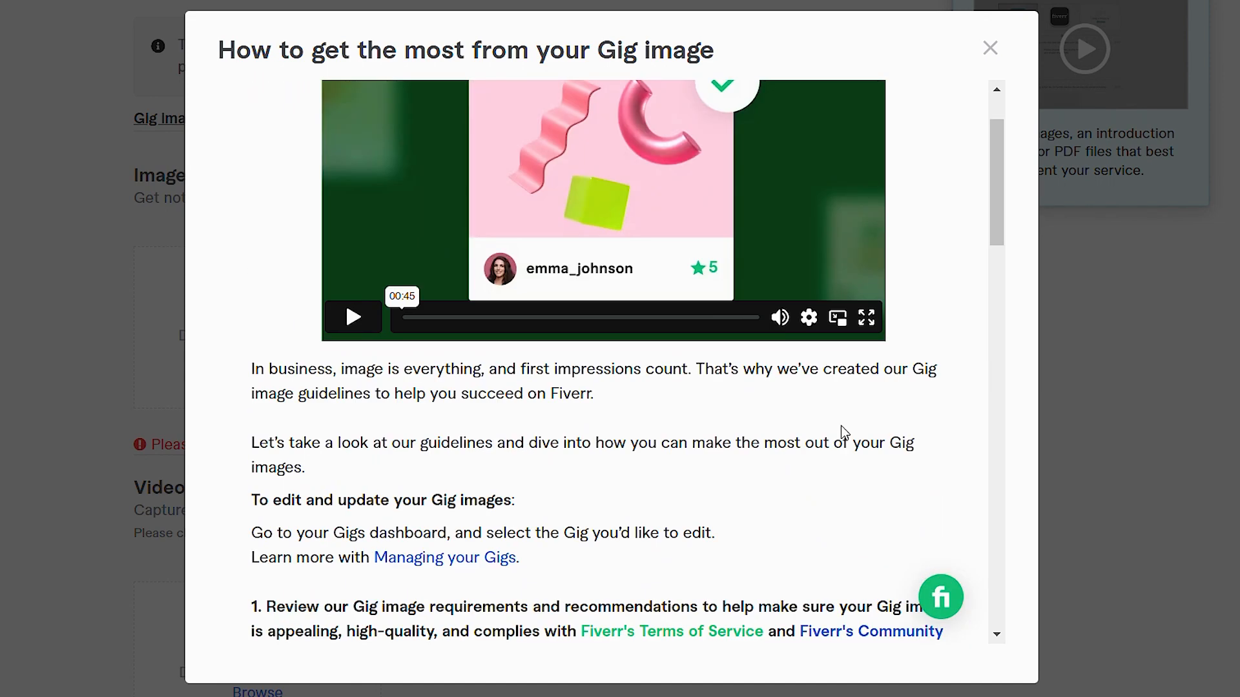
scroll(841, 425, "up", 2)
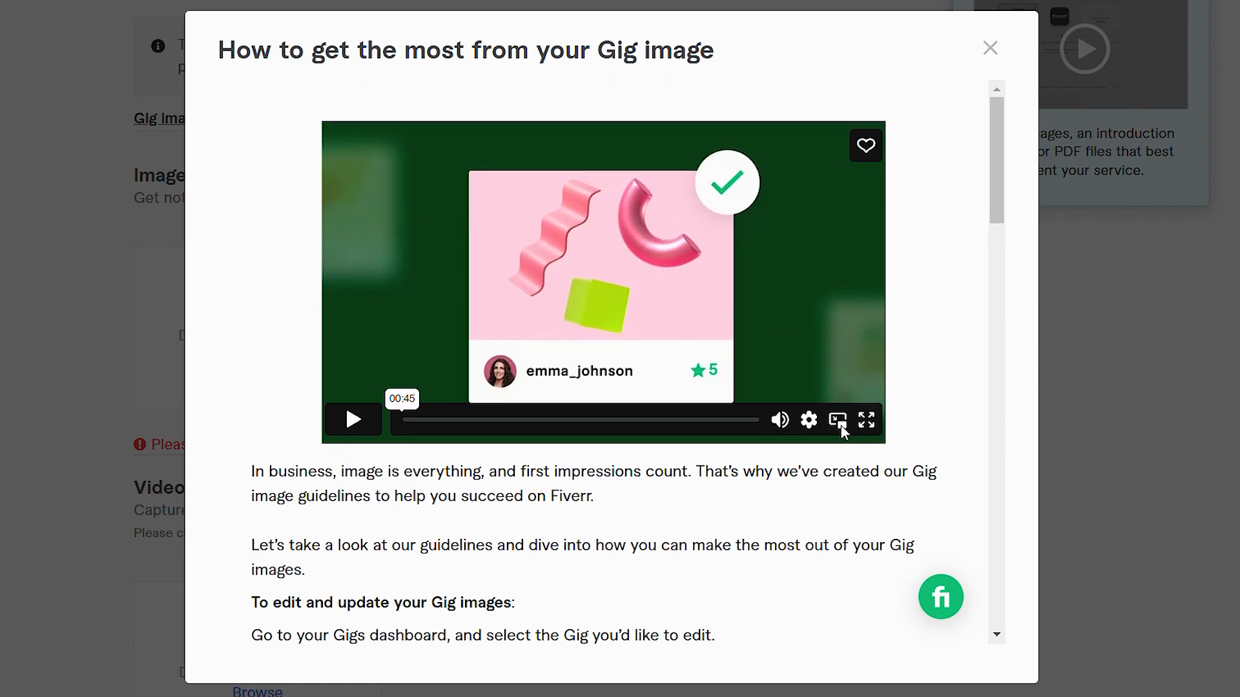
scroll(843, 432, "down", 4)
scroll(843, 431, "up", 4)
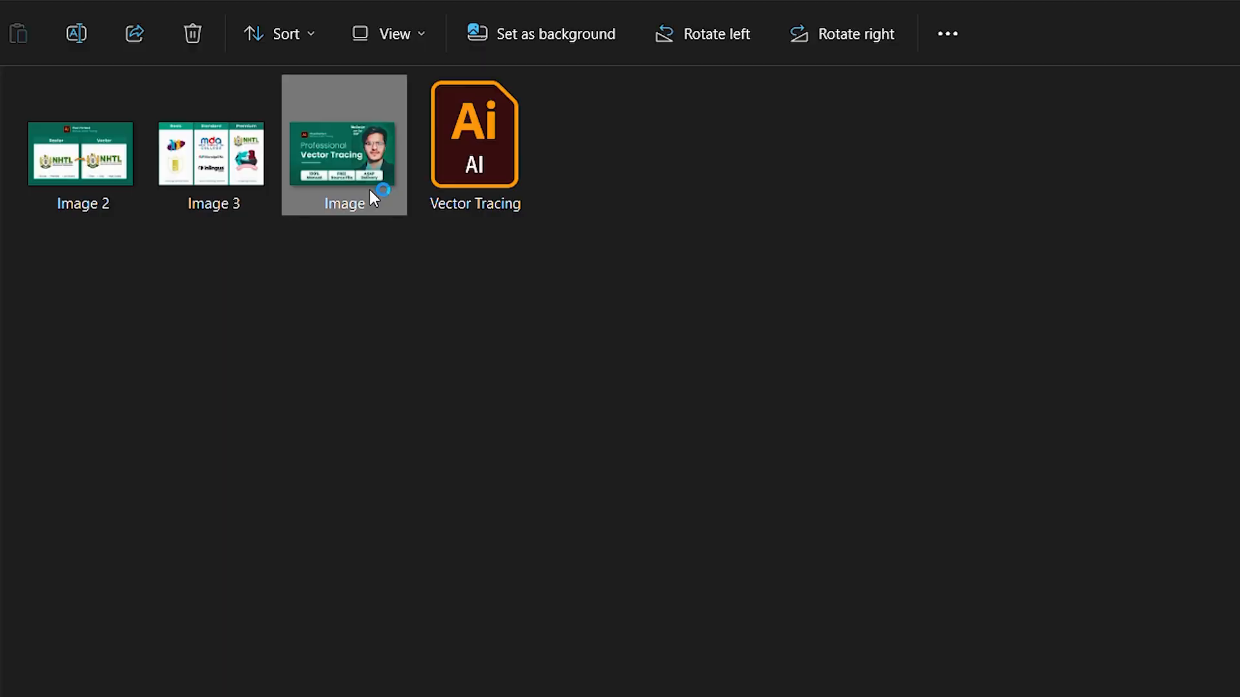
Step: Preview the prepared gig images in the photo viewer, starting from Image 3, and close the viewer
double_click(370, 190)
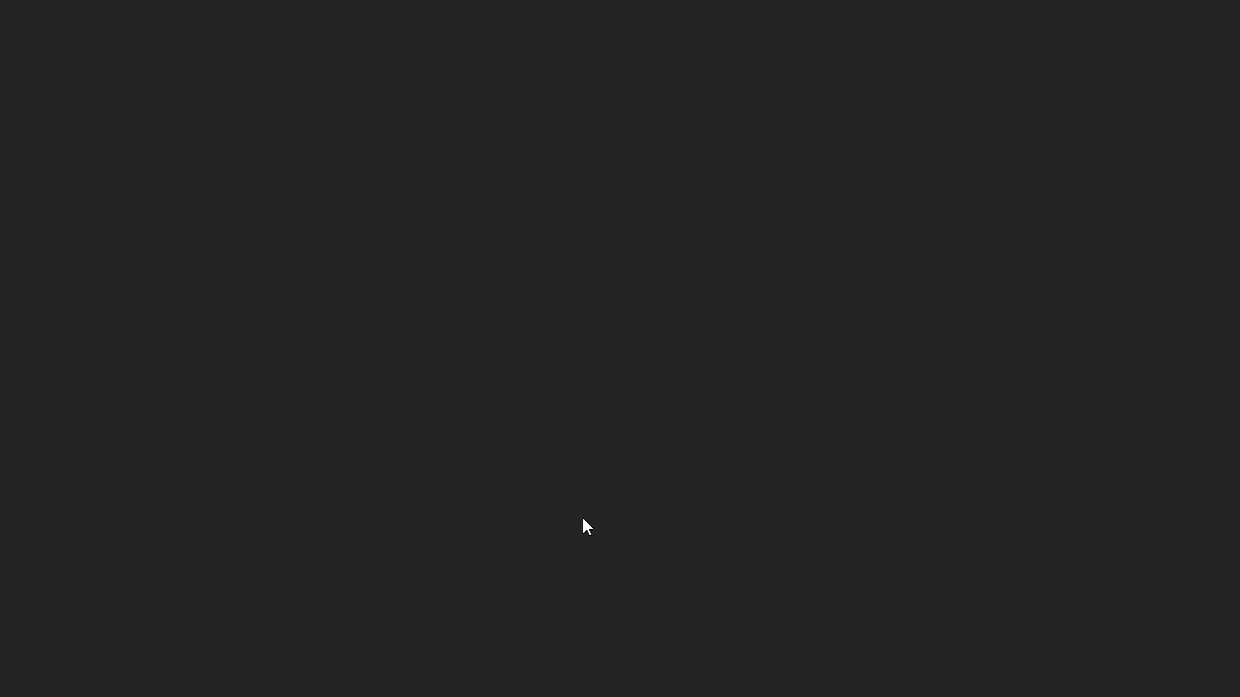
left_click(15, 333)
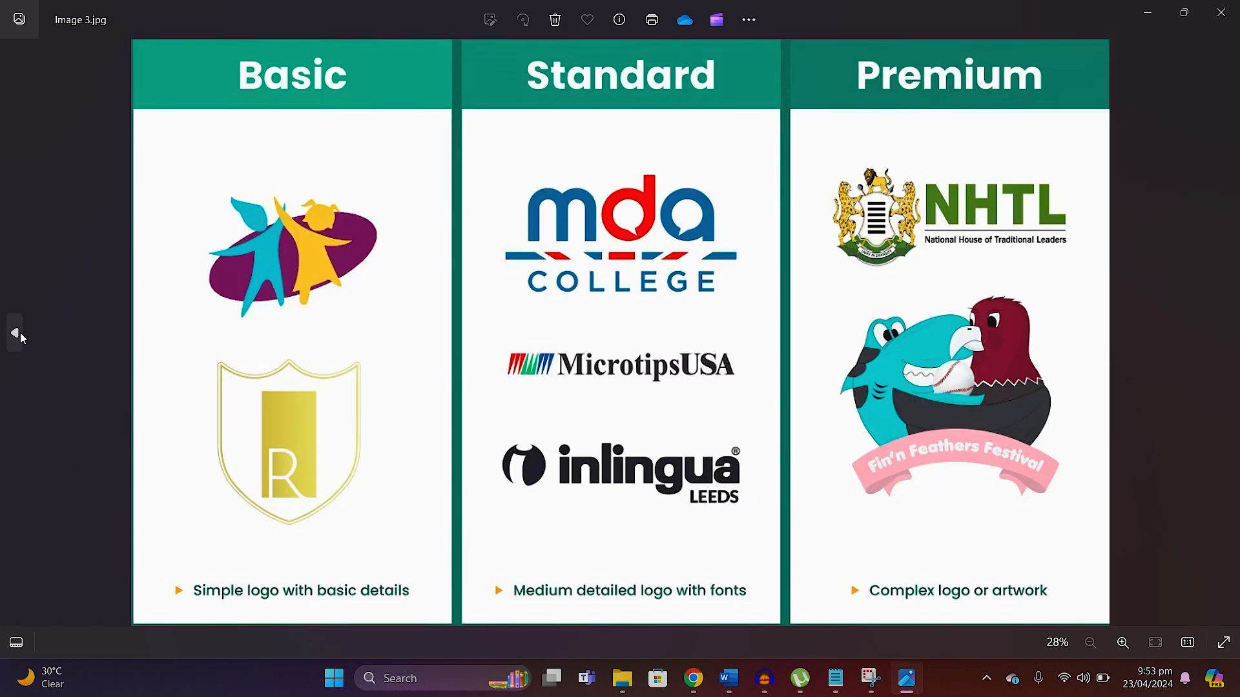
left_click(14, 333)
left_click(1220, 28)
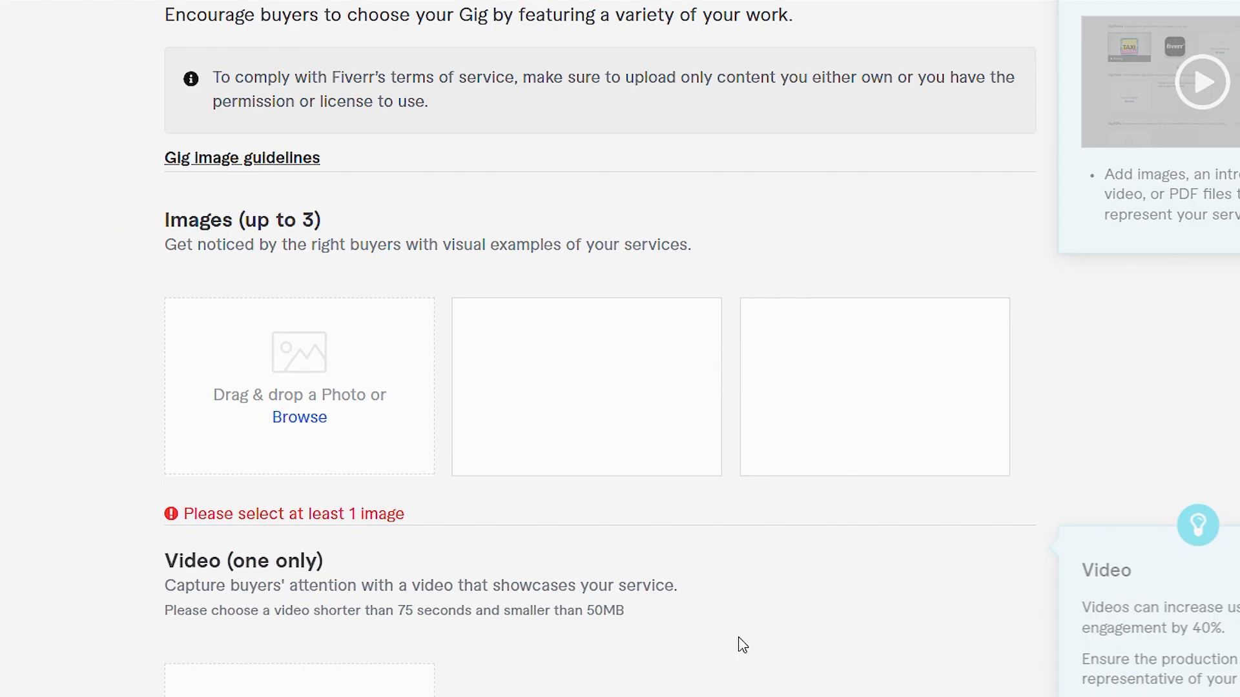
Step: Return to the gig's Overview stage in the browser and copy the gig title text
scroll(739, 645, "up", 5)
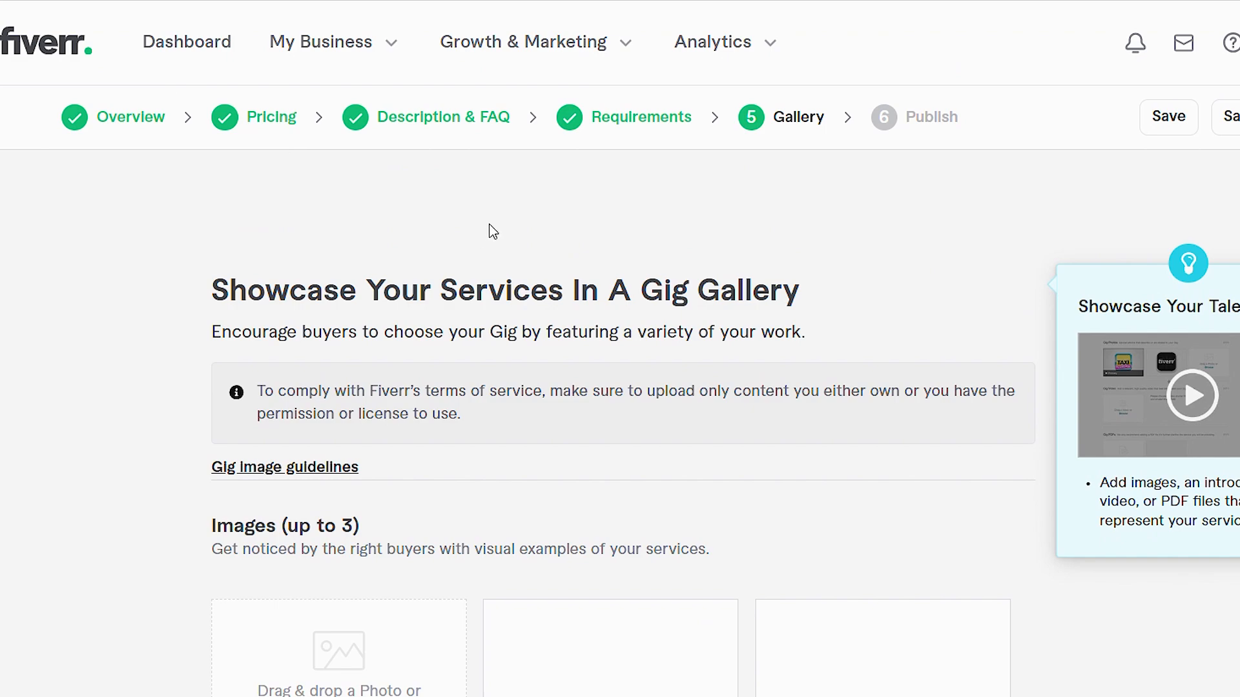
left_click(127, 134)
left_click_drag(714, 320, 531, 288)
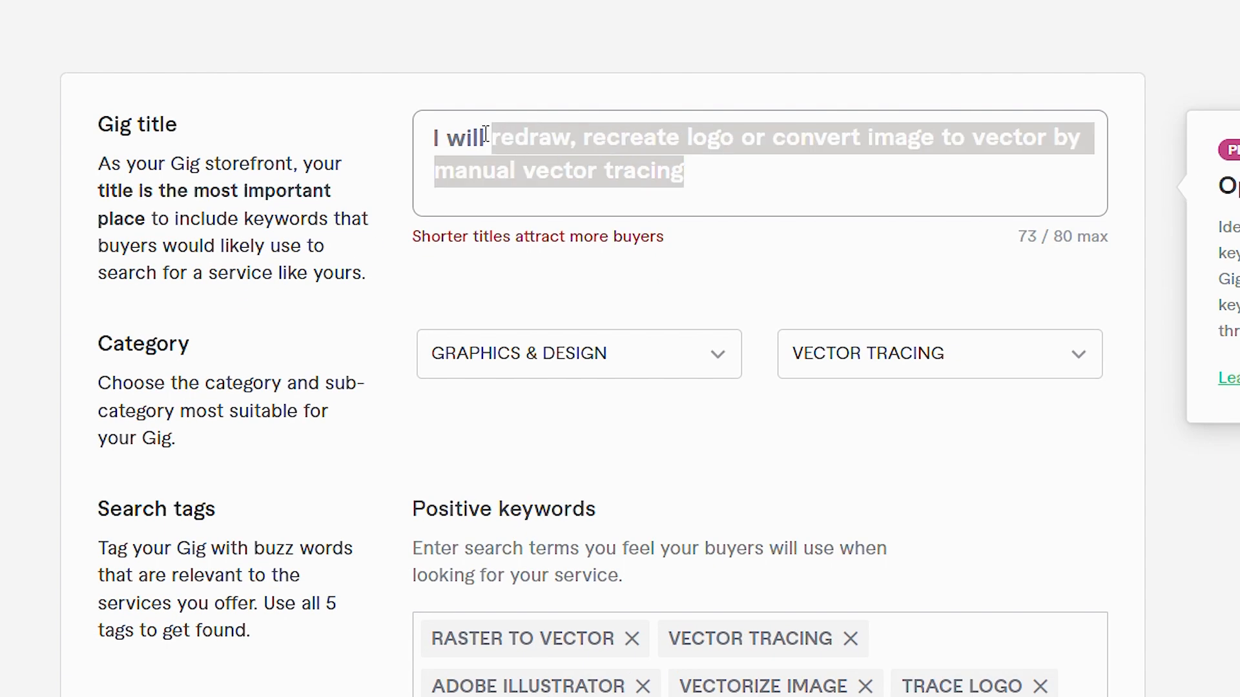
right_click(558, 300)
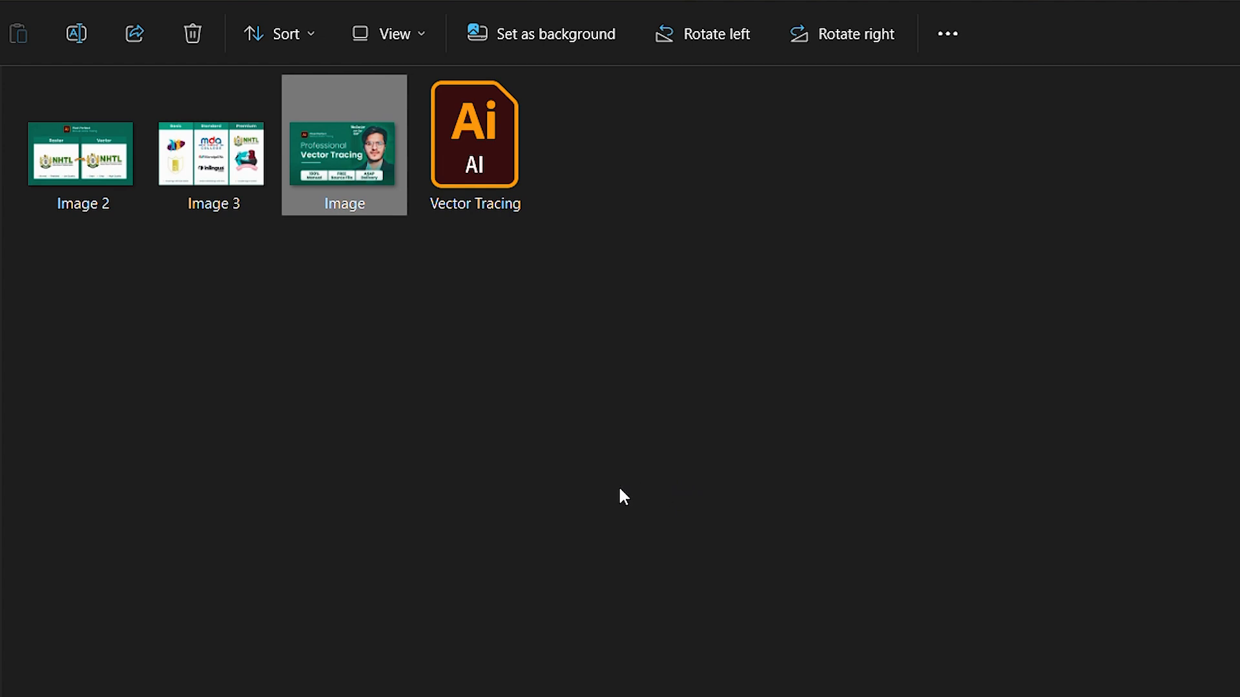
Step: Rename the file Image in File Explorer to "I will redraw, recreate logo or convert image to vector by manual vector tracing"
right_click(328, 205)
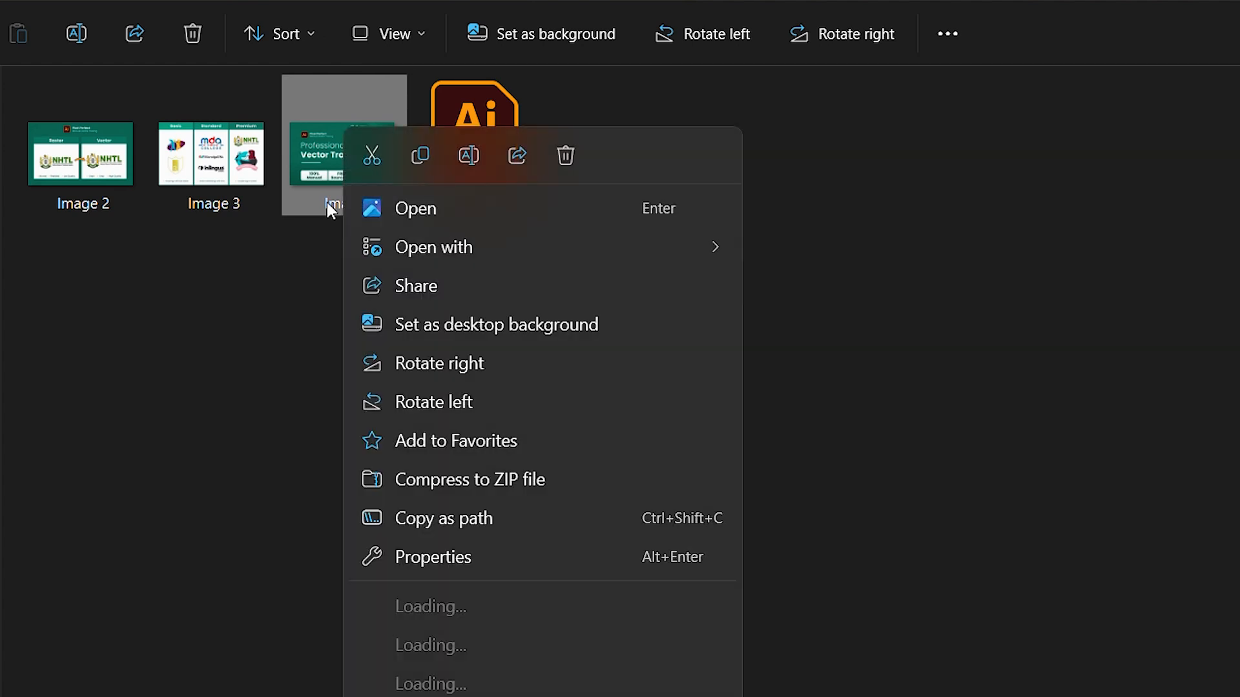
left_click(466, 158)
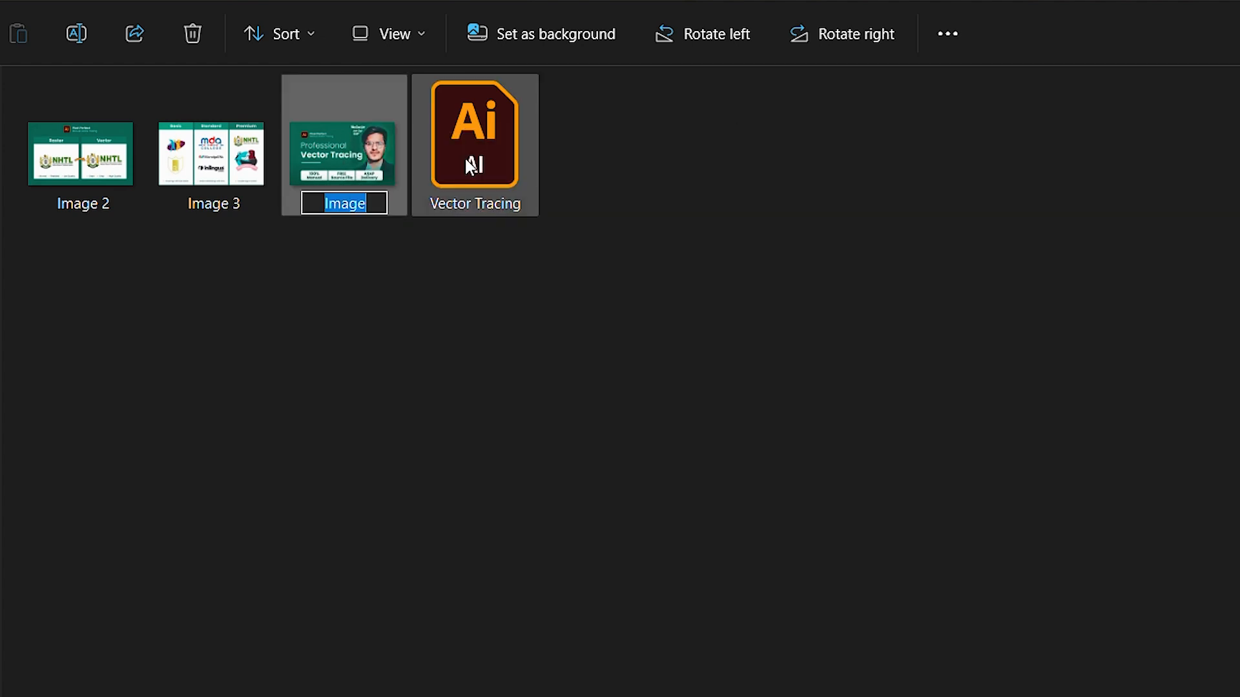
type("I will redraw, recreate logo or convert image to vector by manual vector tracing")
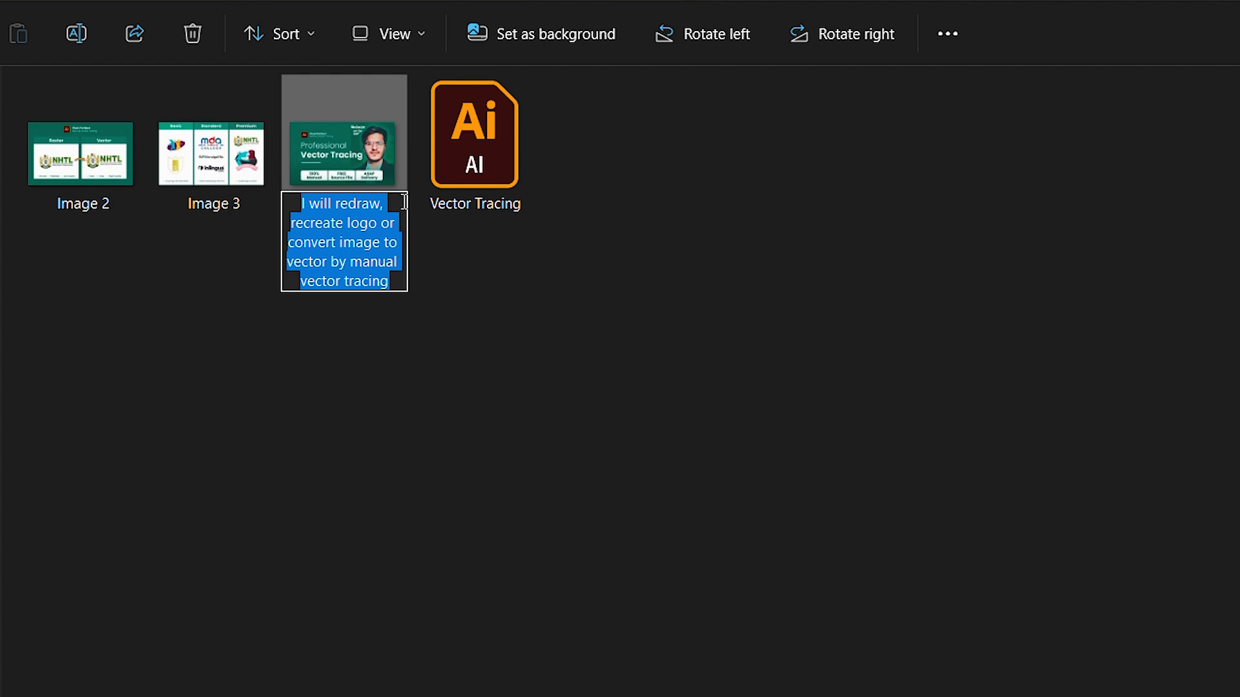
key("Return")
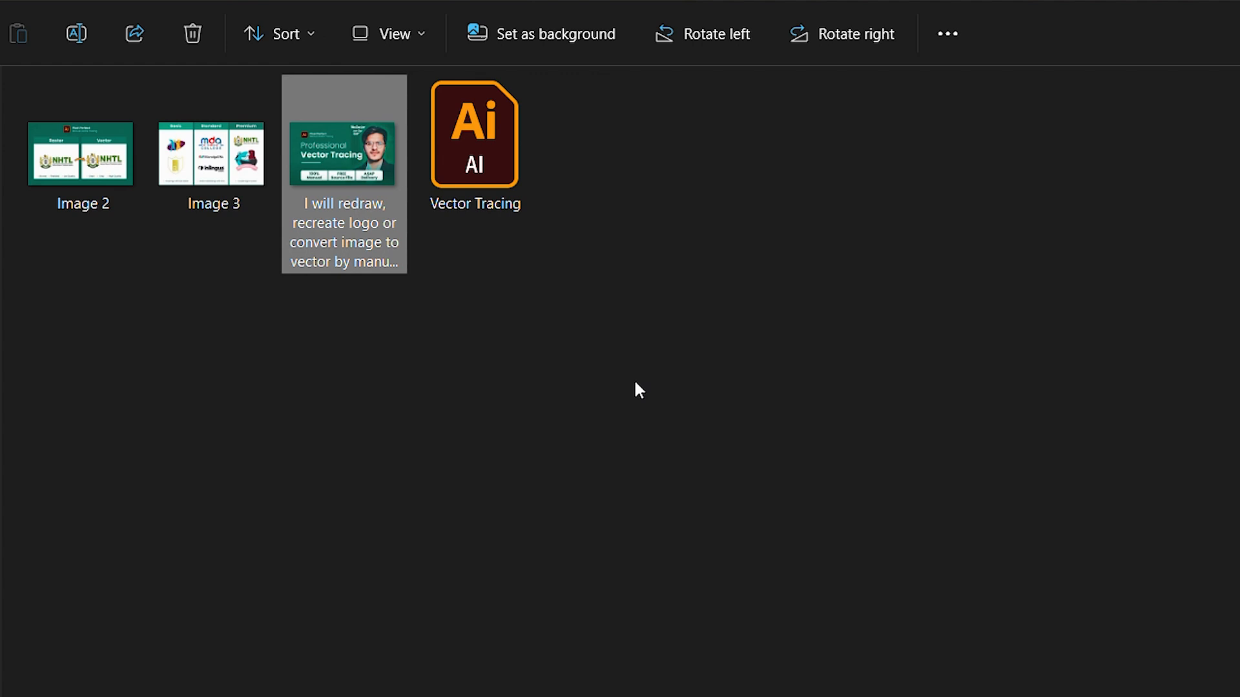
Step: Set the Title and Subject properties of the renamed image to the gig title and give it a five-star rating
right_click(354, 176)
left_click(483, 557)
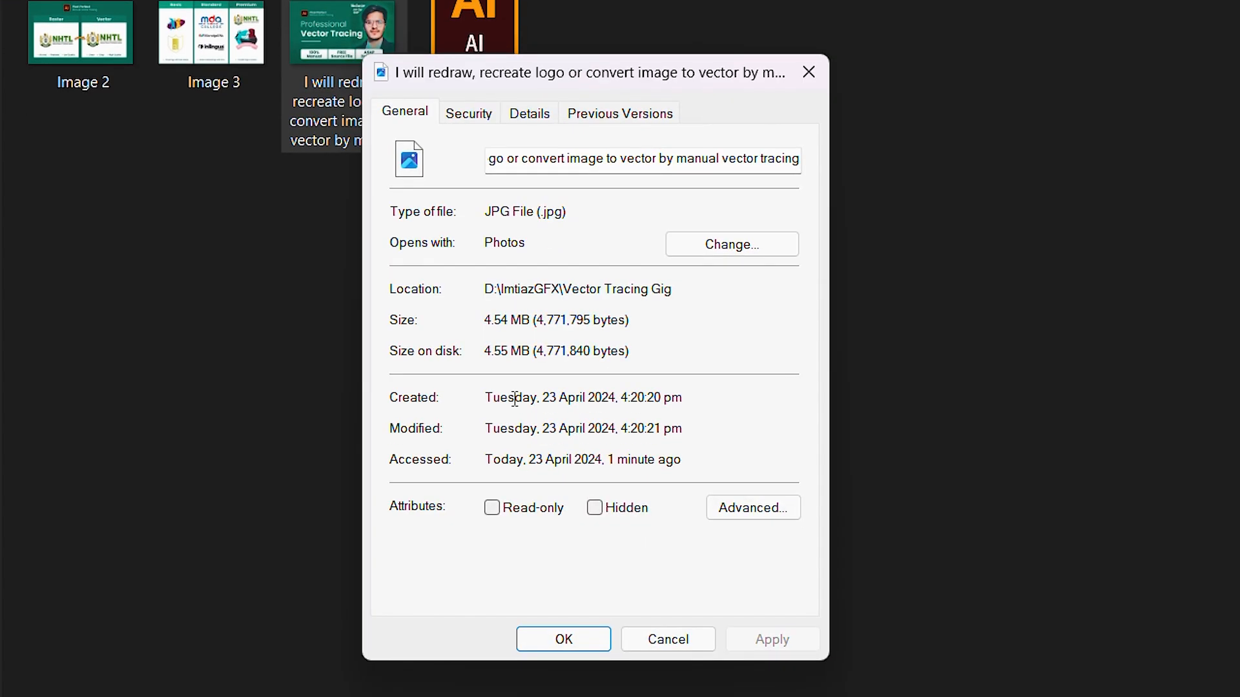
left_click(540, 117)
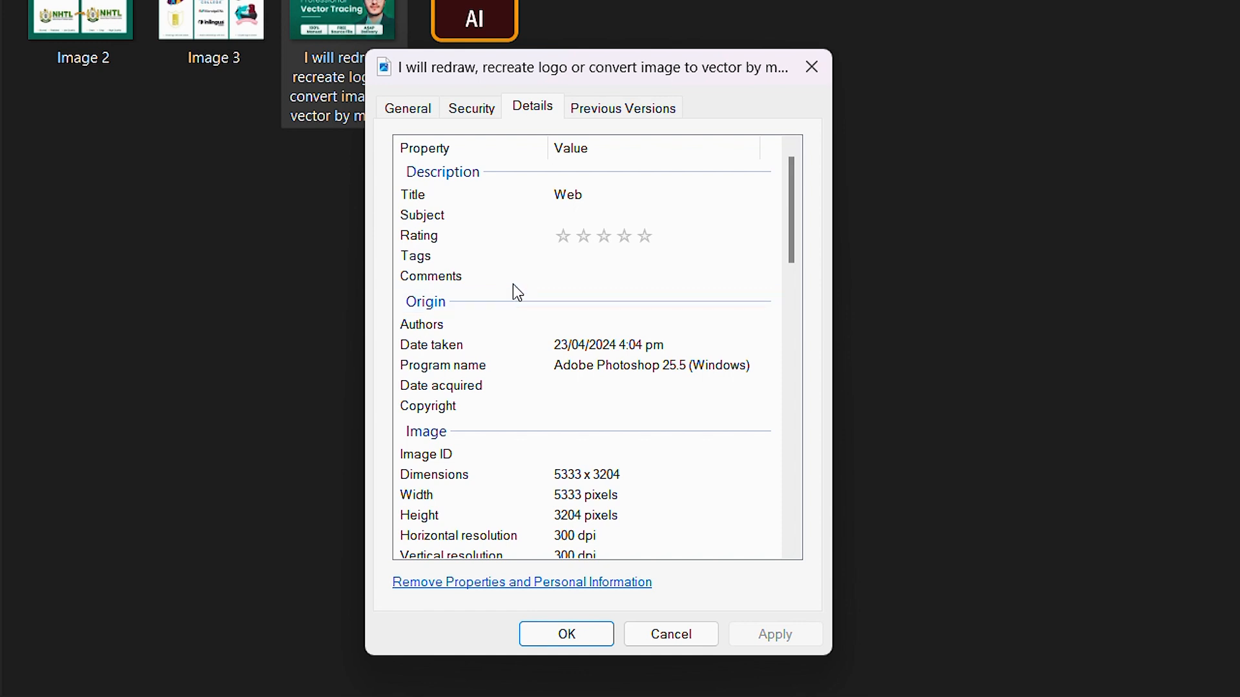
left_click(595, 194)
key("ctrl+a")
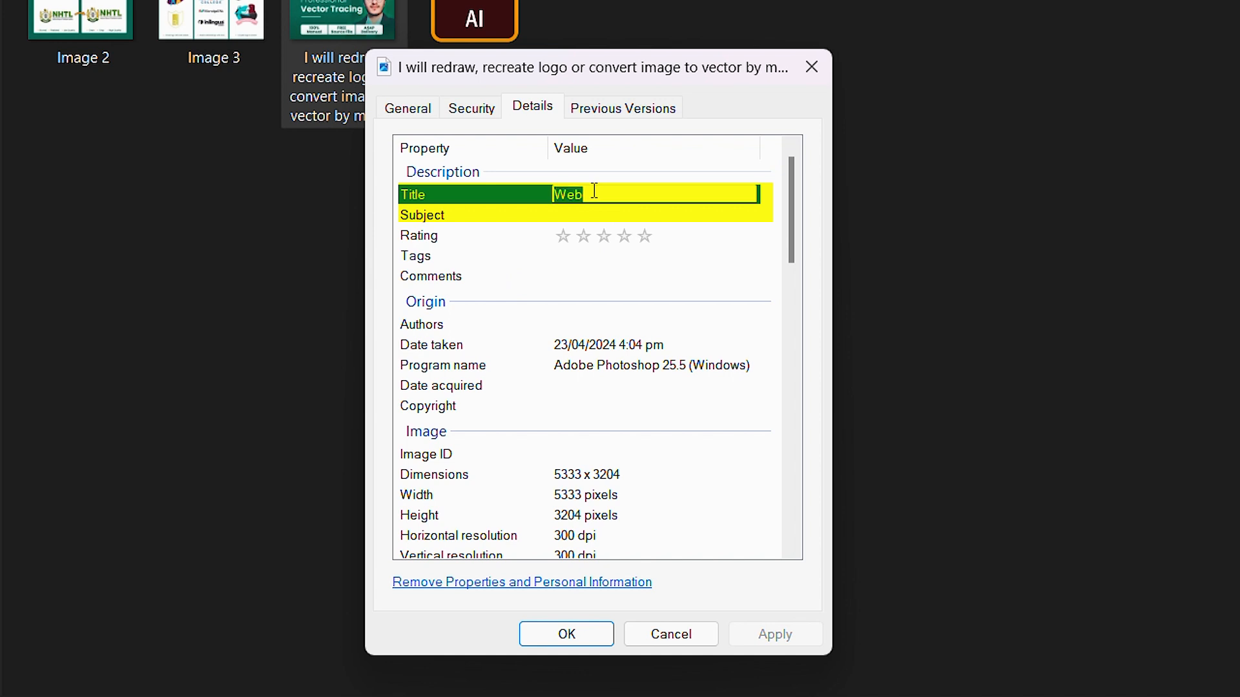
key("ctrl+v")
left_click(583, 218)
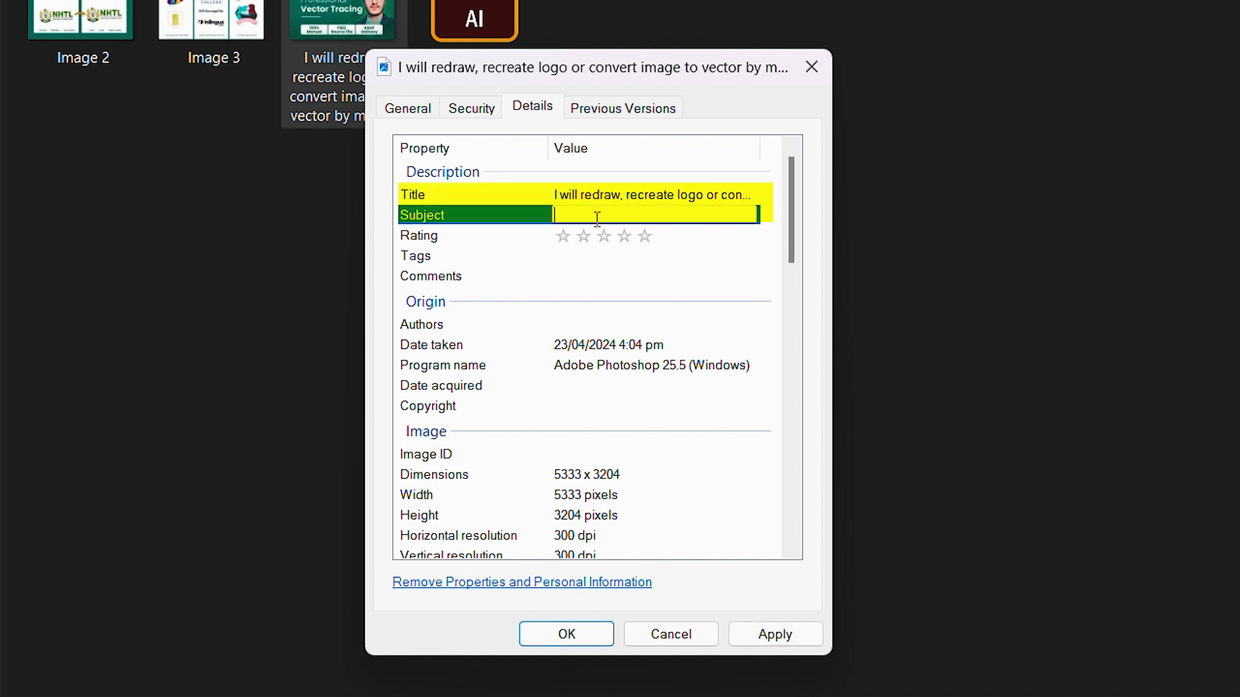
type("I will redraw, recreate logo or convert image to vector by manual vector tracing")
left_click(495, 252)
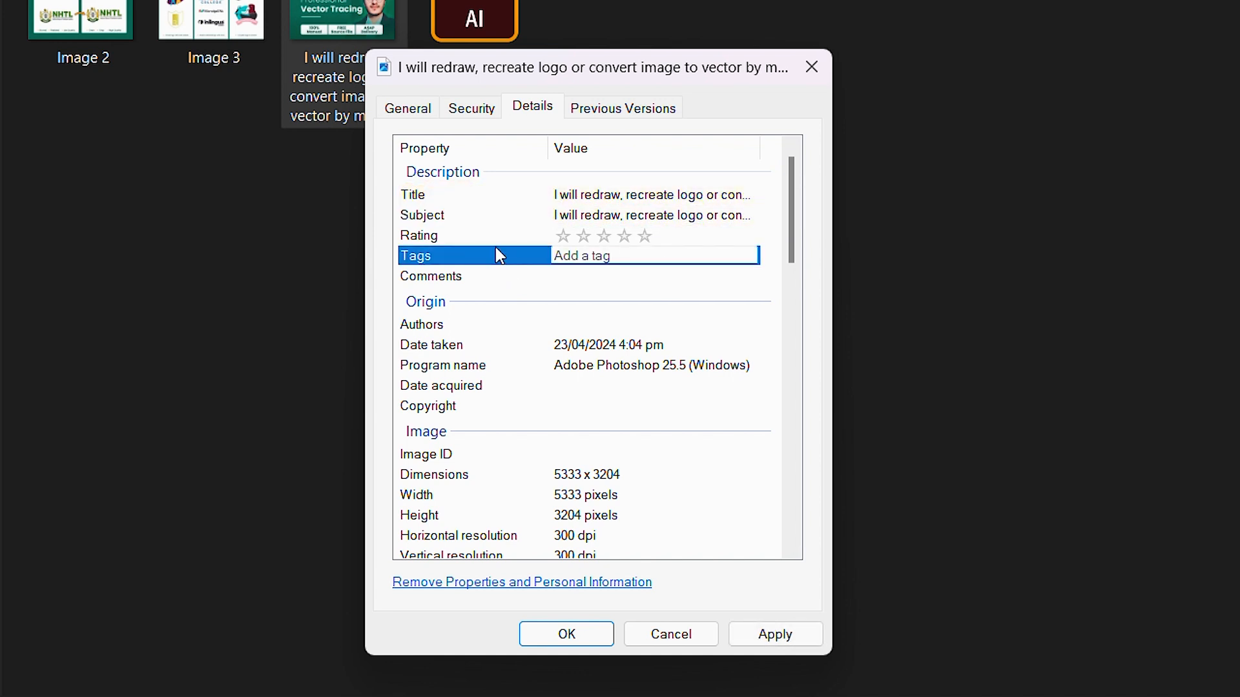
left_click(646, 233)
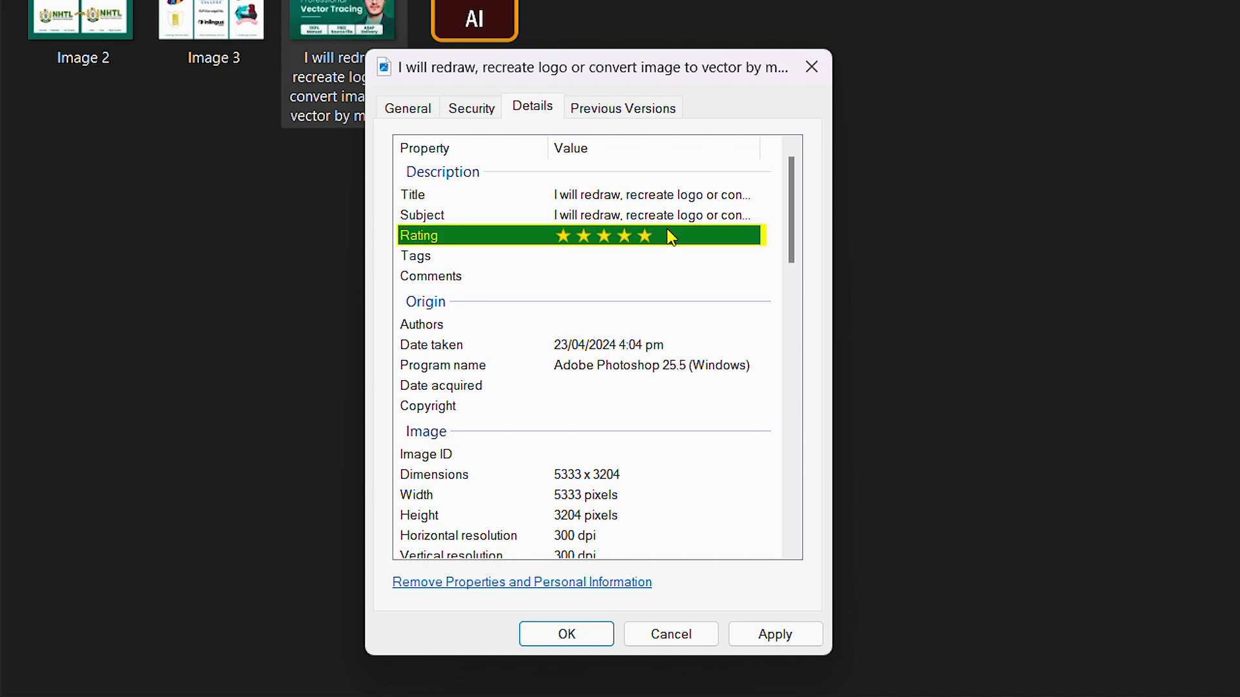
Step: Add the tags raster to vector, vector tracing, adobe illustrator, vectorize image, trace logo, manual vector tracing, redraw logo, redraw image
left_click(631, 263)
type("raster to vector, vector trac")
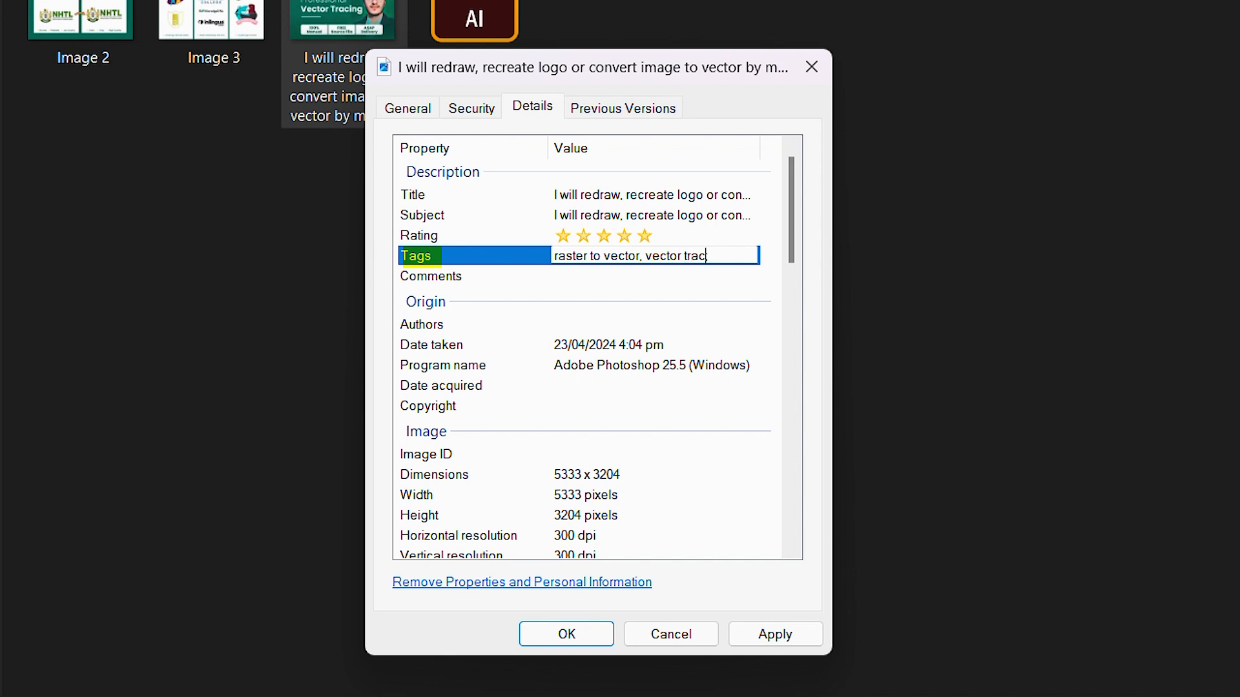
type("ing, adobe illustrator, vectorize logo, tra")
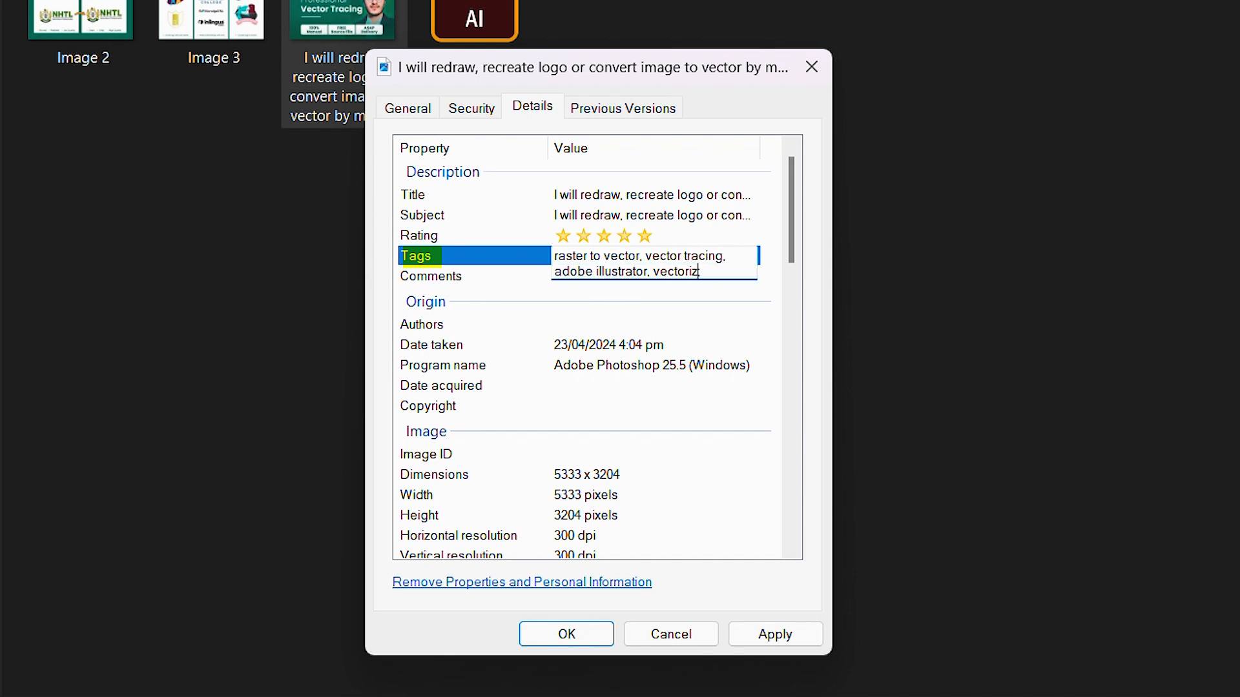
key("BackSpace")
key("BackSpace")
key("BackSpace")
key("BackSpace")
key("BackSpace")
key("BackSpace")
key("BackSpace")
key("BackSpace")
key("BackSpace")
type("image, trace log")
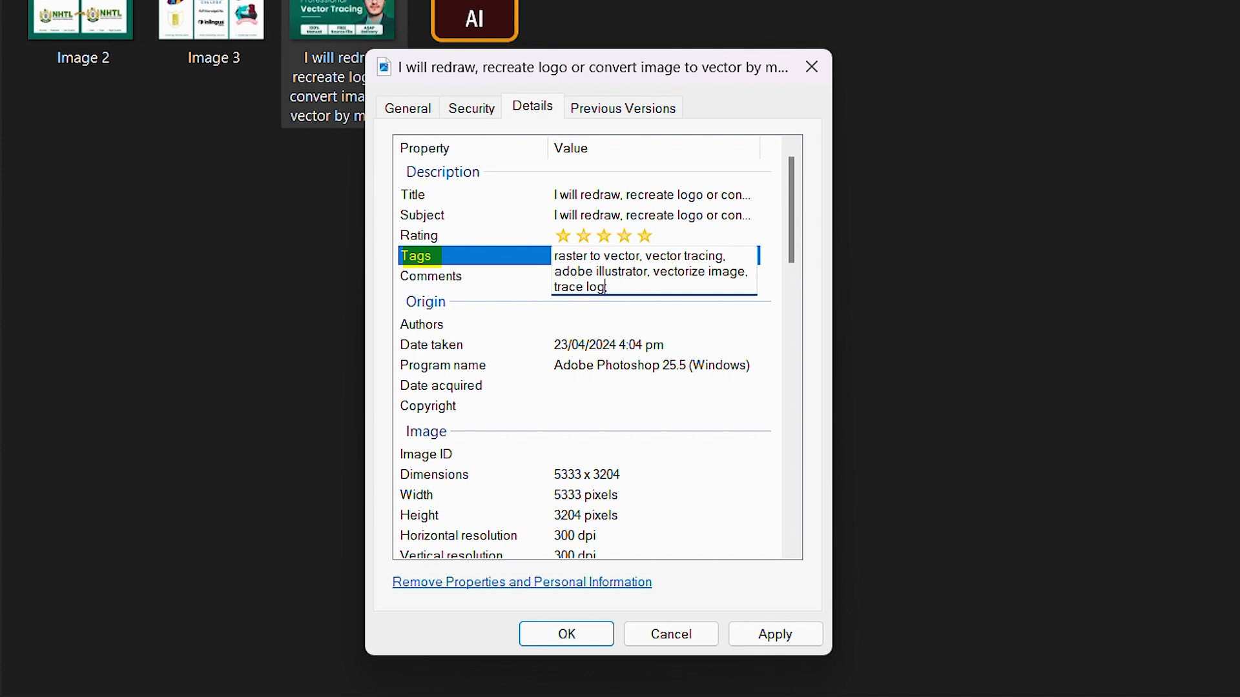
type("o, manual vector tracing, redraw logo, redraw image;")
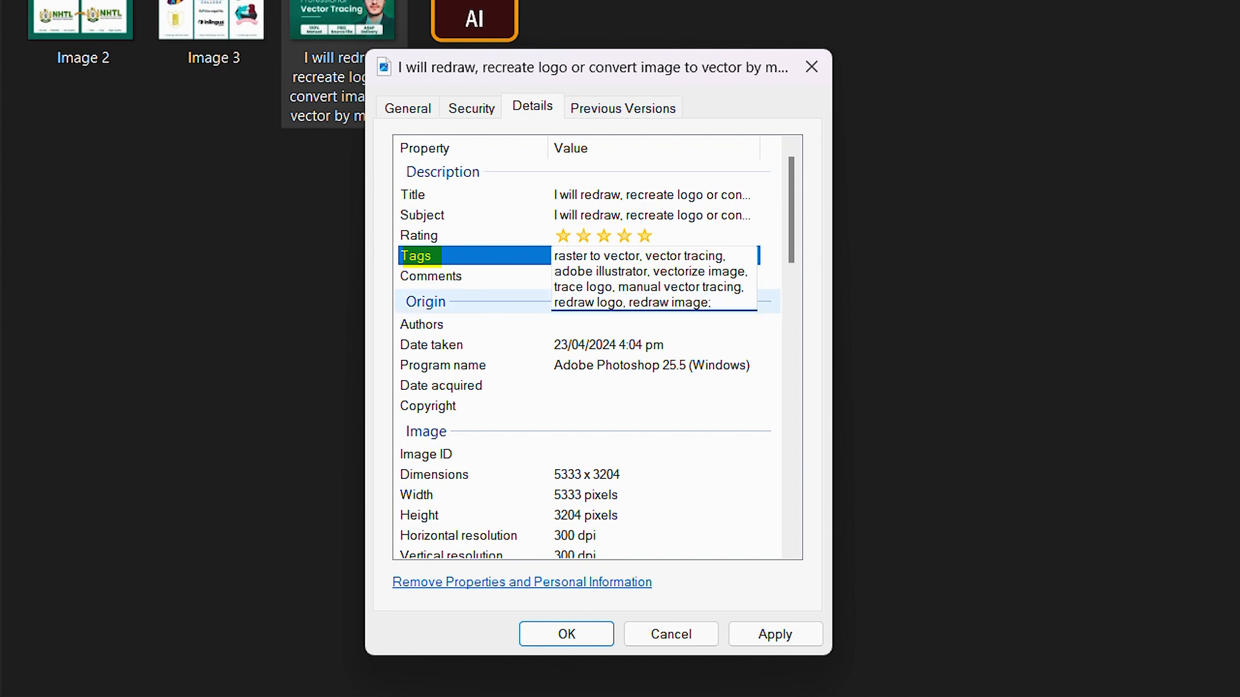
Step: Copy the full tag list into the image's Comments property and save the file properties
key("ctrl+a")
key("ctrl+c")
key("Return")
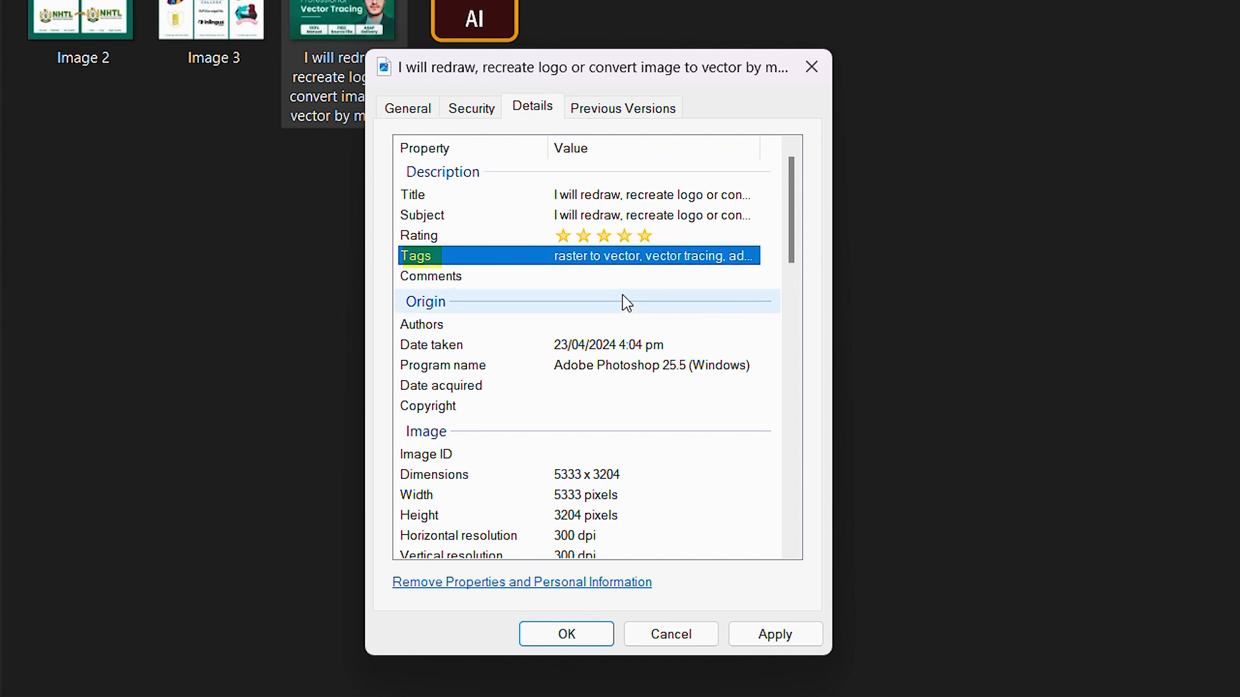
left_click(626, 277)
key("ctrl+v")
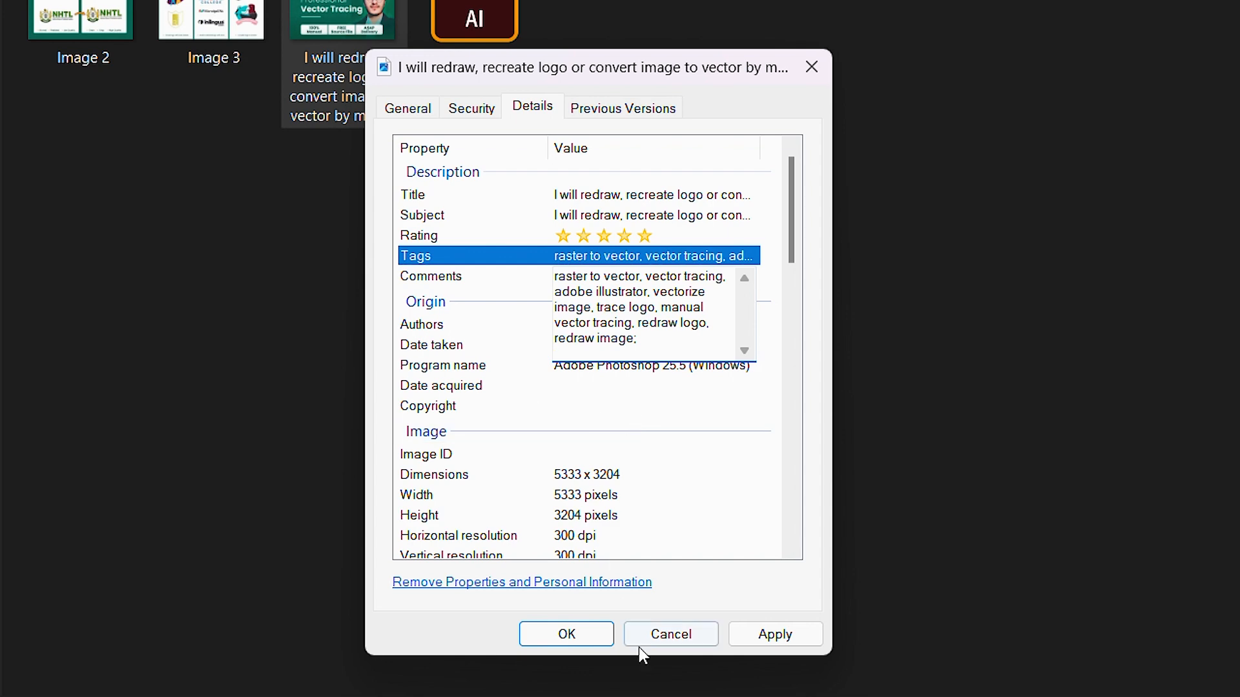
left_click(567, 634)
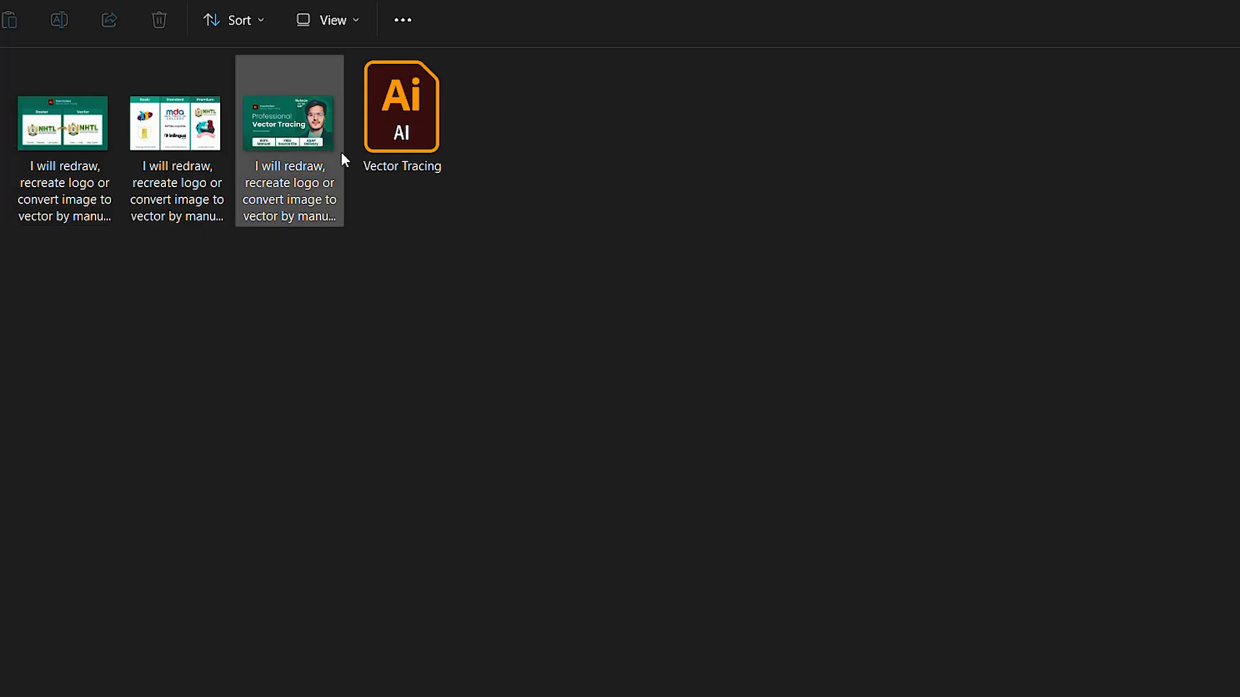
Step: View the Professional Vector Tracing cover image at full size and close it
left_click(326, 161)
double_click(327, 161)
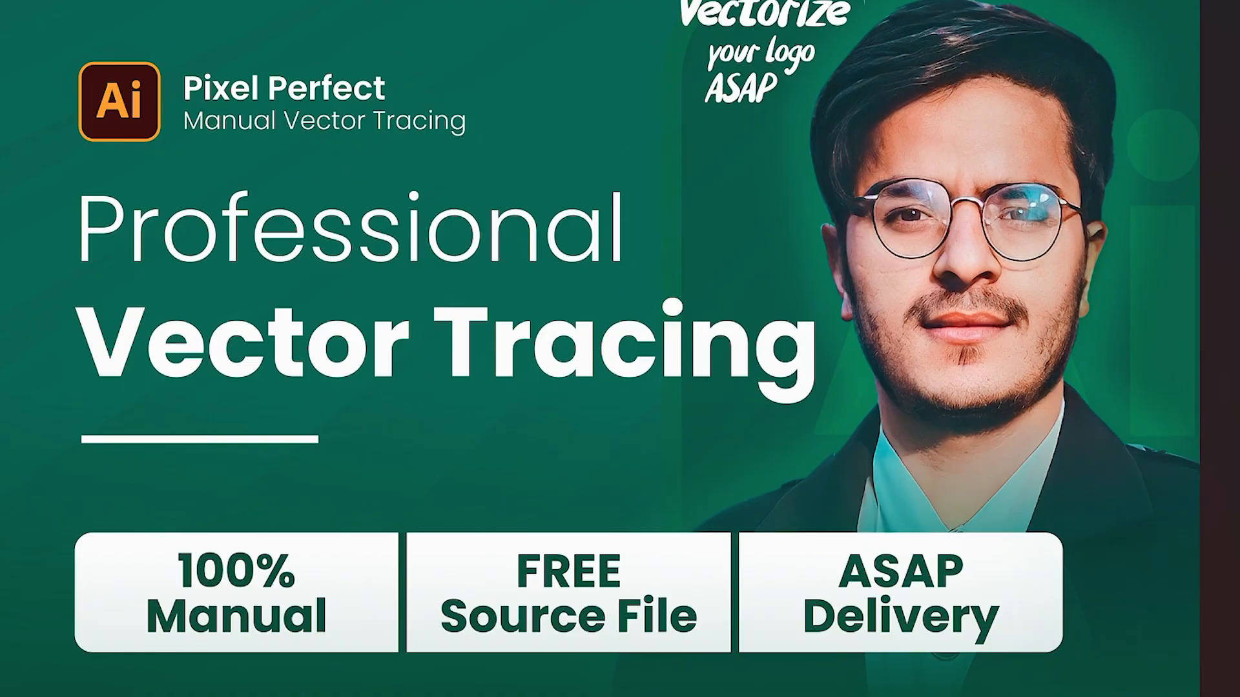
key("Escape")
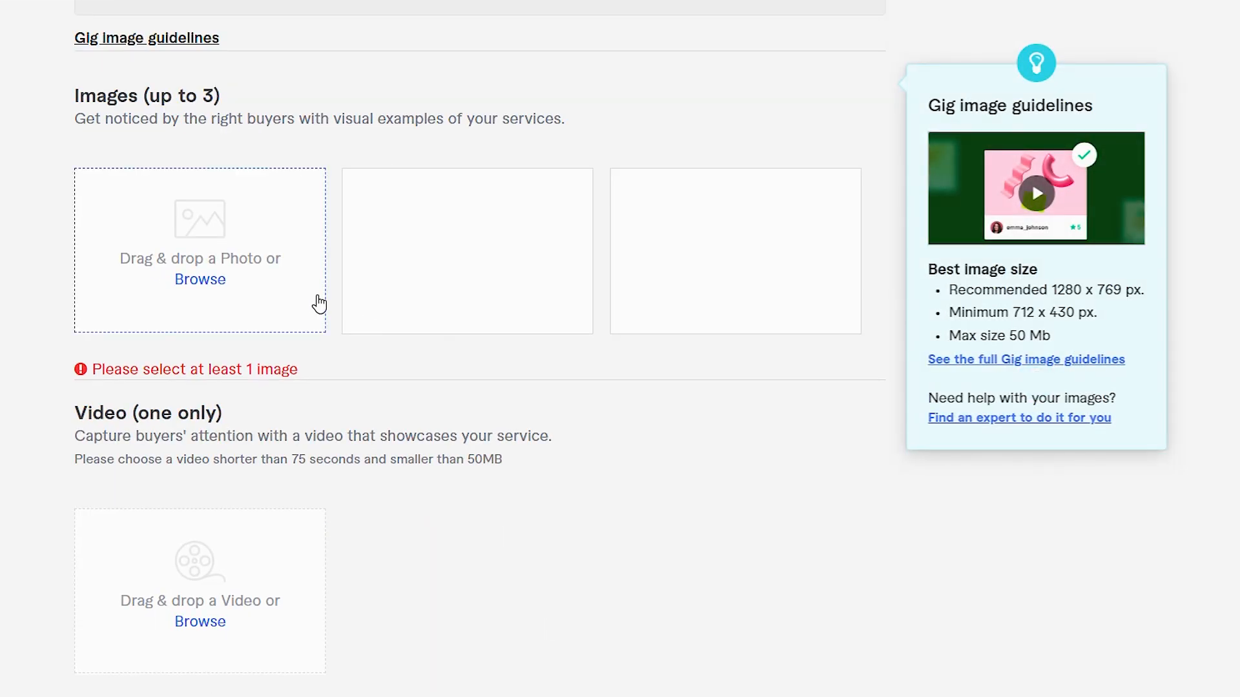
Step: Upload the Professional Vector Tracing image as primary and the raster-versus-vector comparison image as second in the Fiverr gig gallery
left_click(200, 280)
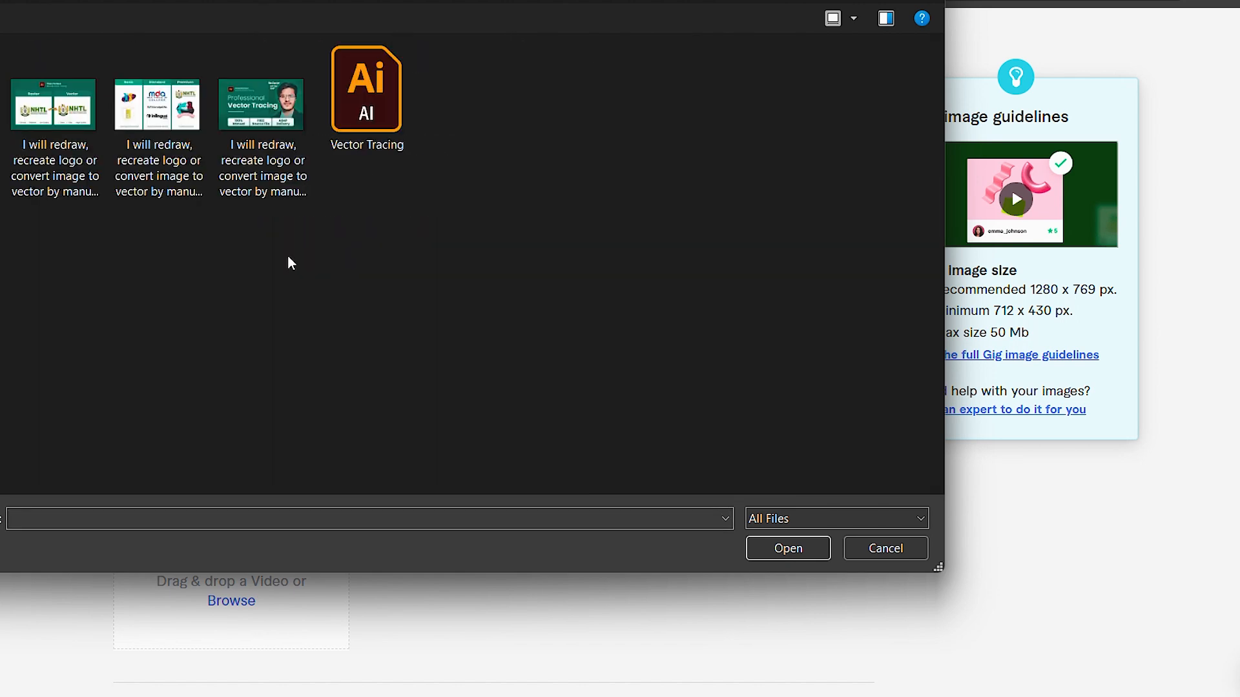
left_click(261, 106)
left_click(788, 548)
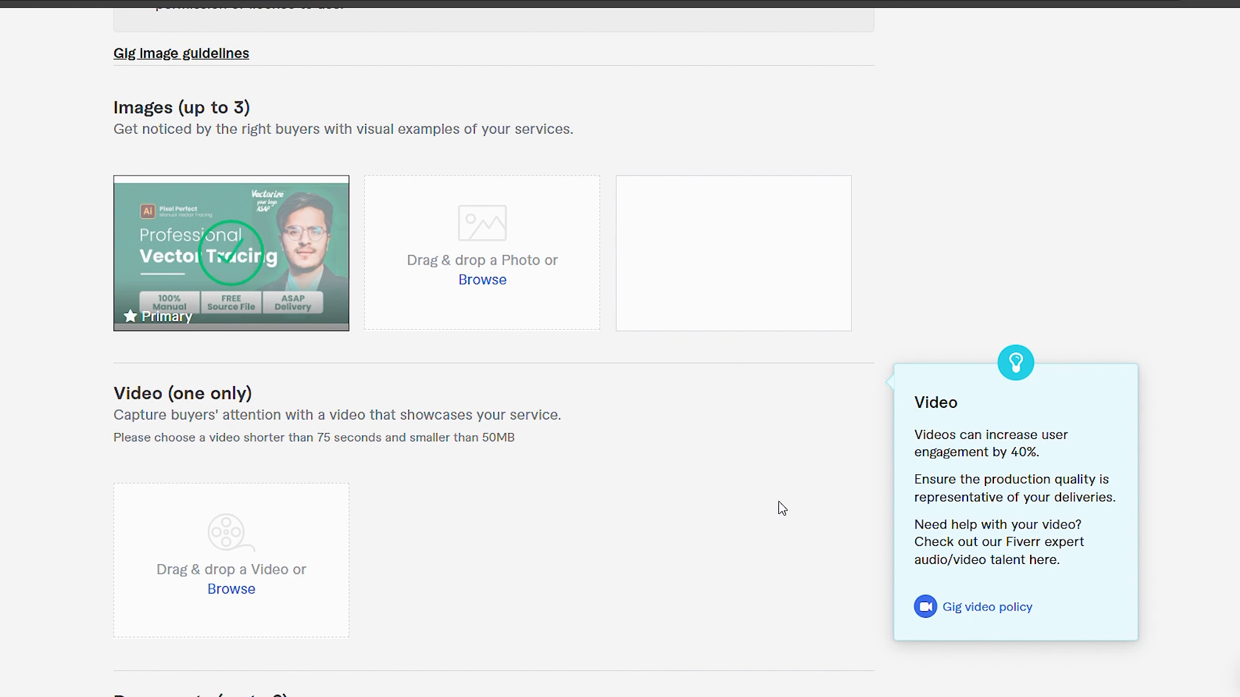
left_click(483, 280)
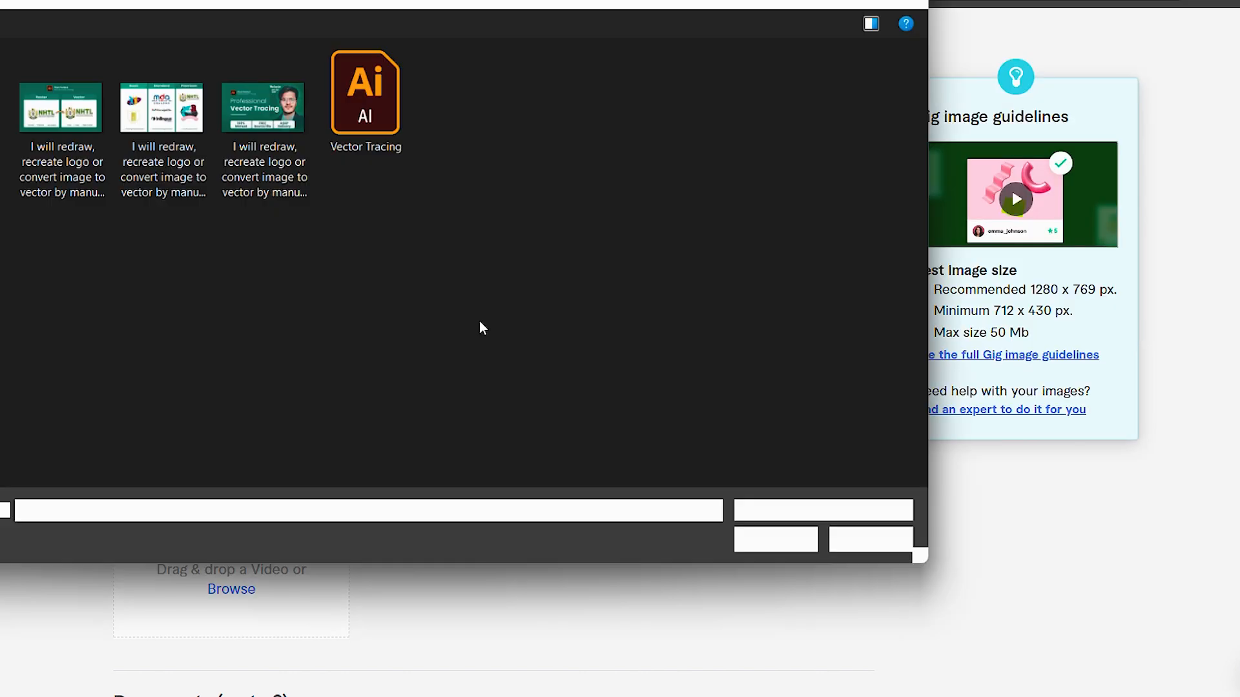
left_click(160, 106)
left_click(787, 548)
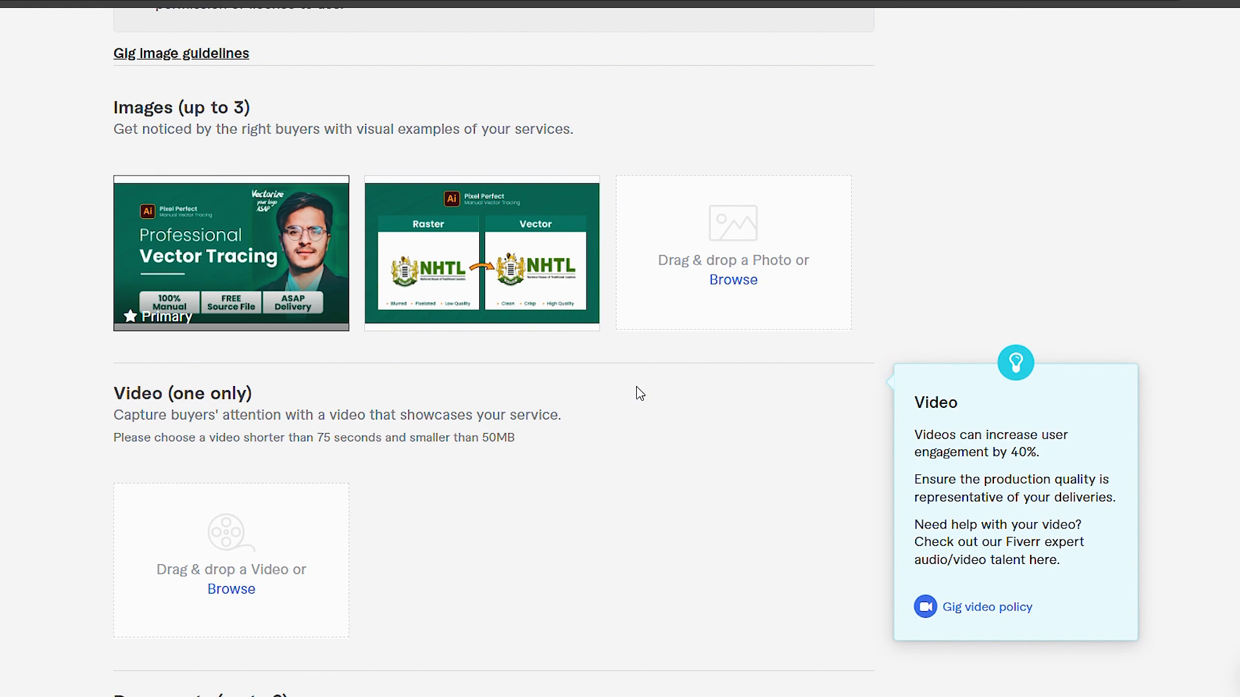
Step: Accept the declaration of ownership for the gallery materials and save to continue to the Publish stage
scroll(637, 386, "down", 7)
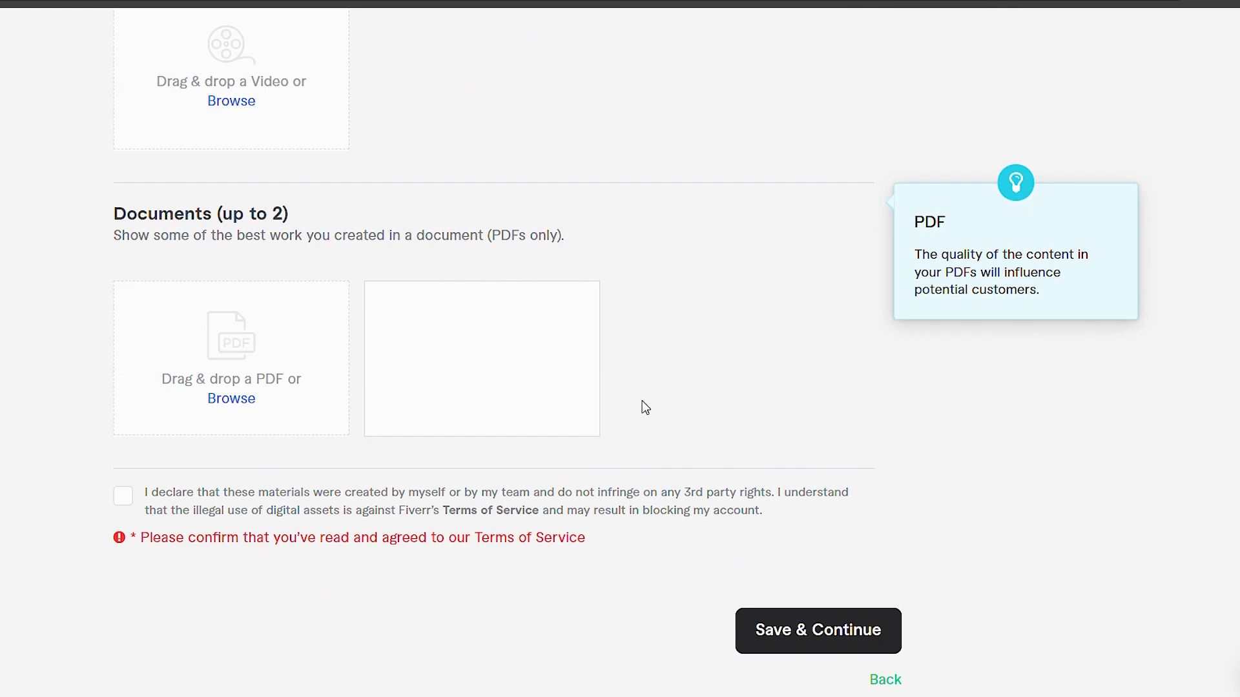
scroll(288, 368, "up", 5)
scroll(288, 368, "down", 10)
scroll(288, 368, "up", 3)
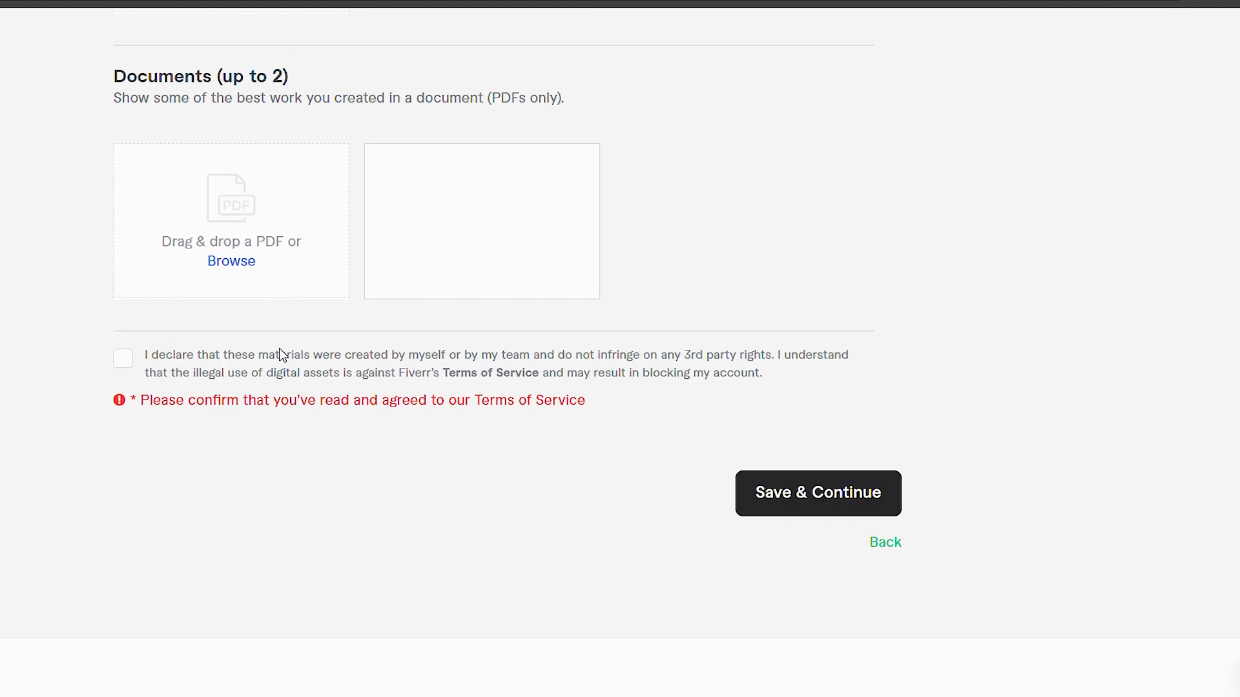
left_click(184, 415)
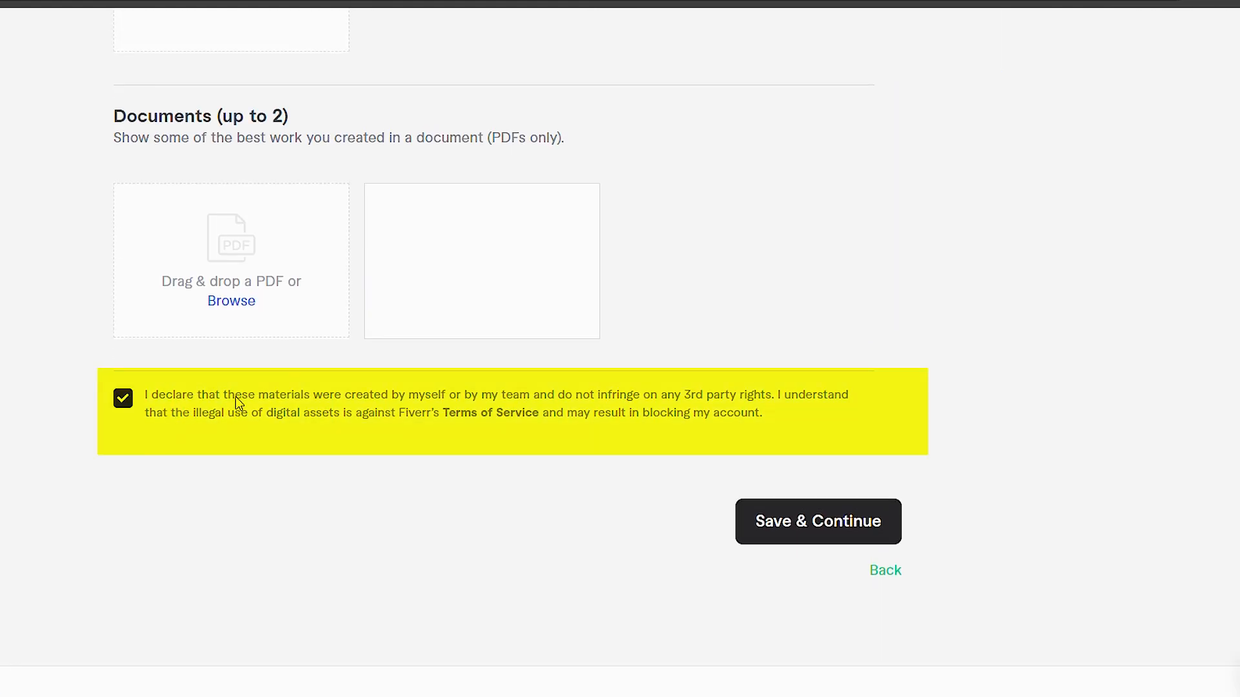
scroll(240, 396, "up", 1)
left_click(808, 614)
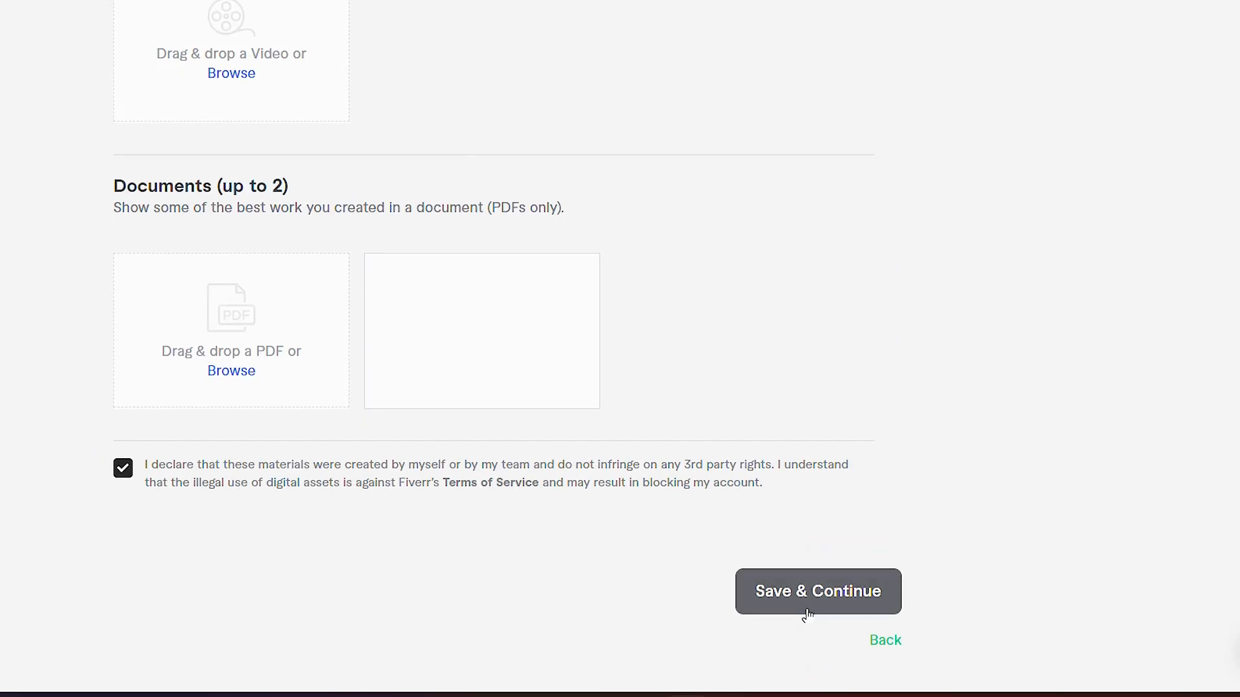
Step: Publish the vector tracing gig
scroll(928, 598, "down", 2)
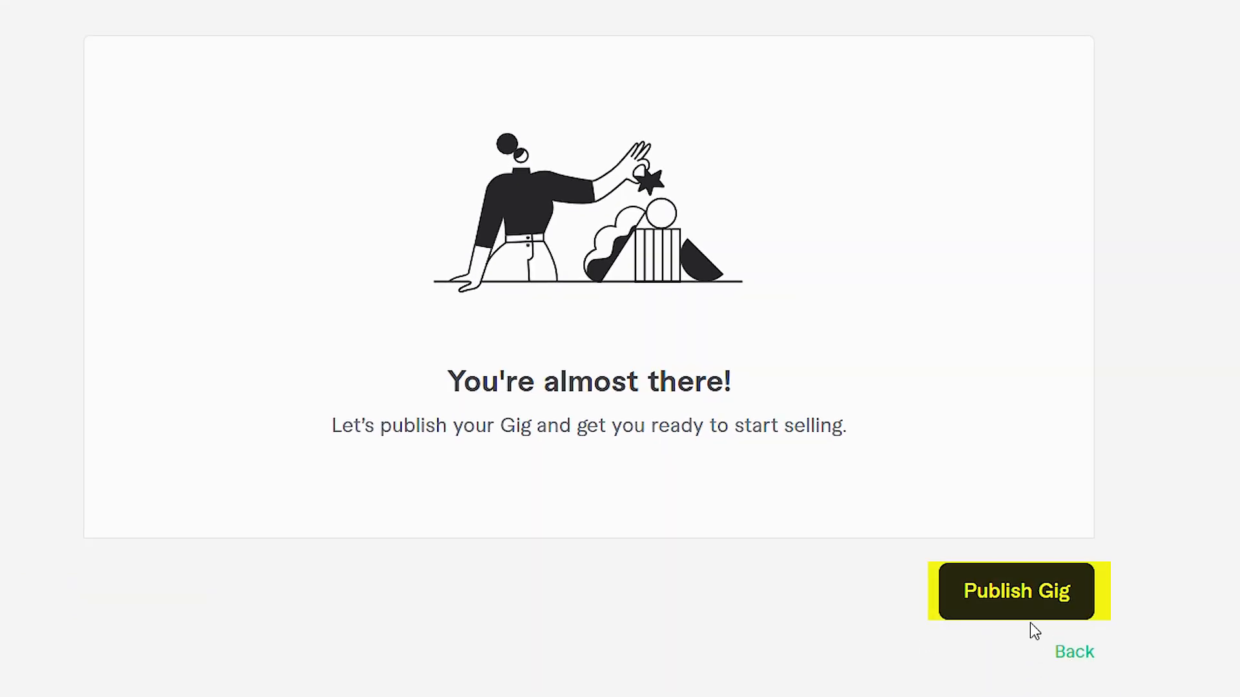
left_click(1024, 595)
scroll(945, 572, "down", 3)
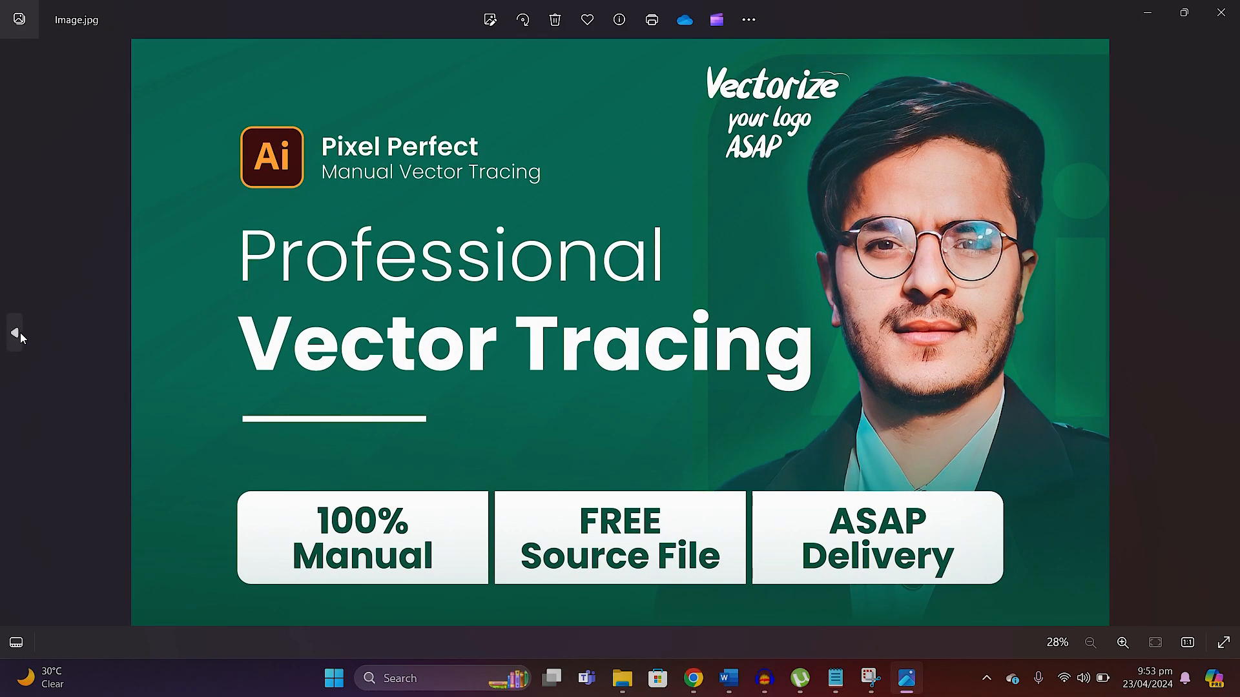
Step: Browse back through the prepared gig images in the photo viewer
left_click(21, 332)
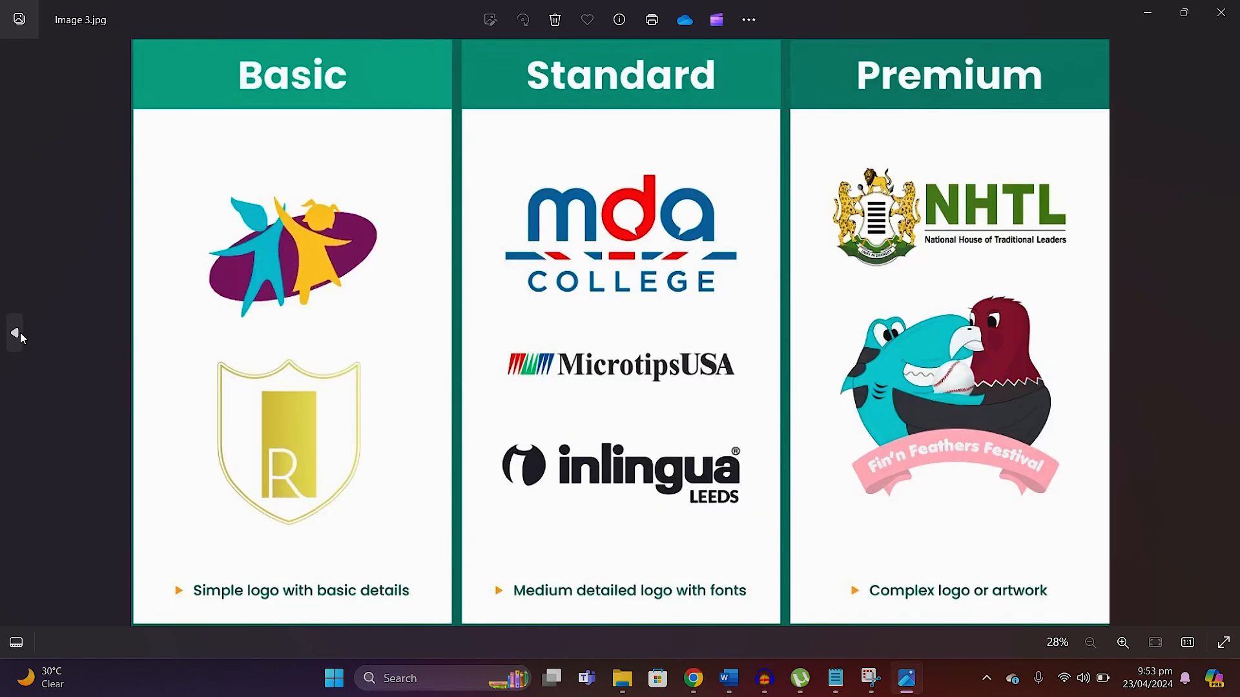
left_click(21, 331)
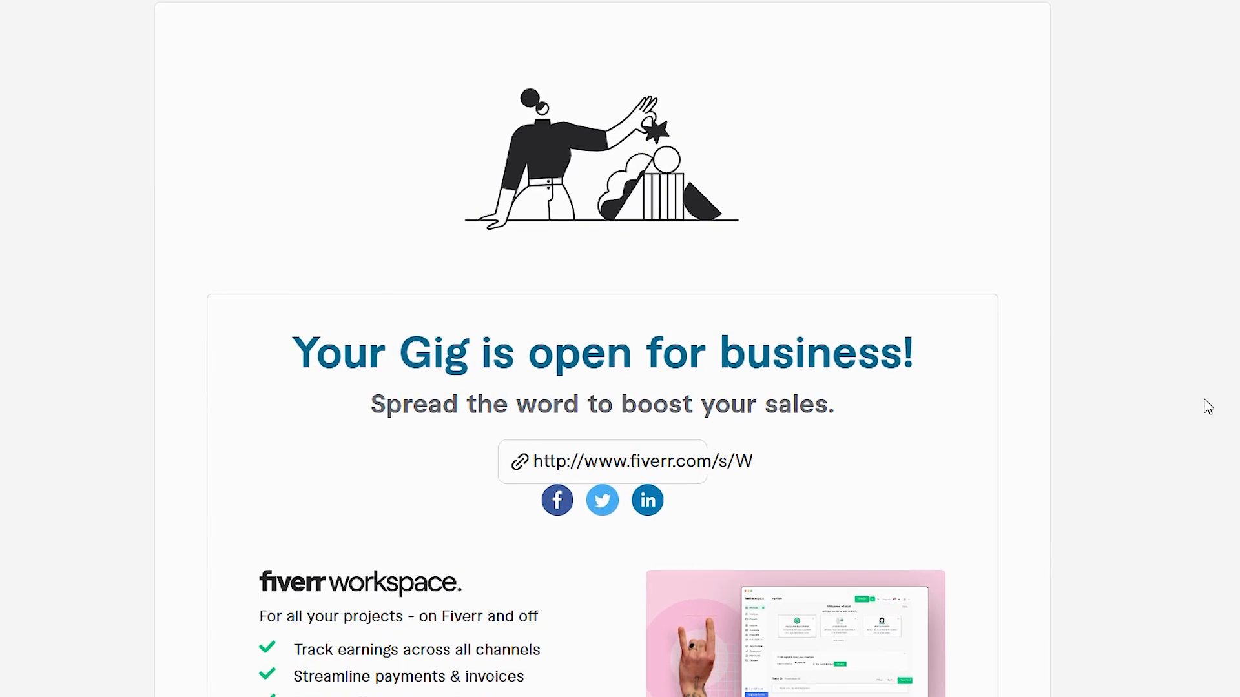
scroll(1208, 407, "up", 3)
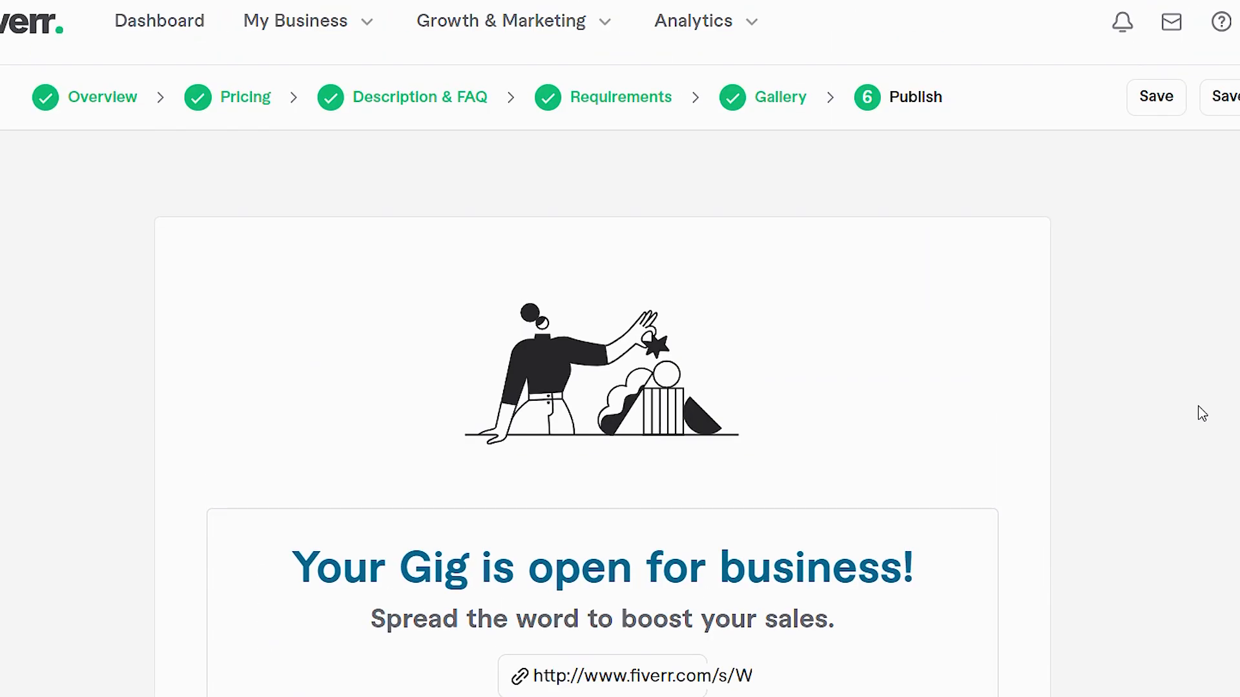
scroll(1200, 406, "down", 2)
scroll(1200, 405, "up", 2)
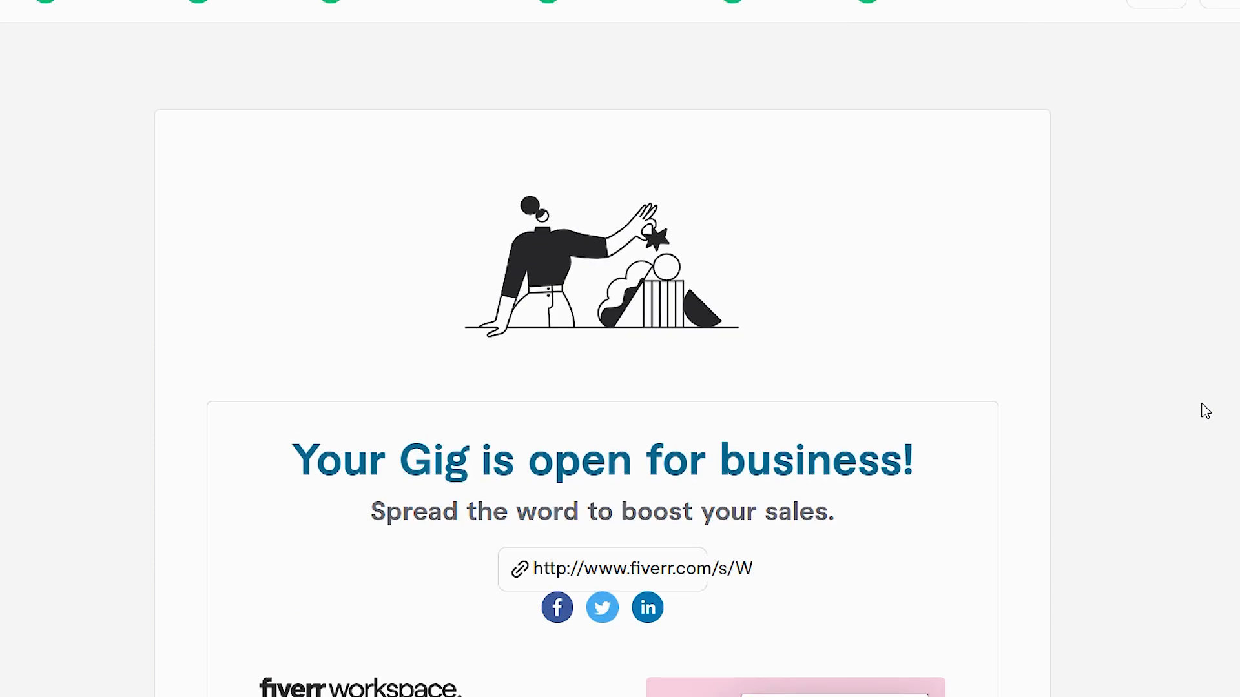